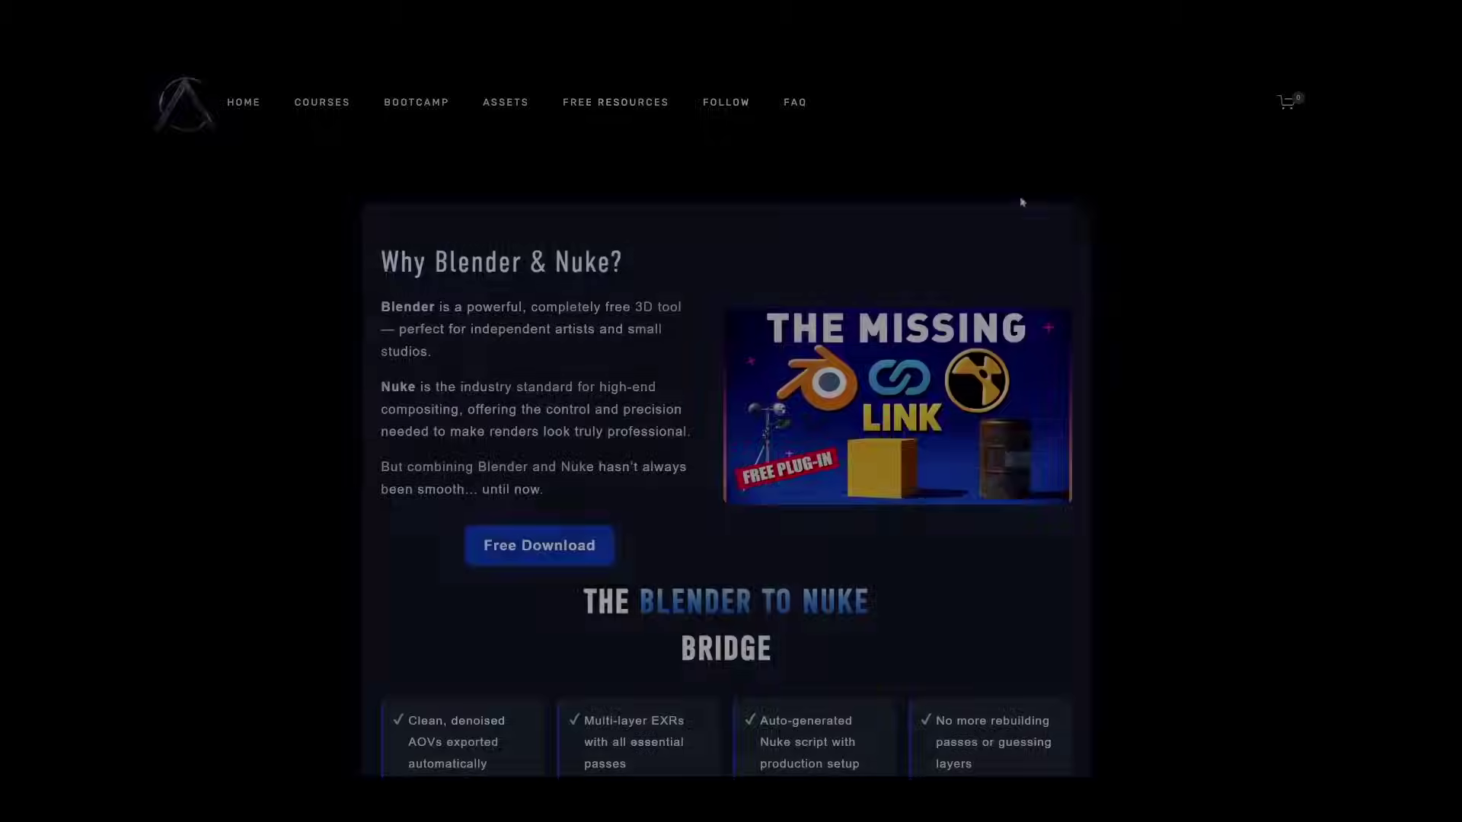
- Read through the Blender to Nuke Bridge web page down to the plugin's feature list and included files
scroll(1355, 368, "down", 1)
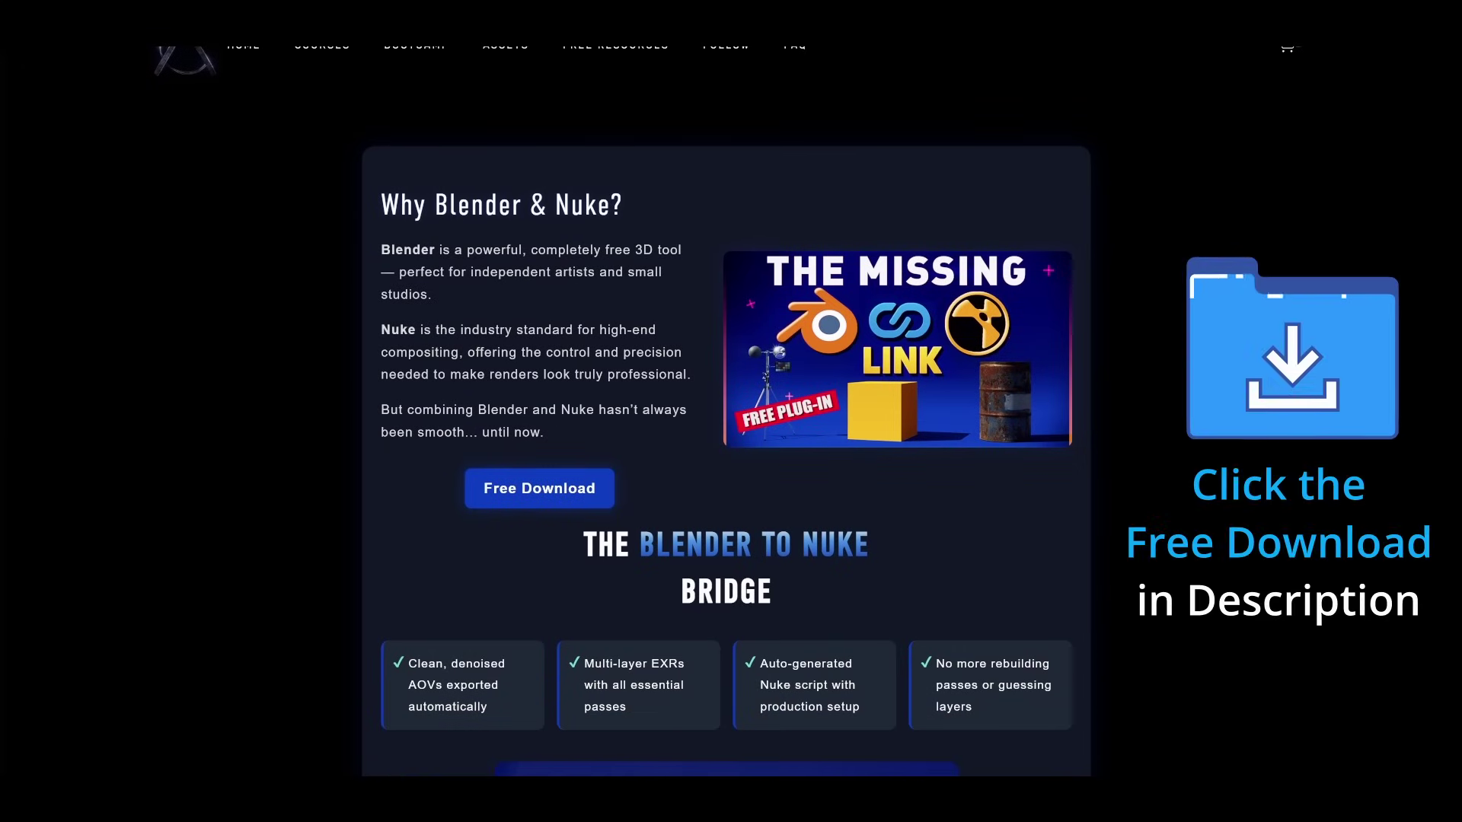
scroll(1157, 421, "down", 5)
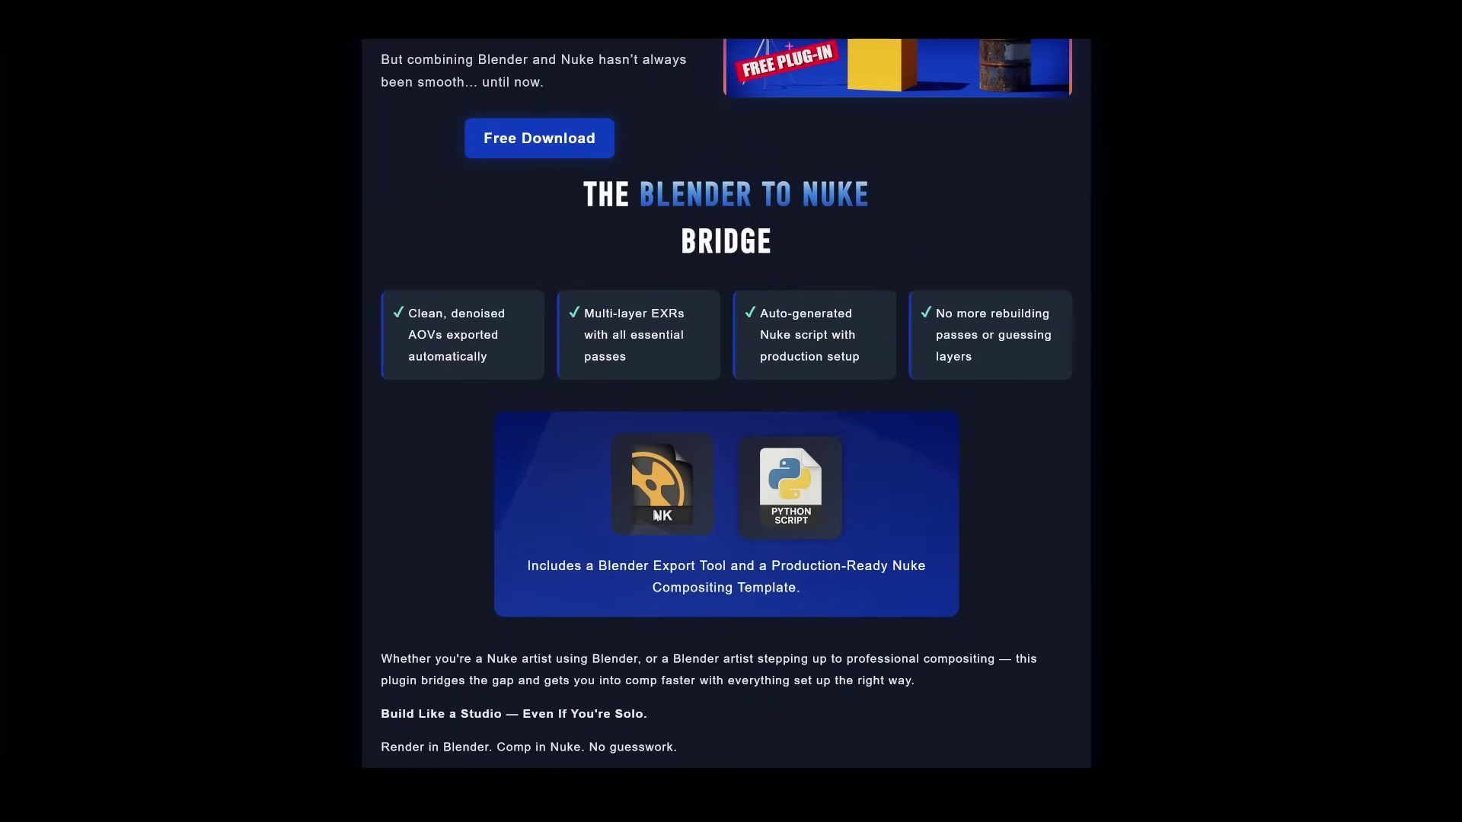
scroll(620, 451, "down", 1)
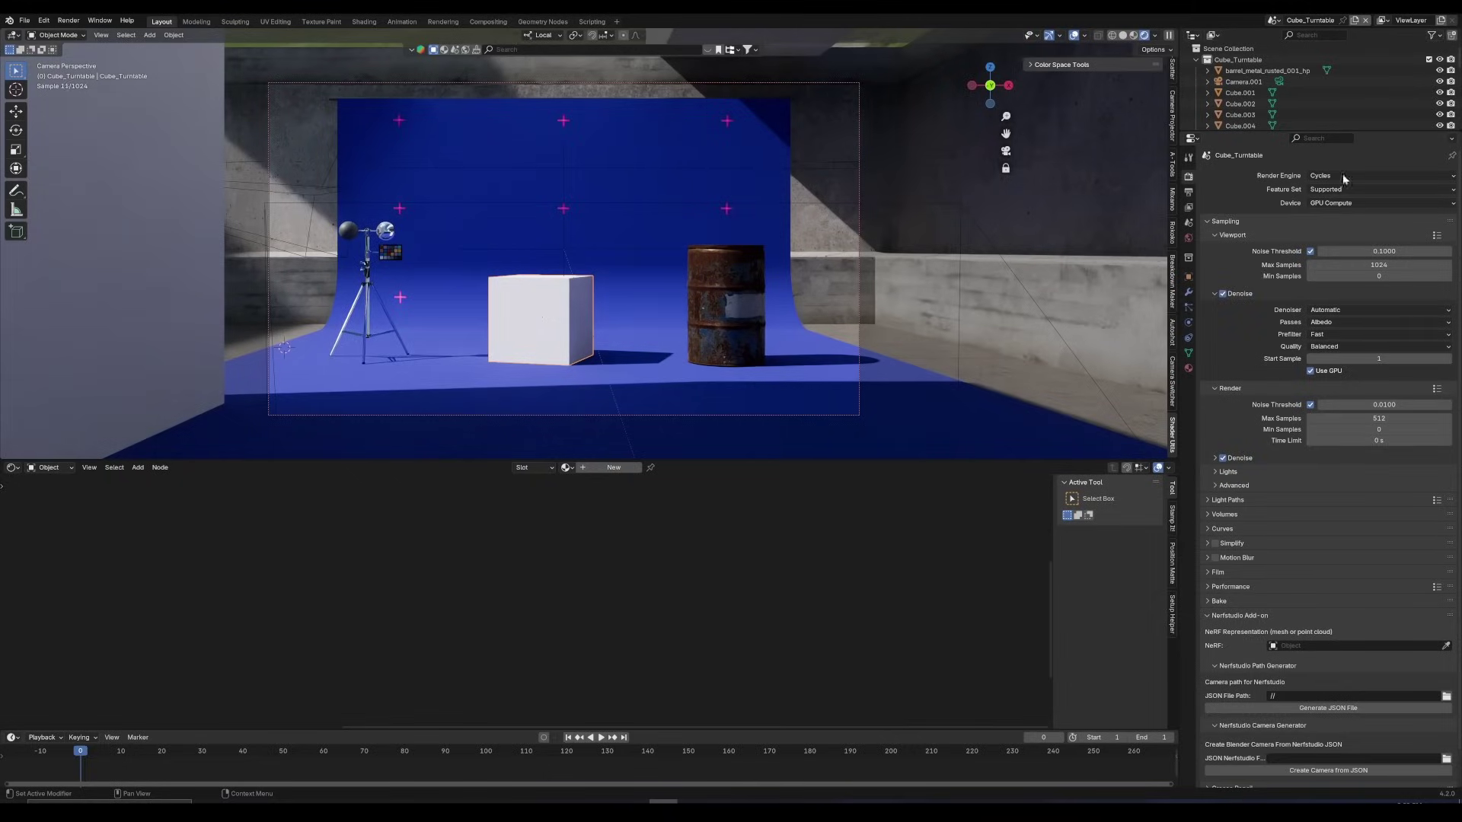
- Switch to Blender, open the add-on preferences, show the Install from Disk option, and close the preferences
left_click(47, 23)
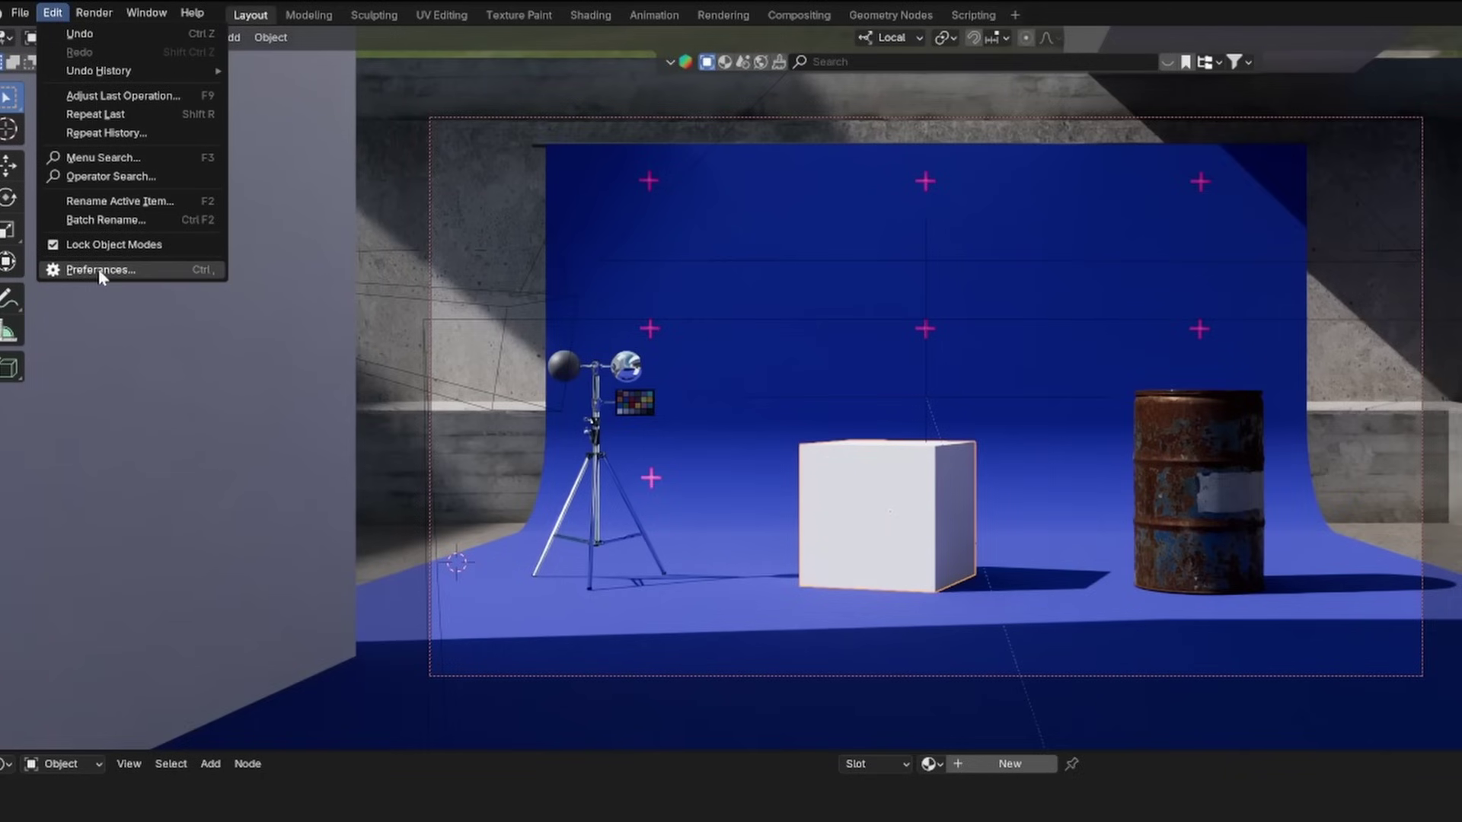
left_click(60, 170)
left_click(595, 38)
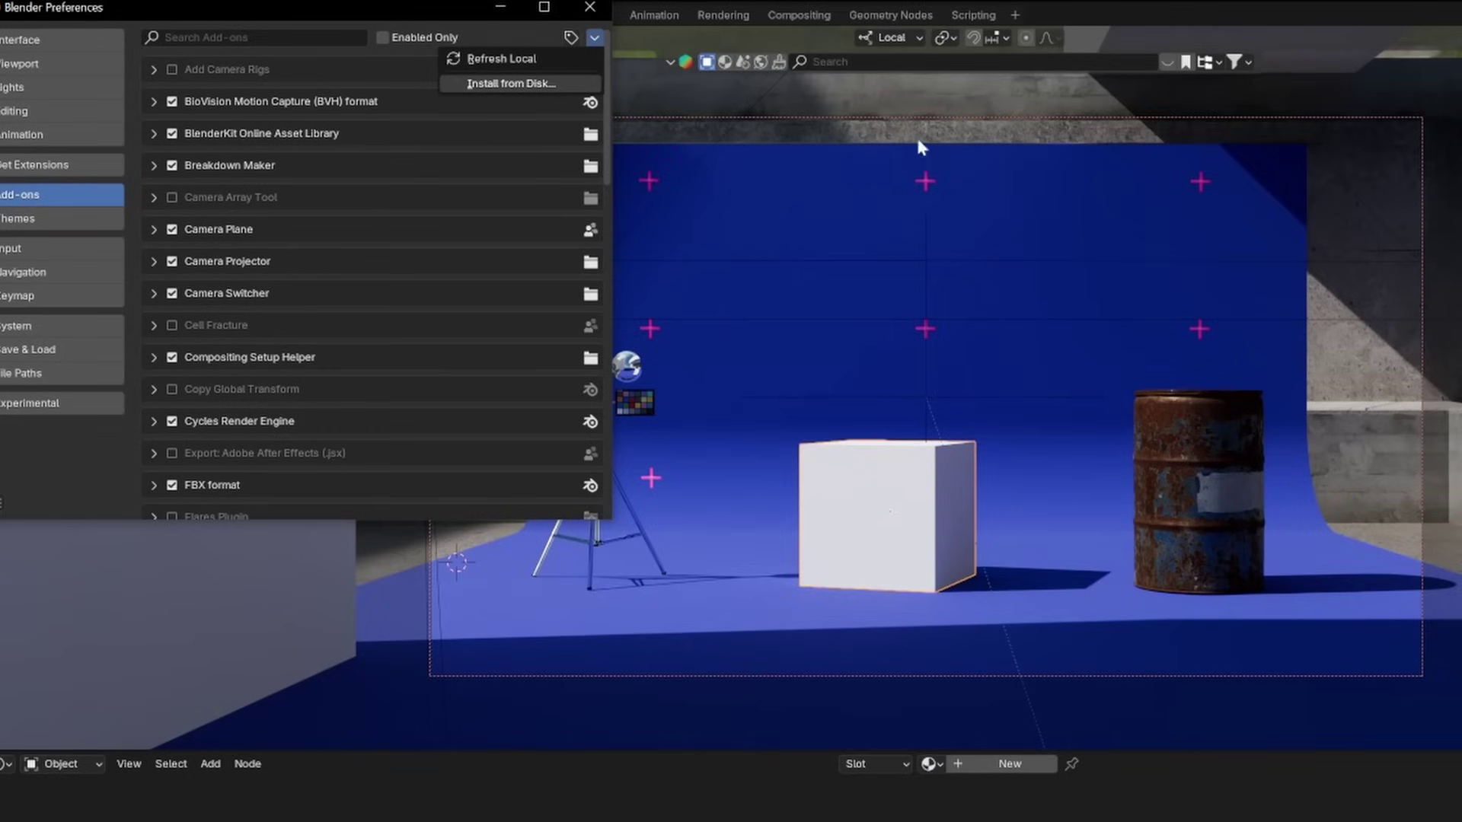
left_click(840, 92)
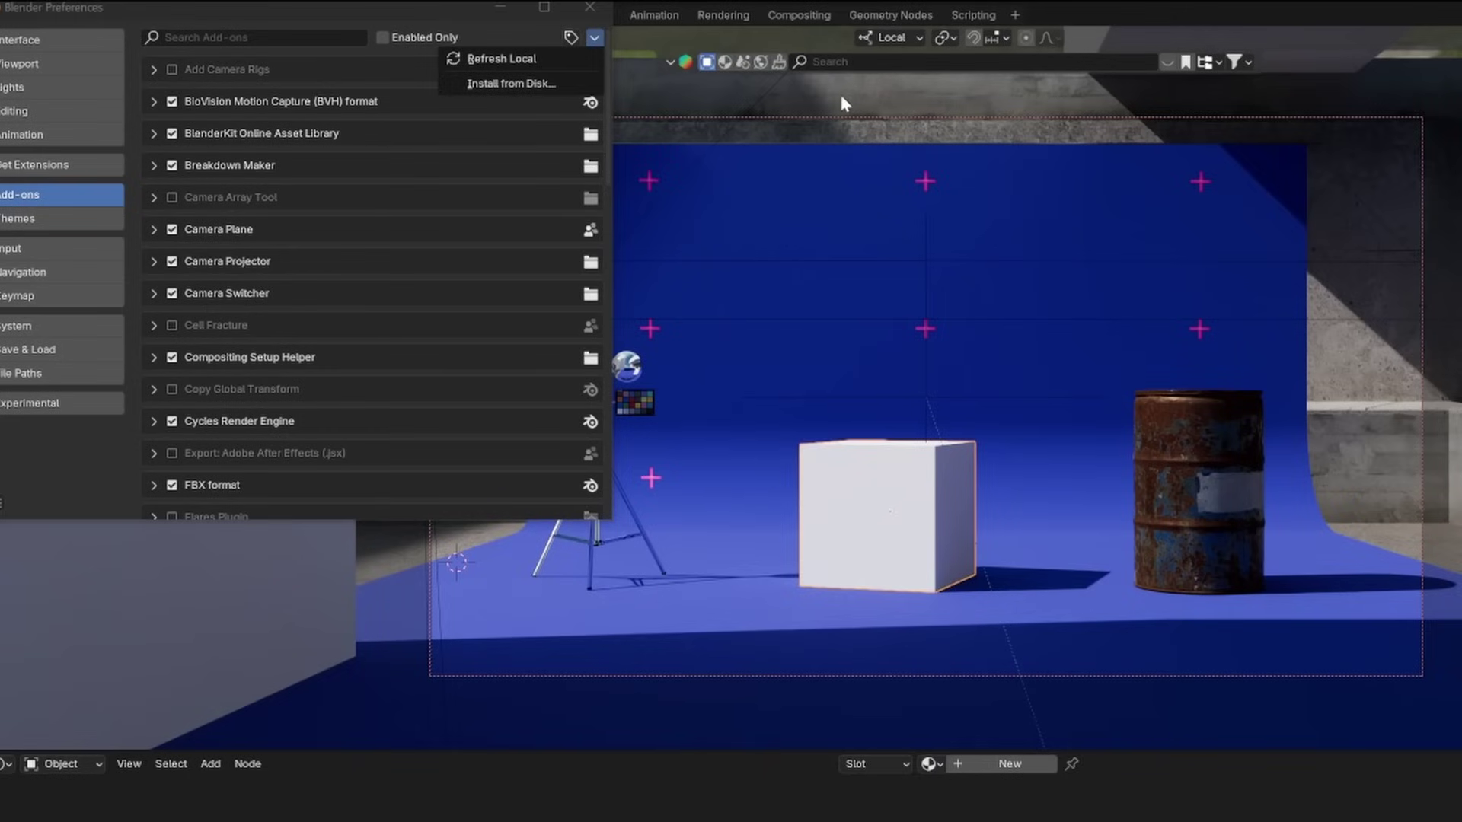
left_click(602, 6)
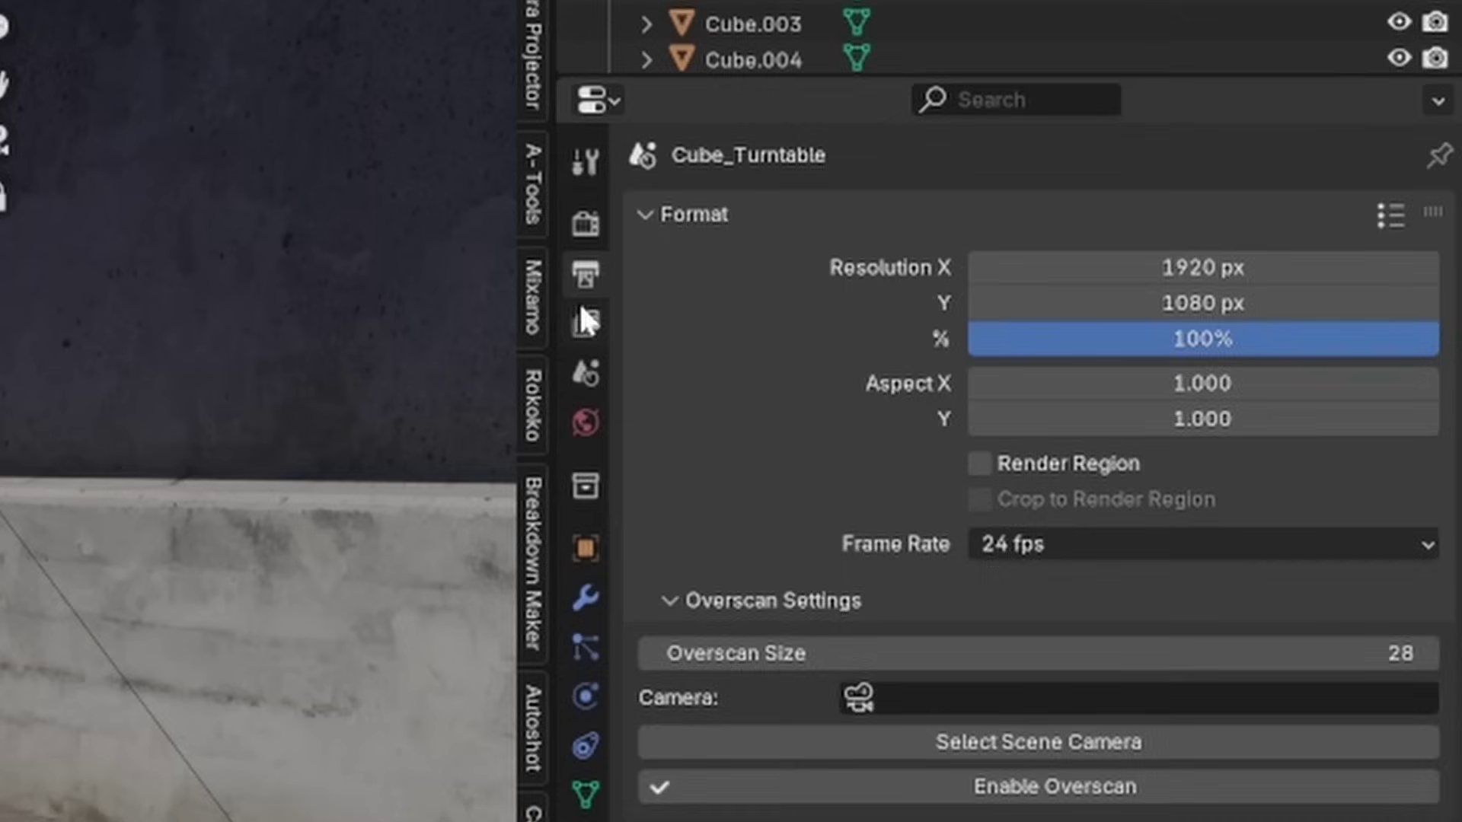
- In the view layer, disable Material Index and enable all Diffuse, Glossy, Transmission, Volume, Other and Cryptomatte passes
left_click(580, 309)
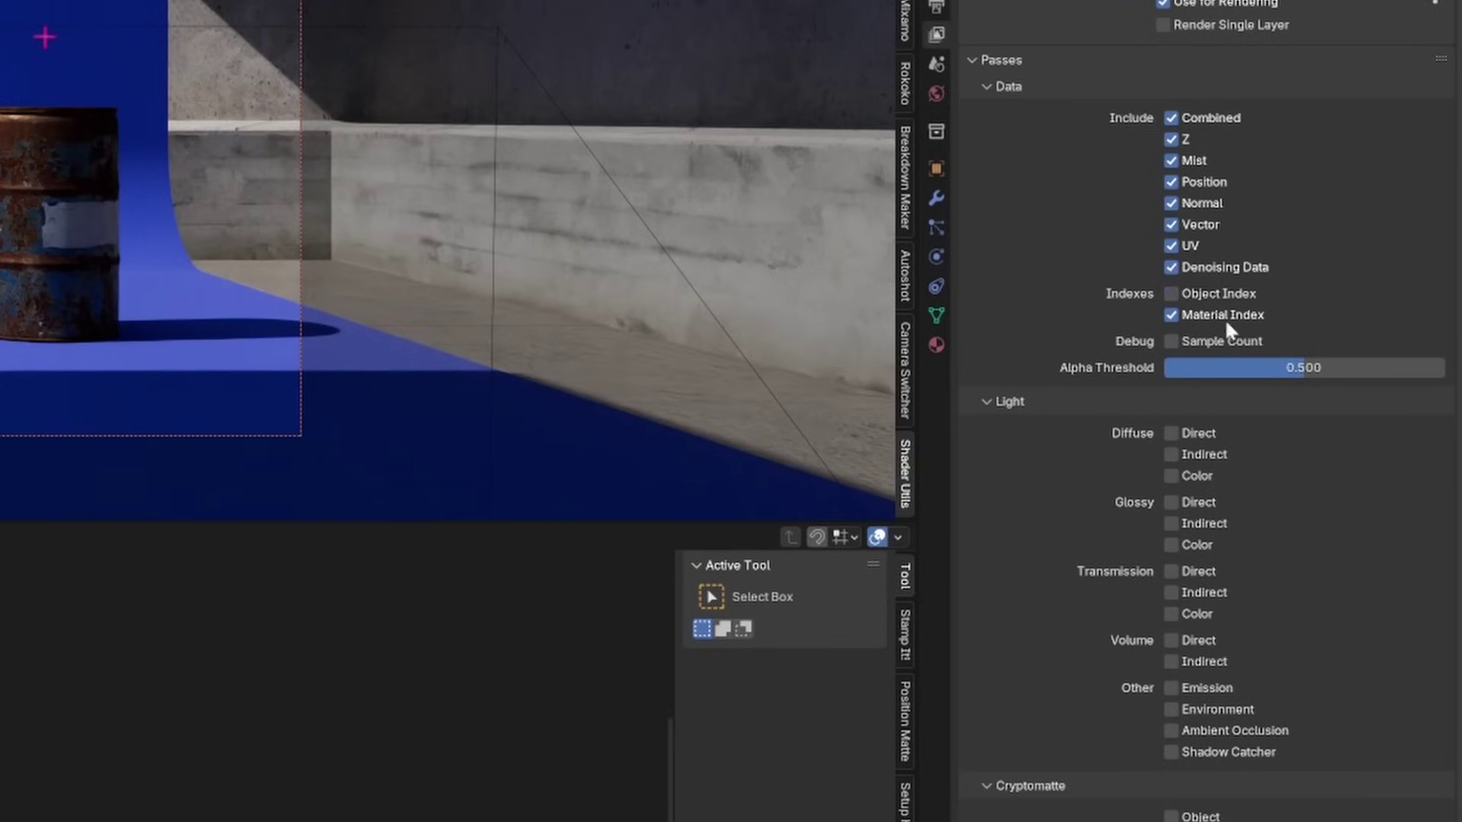
left_click_drag(1200, 432, 1202, 455)
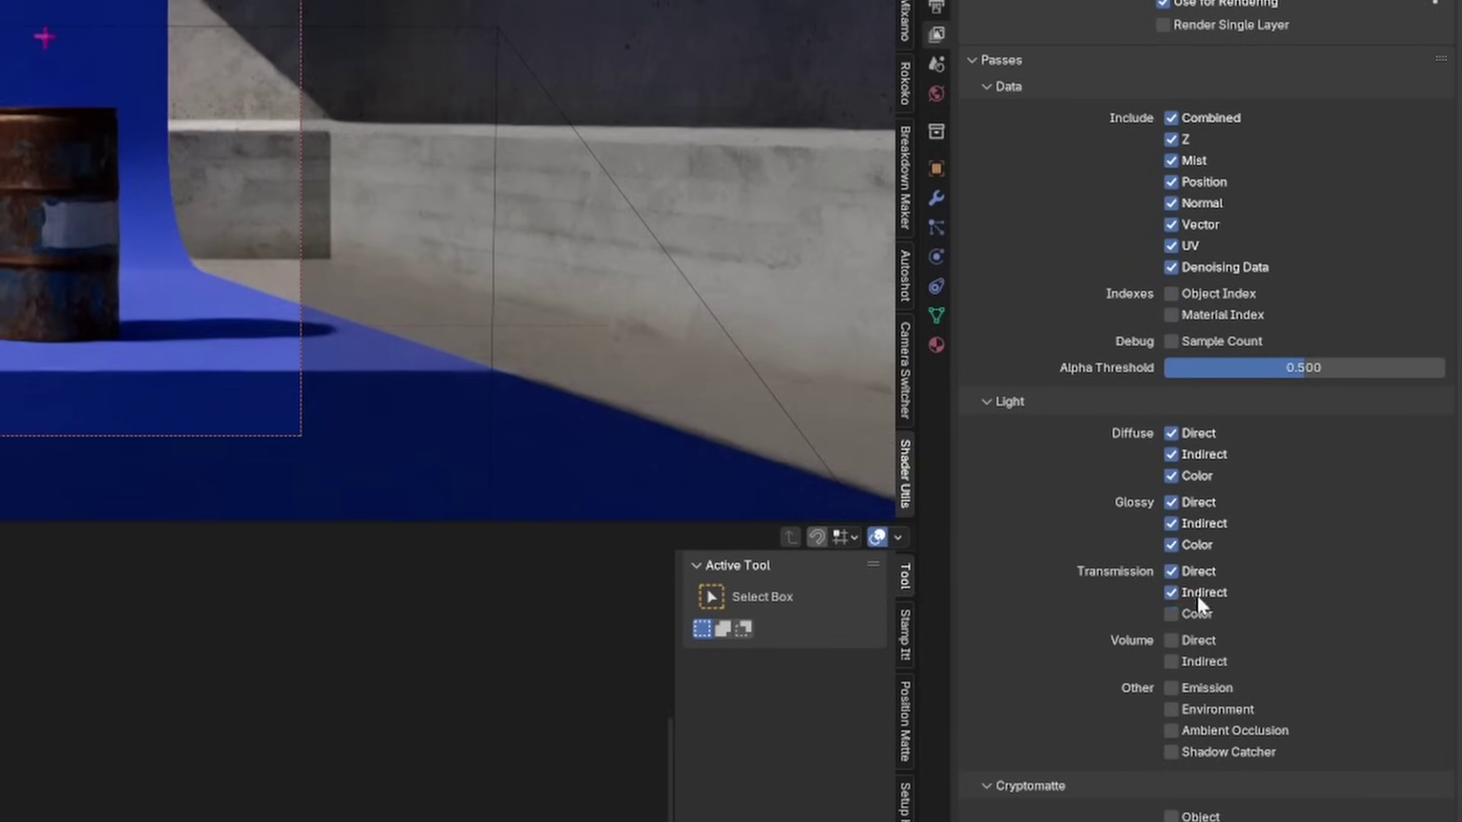
left_click_drag(1196, 688, 1195, 751)
left_click_drag(1177, 504, 1191, 555)
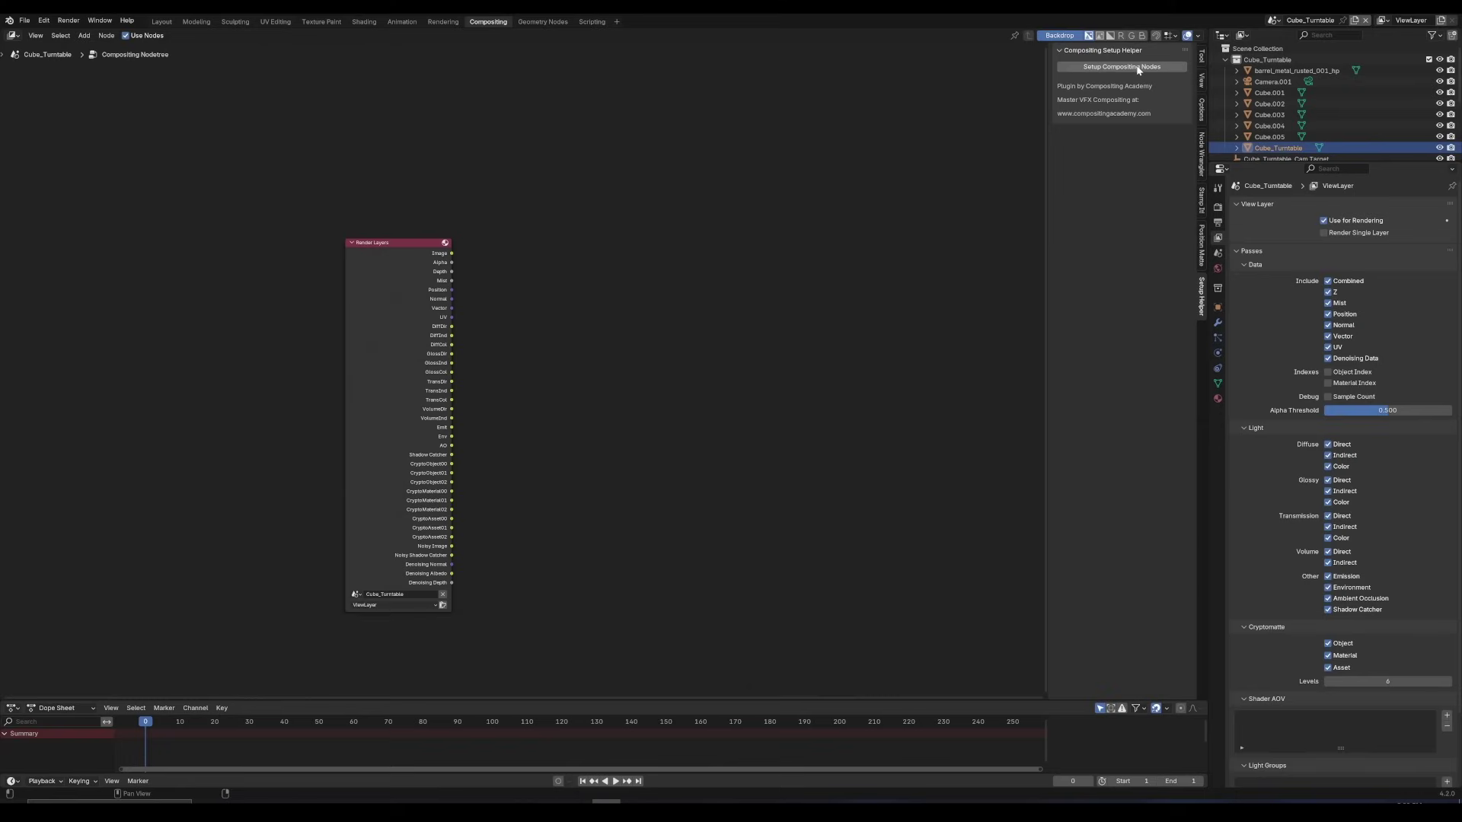
- Generate the denoise and file output nodes with Compositing Setup Helper, and move the Render Layers node farther from the Denoise nodes
left_click(1122, 67)
scroll(457, 283, "down", 6)
left_click(367, 254)
middle_click_drag(401, 275, 587, 257)
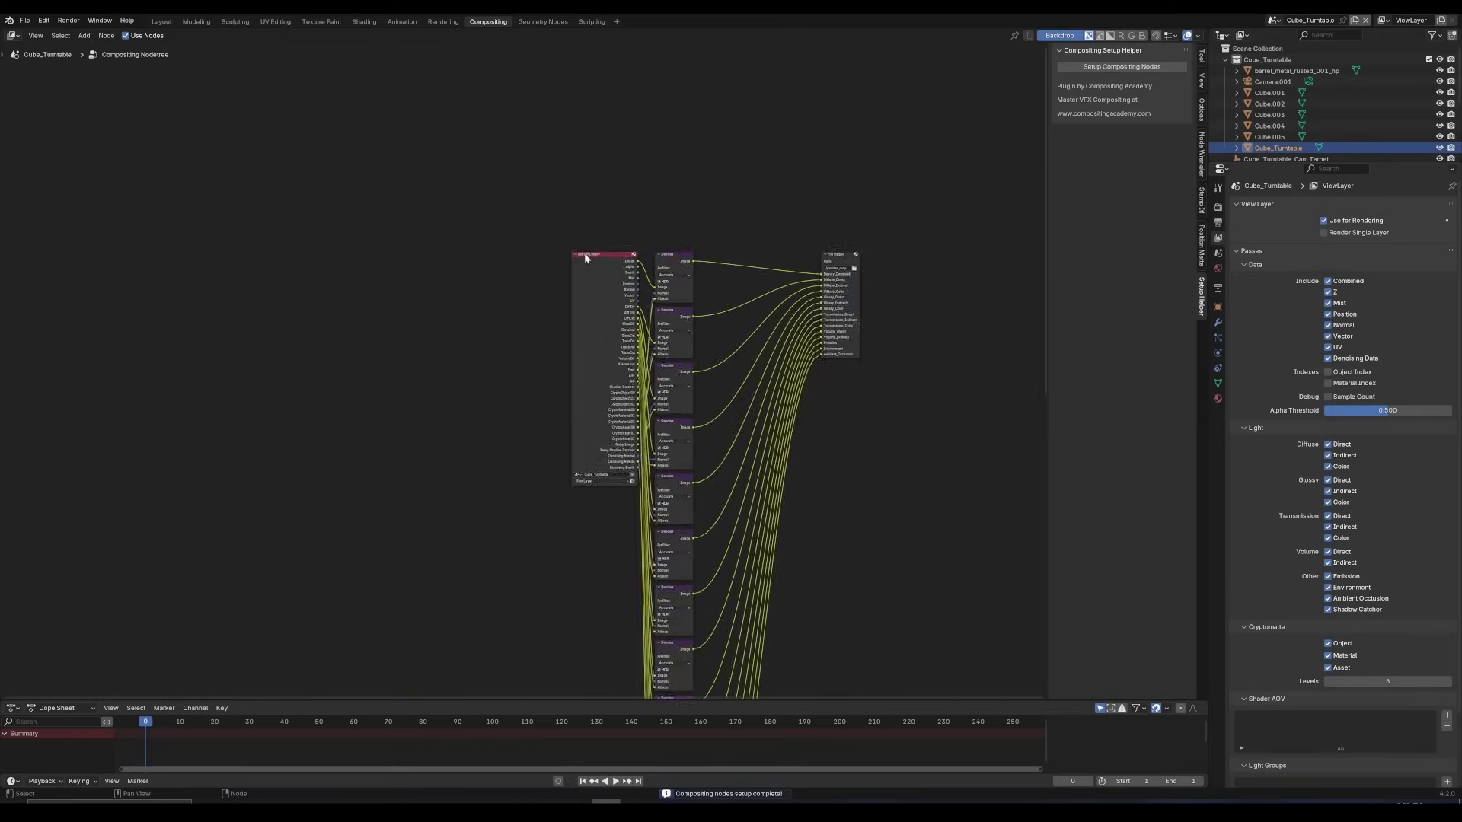
scroll(593, 259, "up", 4)
left_click_drag(636, 277, 305, 337)
middle_click_drag(536, 395, 508, 349)
left_click(502, 145)
middle_click_drag(462, 540, 361, 561)
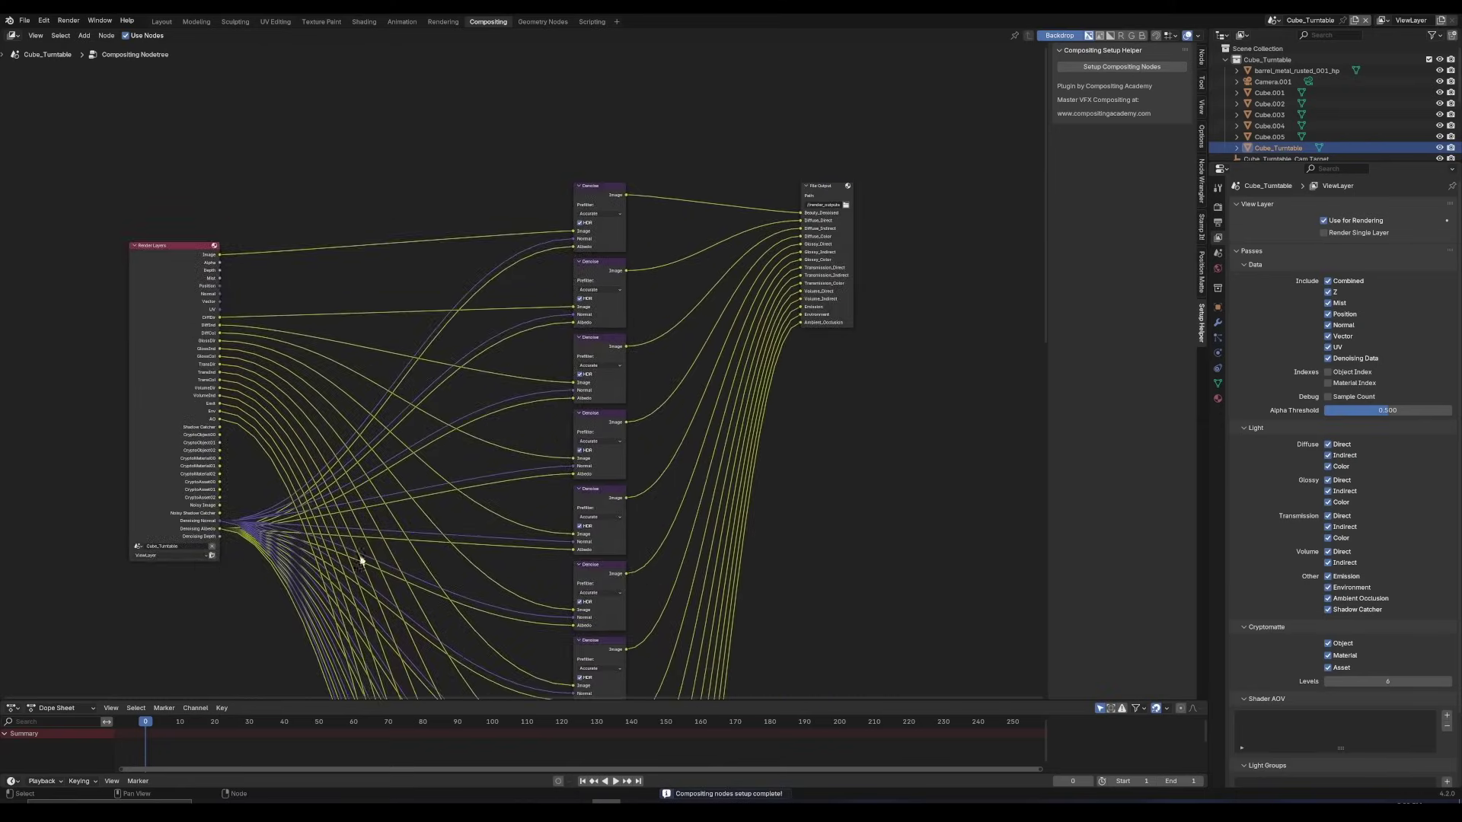
- Examine the File Output node, its output path and the denoised passes wired into it
middle_click_drag(839, 252, 786, 282)
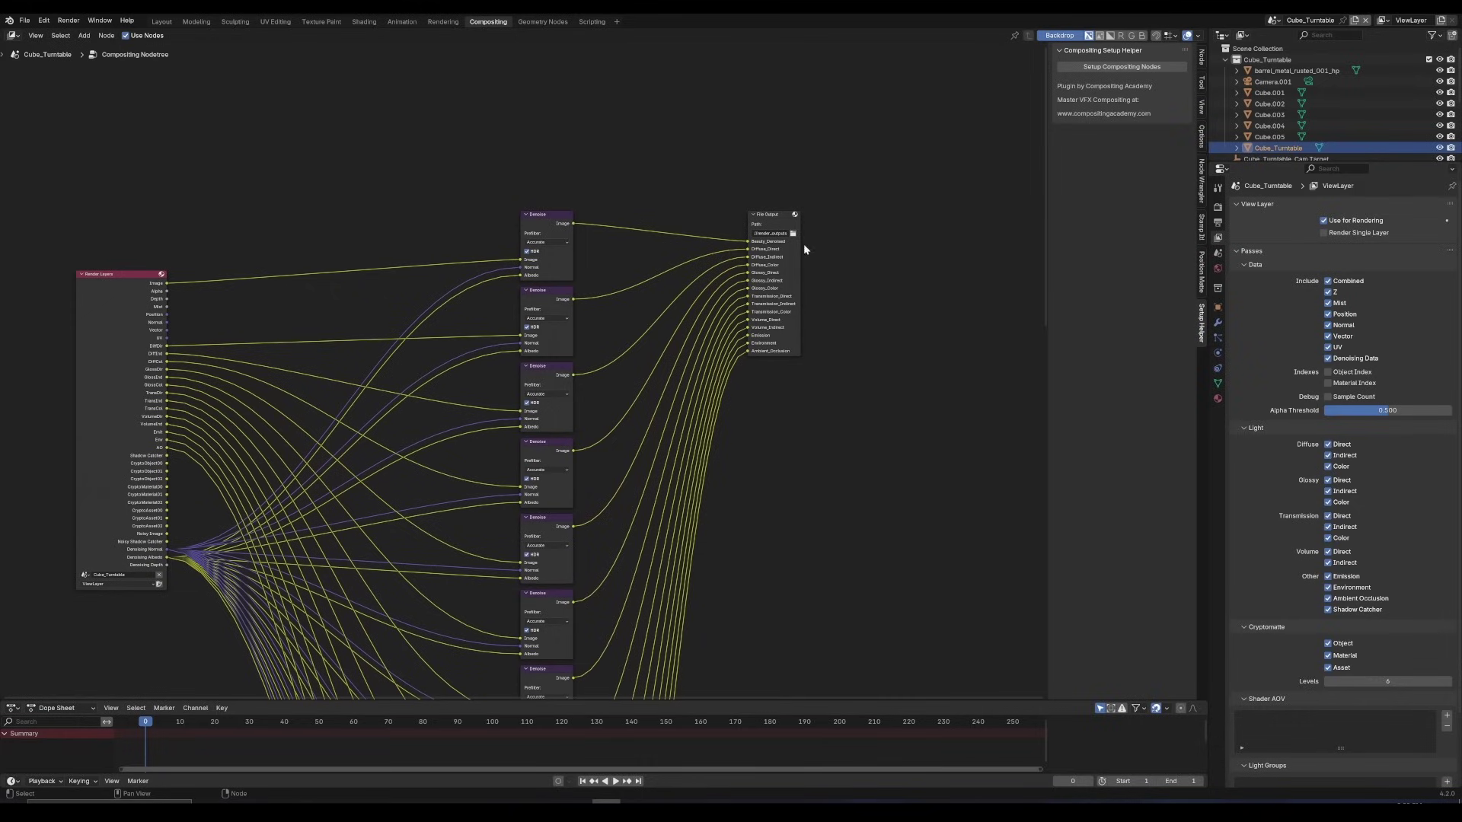
scroll(804, 248, "up", 3)
left_click(849, 222)
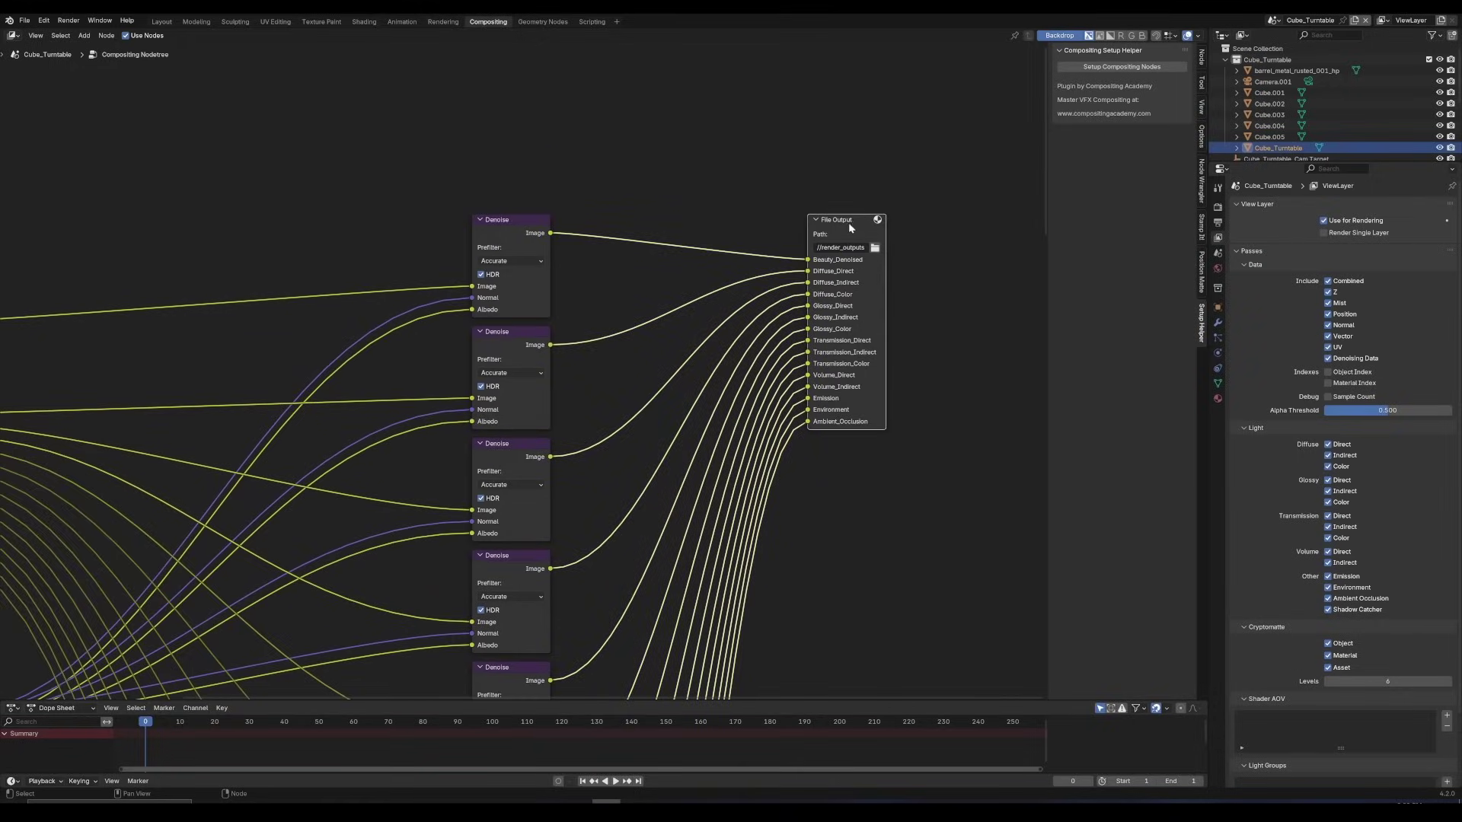
middle_click_drag(901, 237, 854, 263)
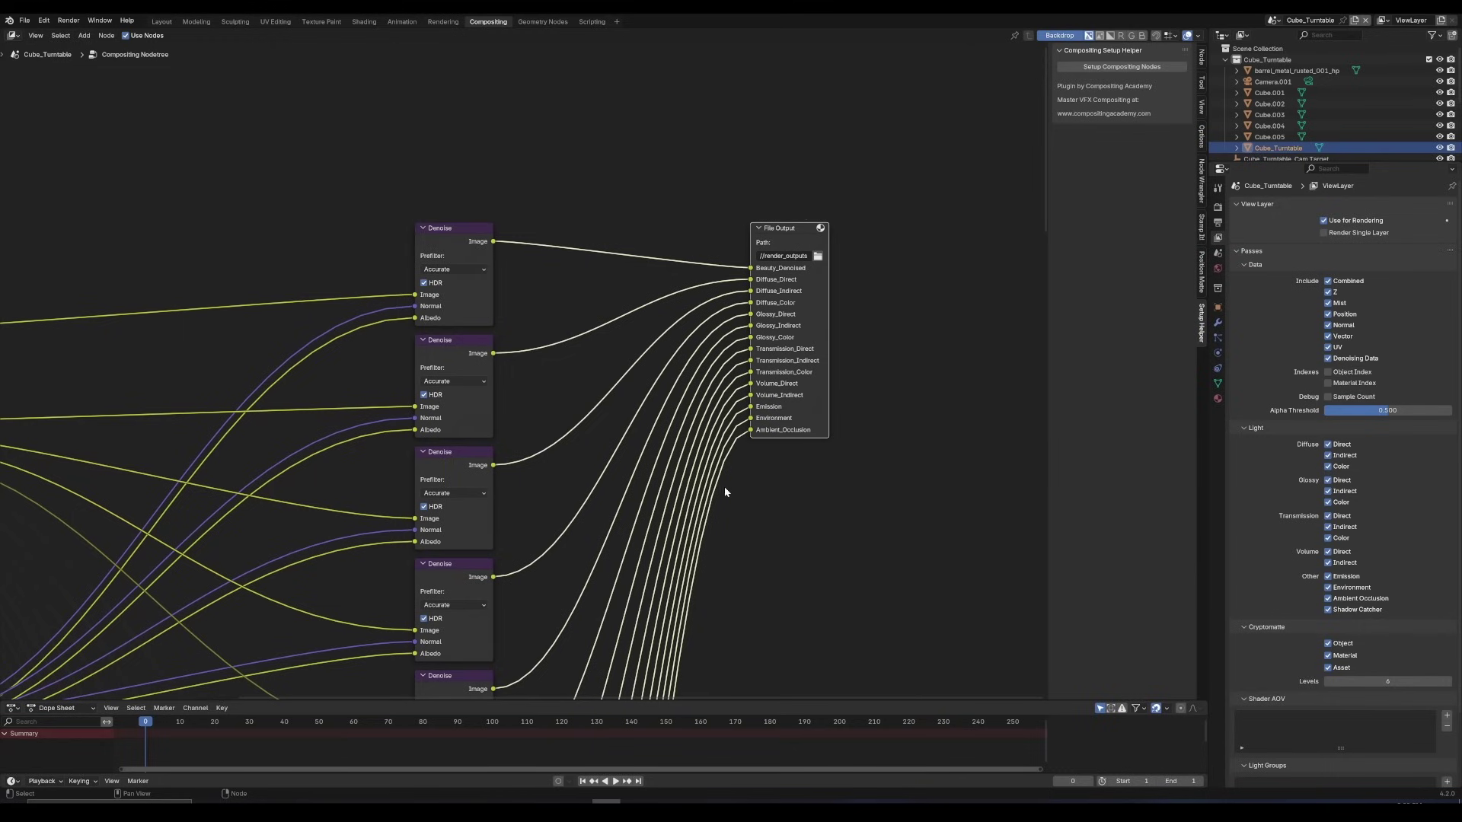
middle_click_drag(788, 346, 977, 263)
scroll(983, 258, "down", 5)
middle_click_drag(998, 233, 810, 254)
middle_click_drag(816, 200, 870, 169)
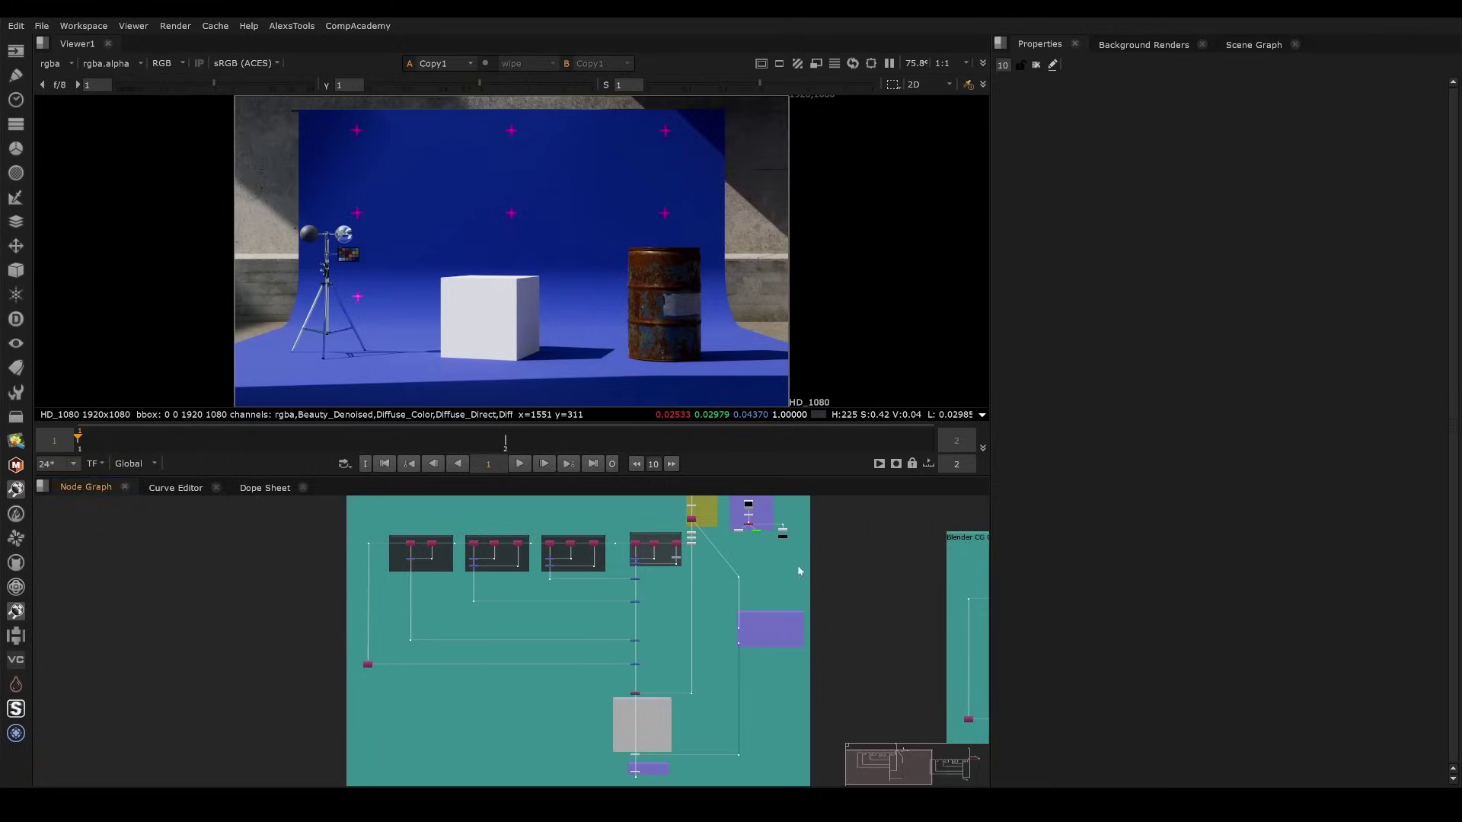
- Switch to Nuke and look over the whole Blender CG Compositing Template in the maximized node graph
middle_click_drag(610, 509, 512, 539)
key("space")
middle_click_drag(546, 120, 617, 495)
left_click_drag(814, 198, 233, 692)
scroll(617, 451, "up", 1)
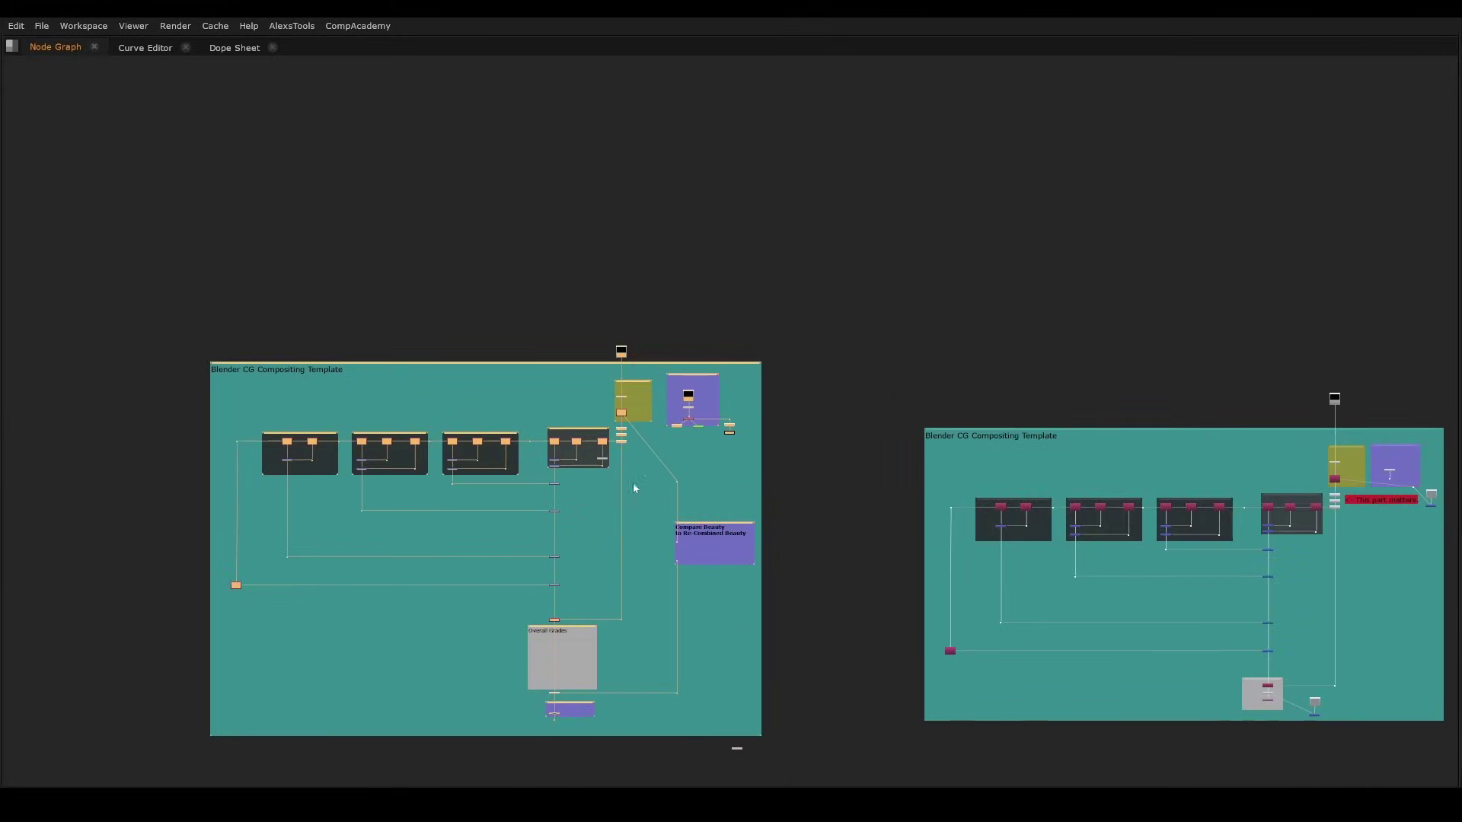
middle_click_drag(798, 745, 957, 581)
scroll(957, 581, "up", 2)
left_click_drag(868, 587, 793, 723)
middle_click_drag(787, 189, 984, 353)
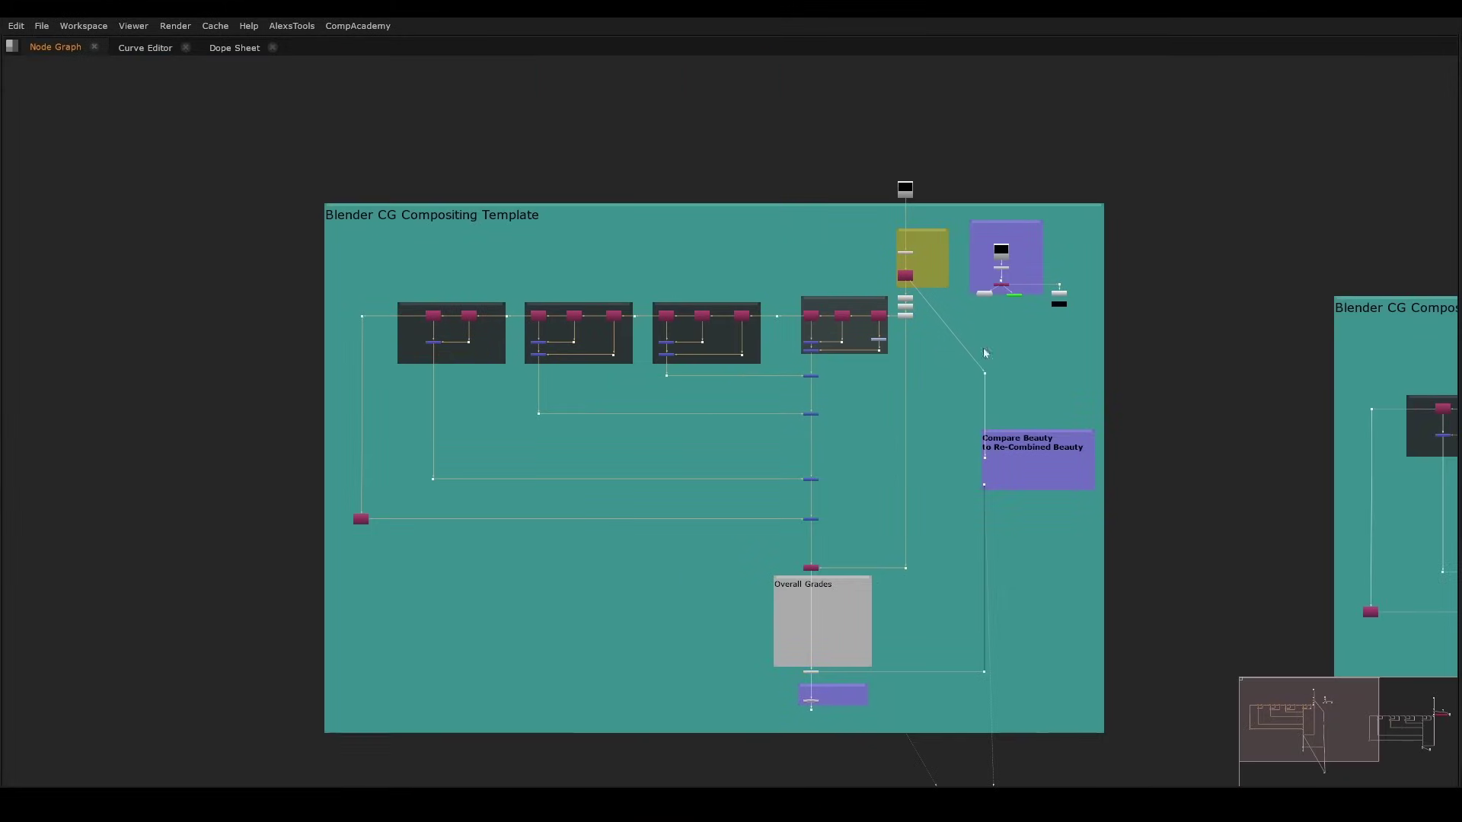
- Select the entire Blender CG Compositing Template and look at the option for creating a toolset from it
left_click_drag(1157, 141, 235, 729)
middle_click_drag(789, 595, 698, 670)
key("space")
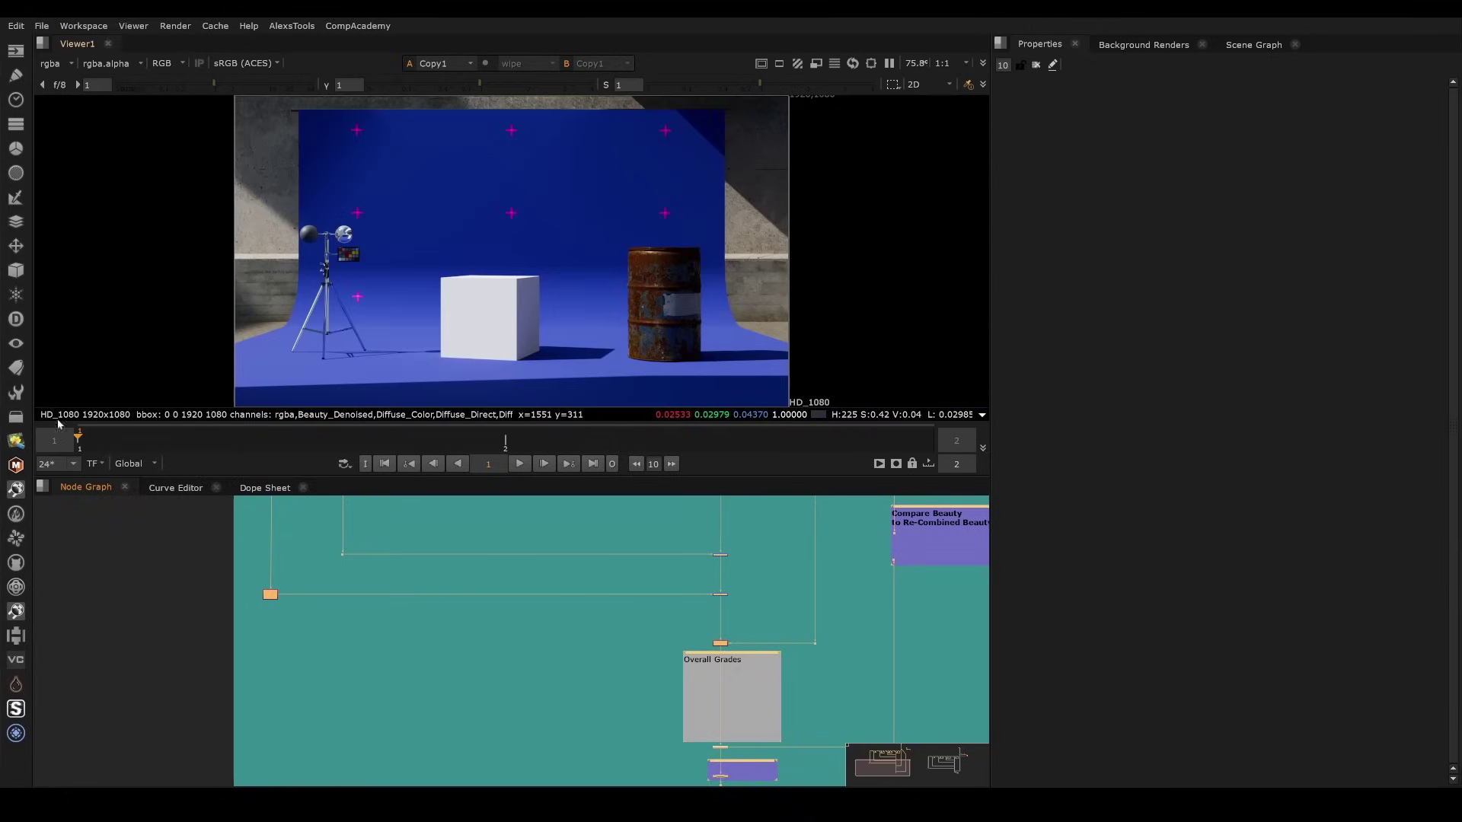
left_click(18, 395)
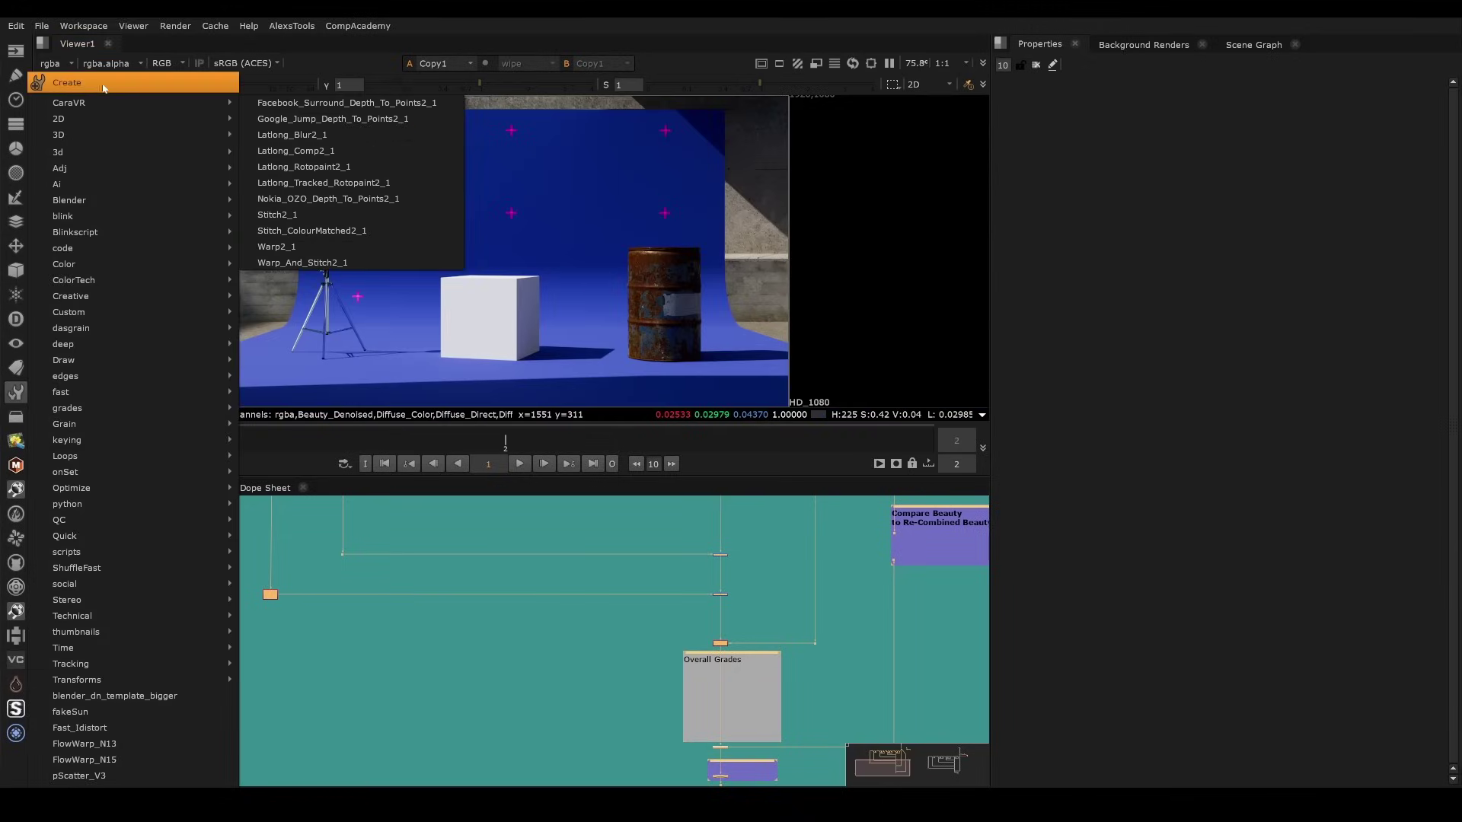
key("Escape")
- Examine how the template splits the render into Volume, Transmission, Glossy and Diffuse groups and merges them back together
key("space")
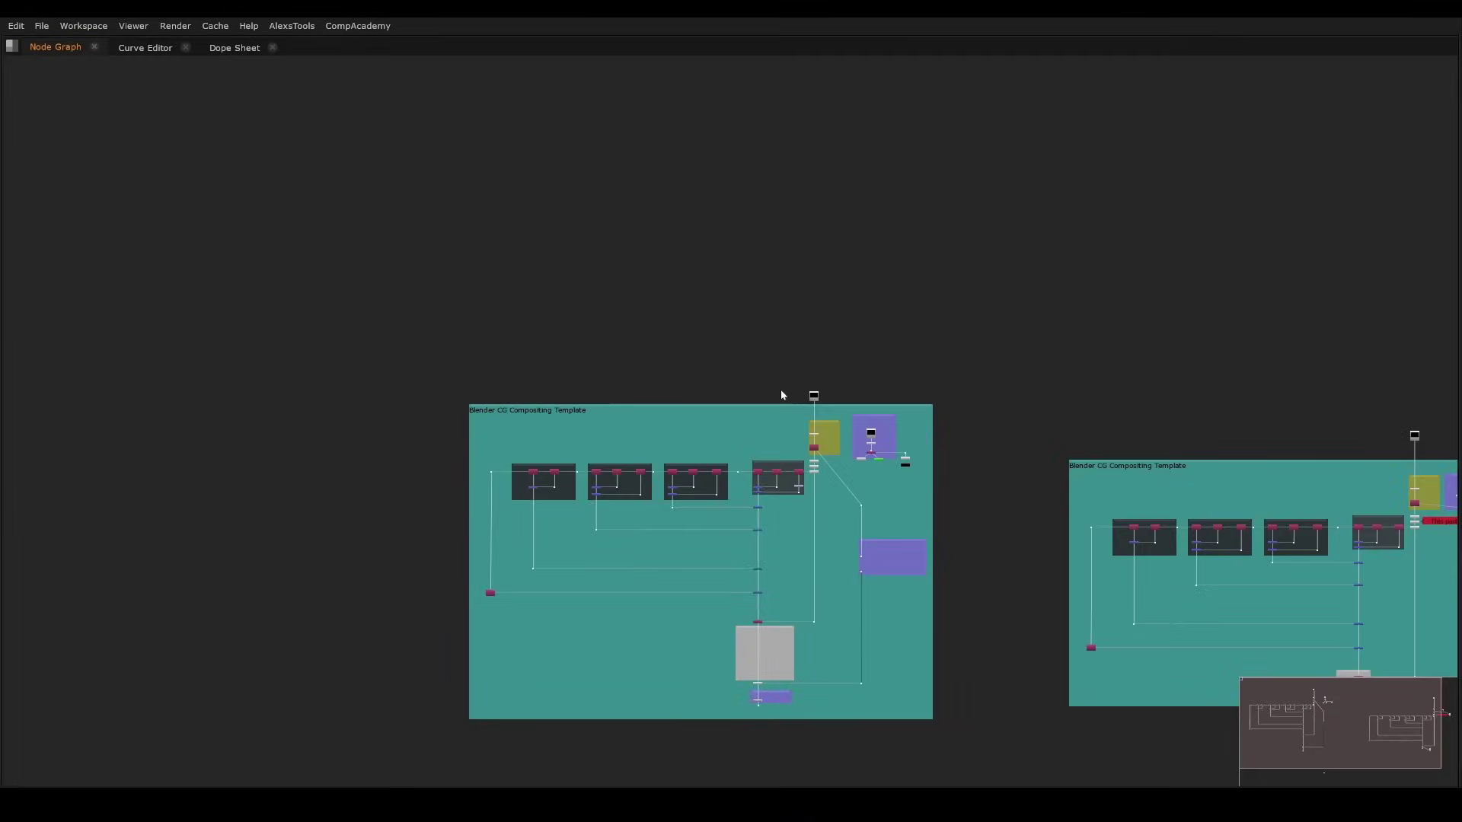
middle_click_drag(906, 546, 845, 354)
scroll(845, 354, "up", 3)
middle_click_drag(845, 353, 939, 430)
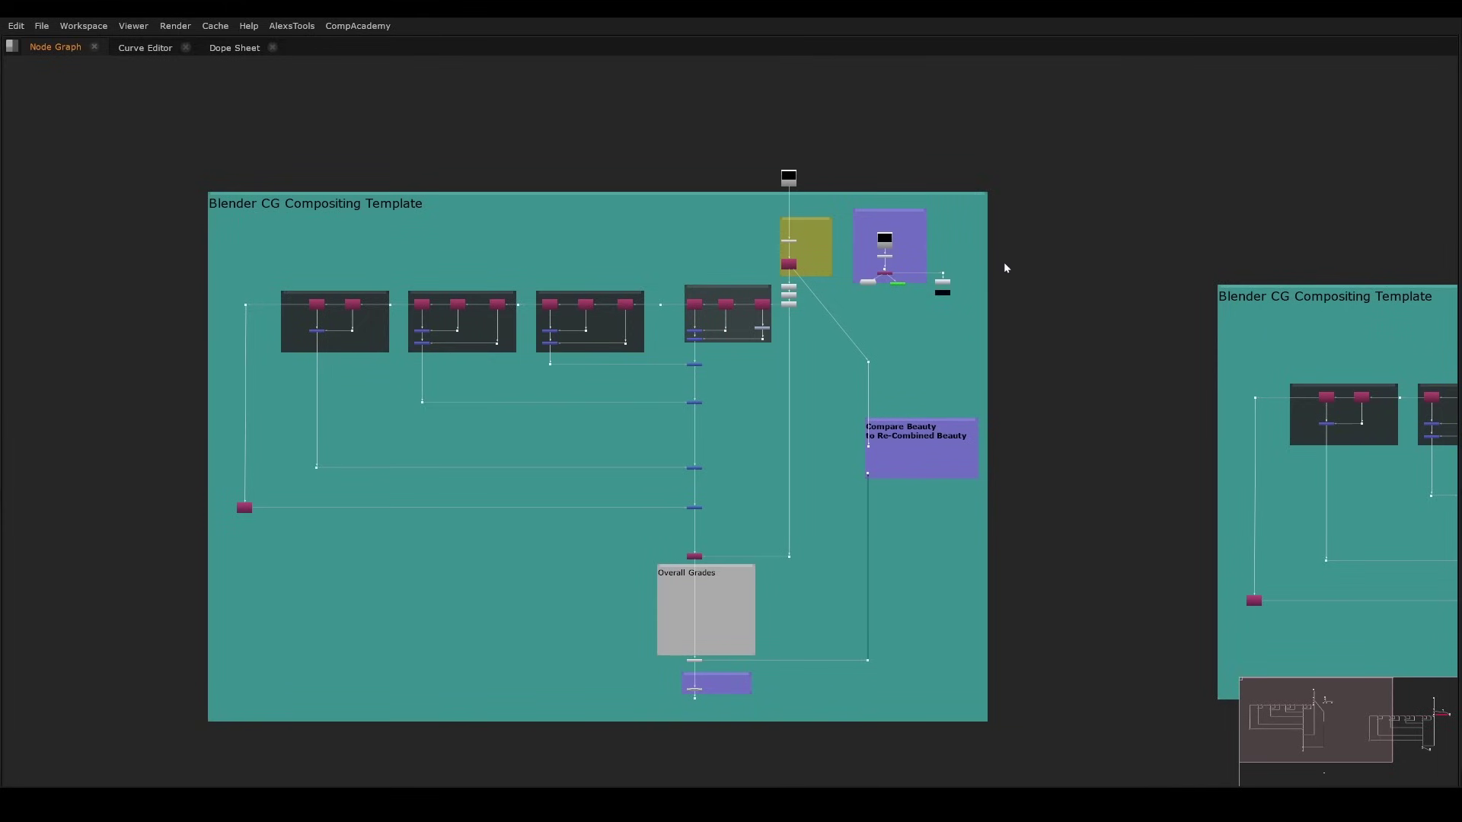
left_click_drag(1004, 260, 377, 389)
scroll(347, 324, "up", 3)
left_click_drag(264, 249, 883, 412)
scroll(948, 437, "down", 4)
middle_click_drag(1124, 288, 887, 278)
scroll(887, 277, "up", 3)
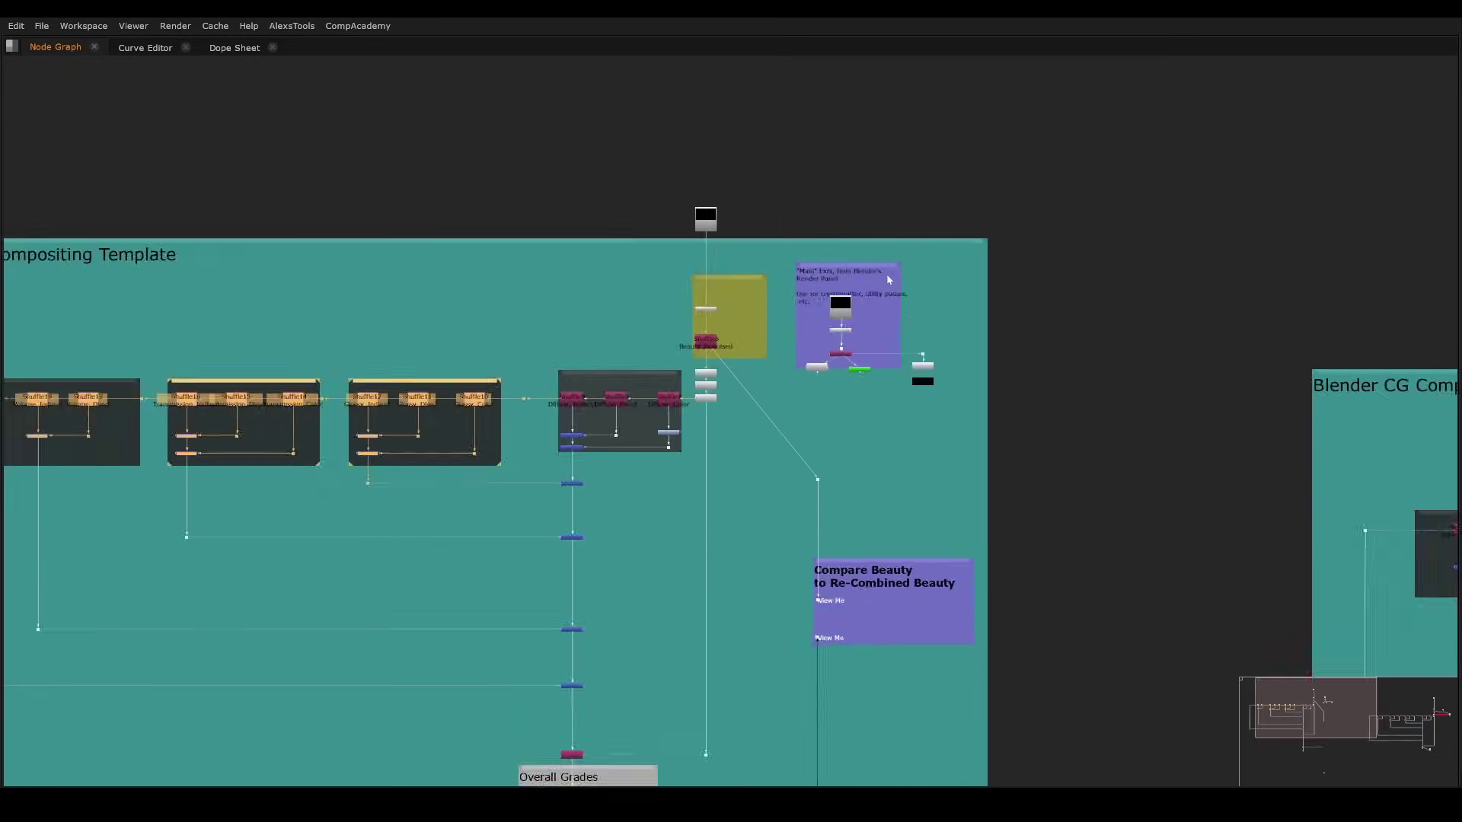
scroll(887, 277, "up", 1)
middle_click_drag(397, 369, 797, 317)
scroll(794, 314, "up", 1)
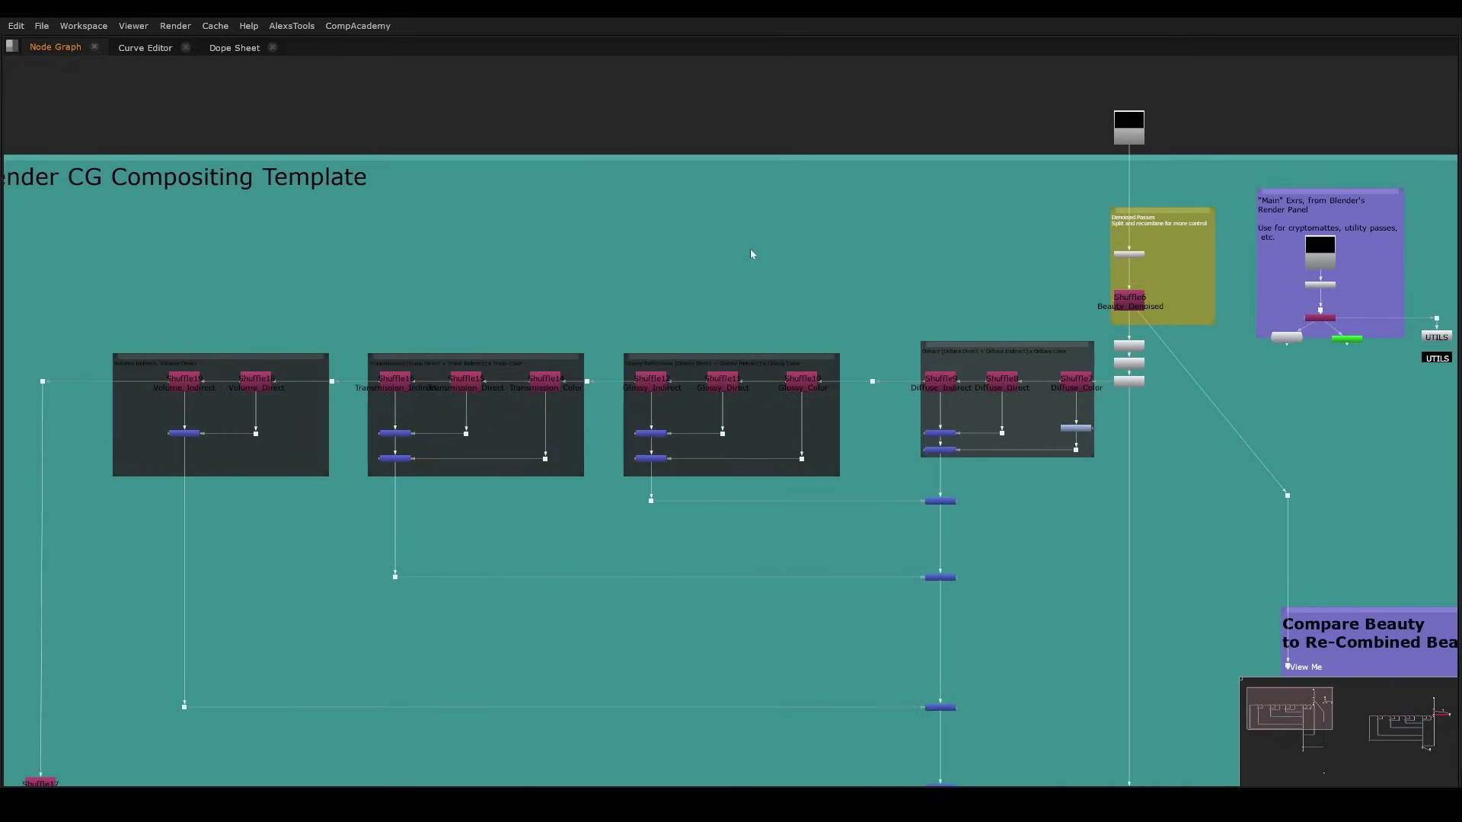
middle_click_drag(751, 250, 870, 252)
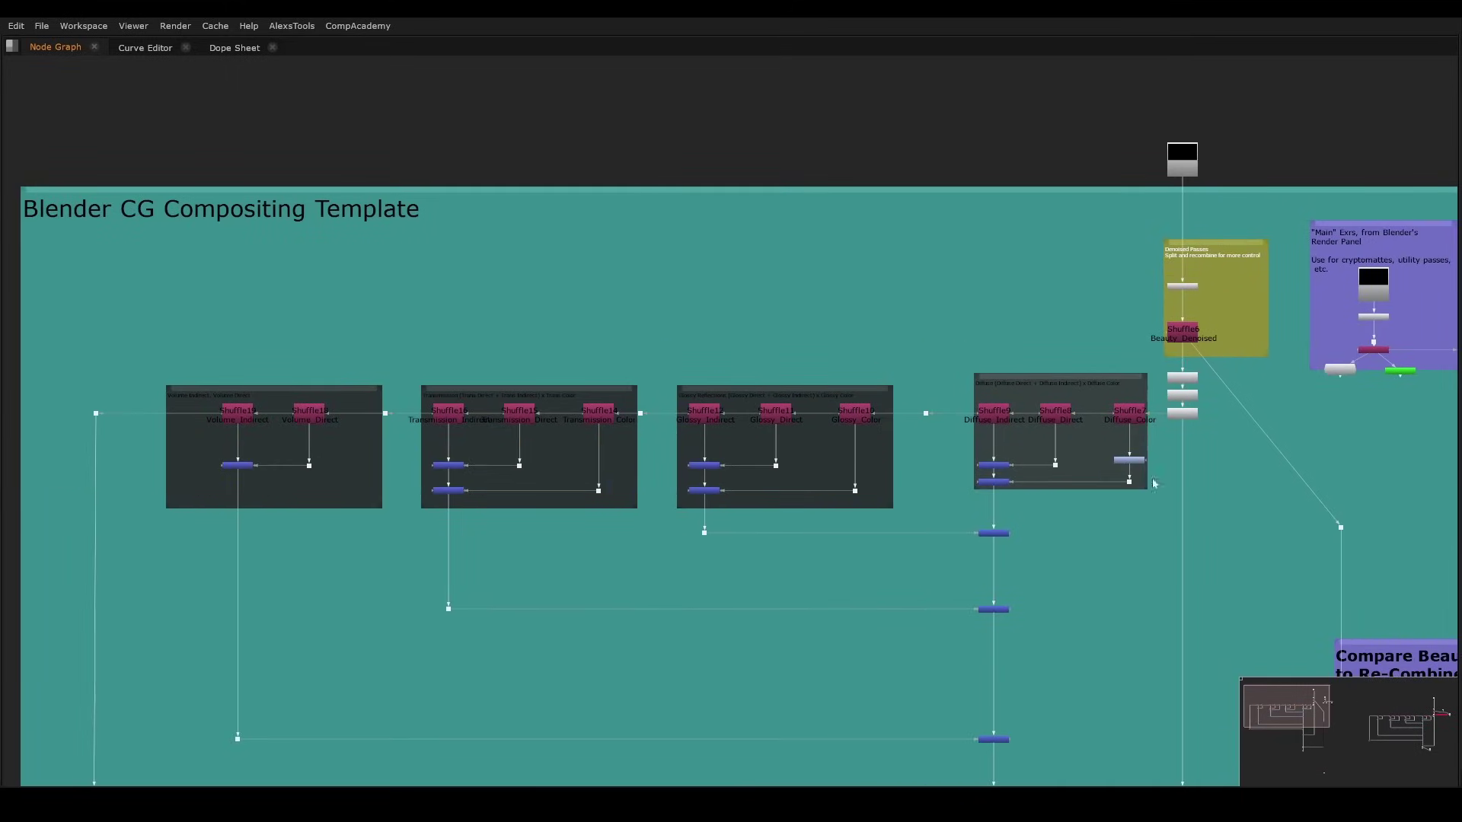
- Inspect the Denoised Passes backdrop and the Diffuse_Color, Glossy_Color and Transmission_Color Unpremult nodes below the Beauty_Denoised shuffle
scroll(1250, 367, "up", 4)
scroll(1136, 359, "up", 2)
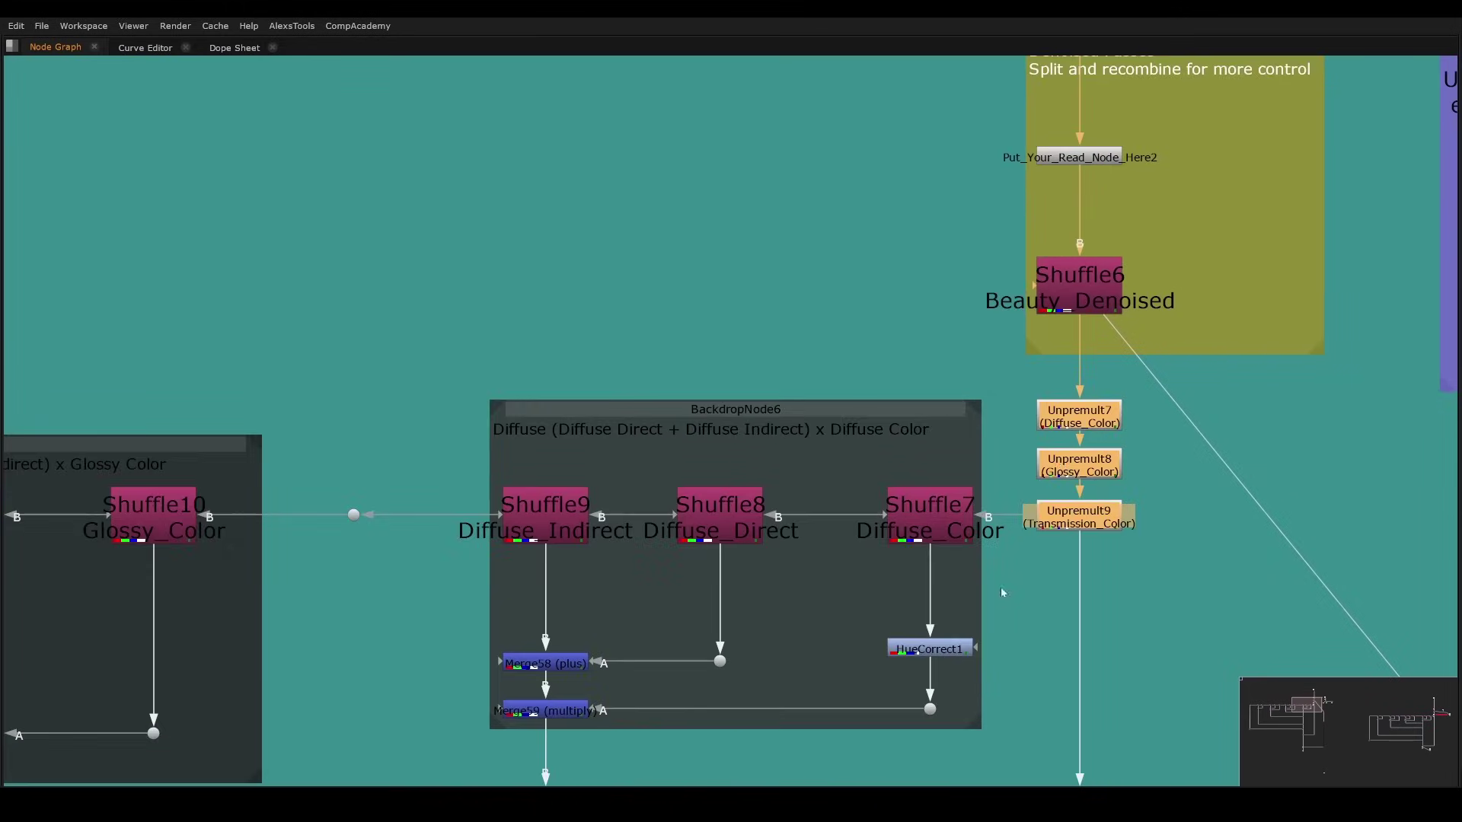
middle_click_drag(998, 422, 737, 414)
middle_click_drag(903, 372, 758, 427)
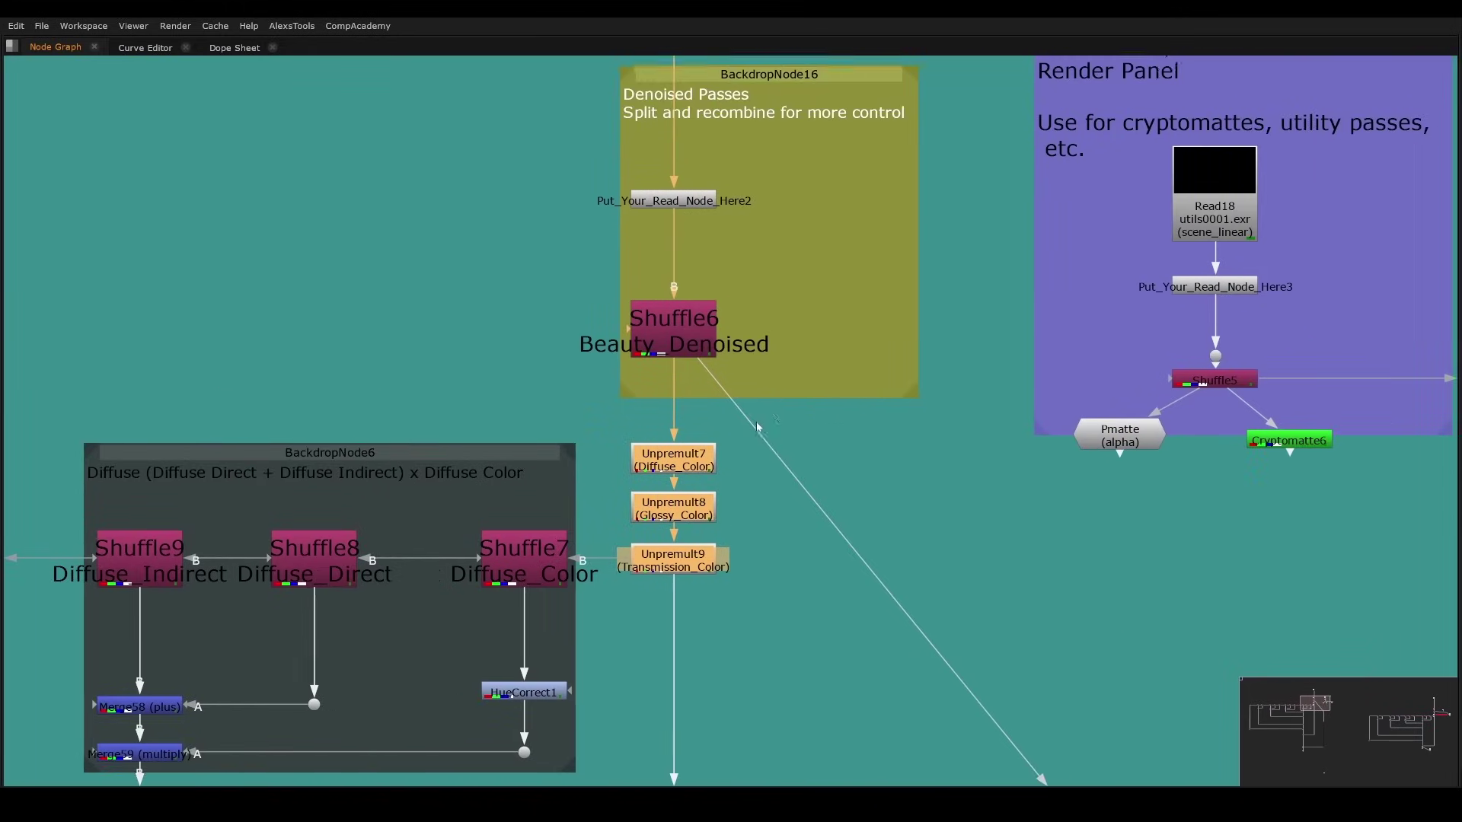
middle_click_drag(762, 562, 738, 608)
middle_click_drag(819, 431, 833, 496)
left_click(830, 498)
left_click(698, 661, "ctrl")
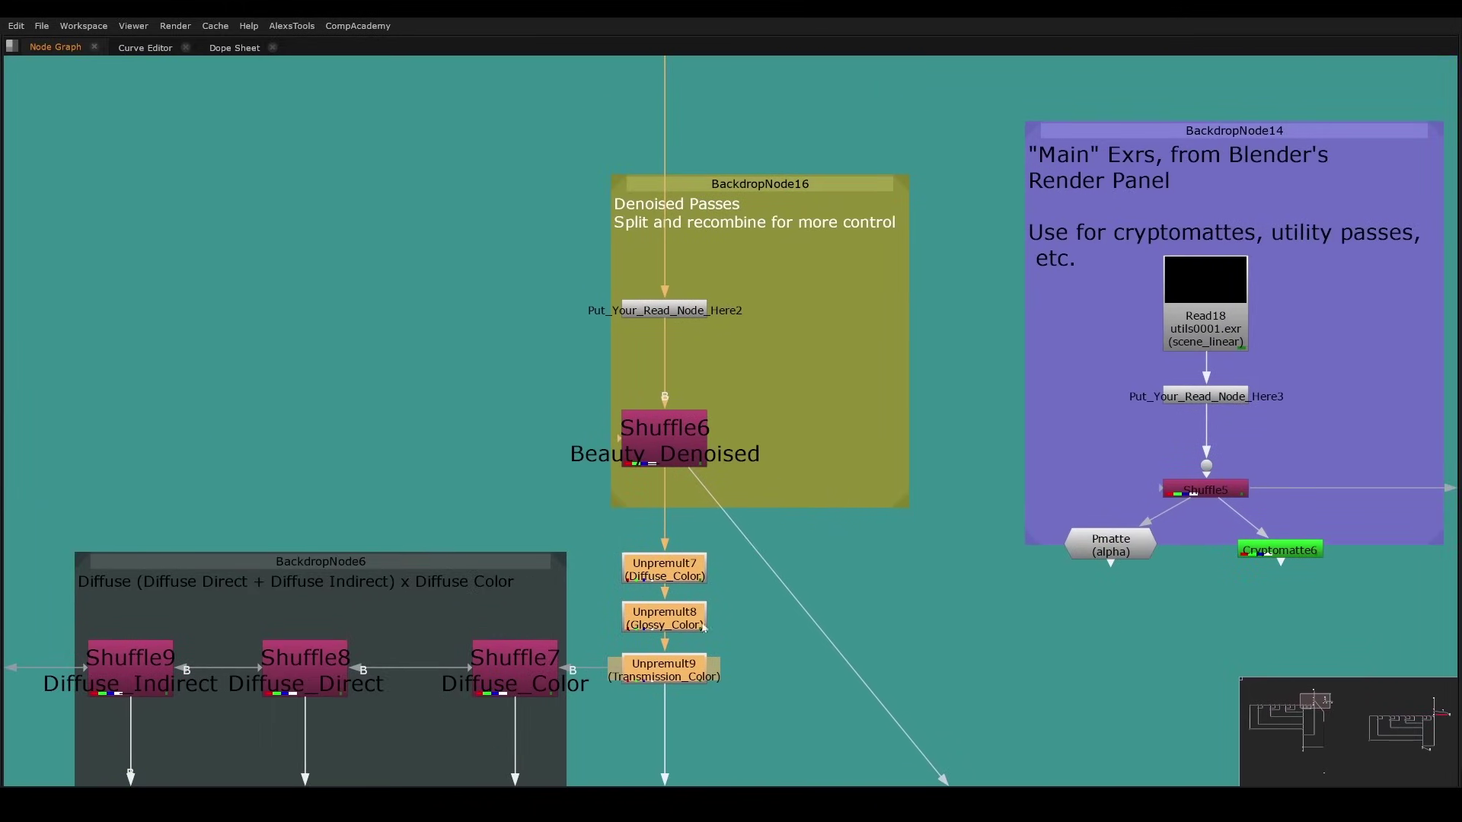
middle_click_drag(733, 549, 682, 527)
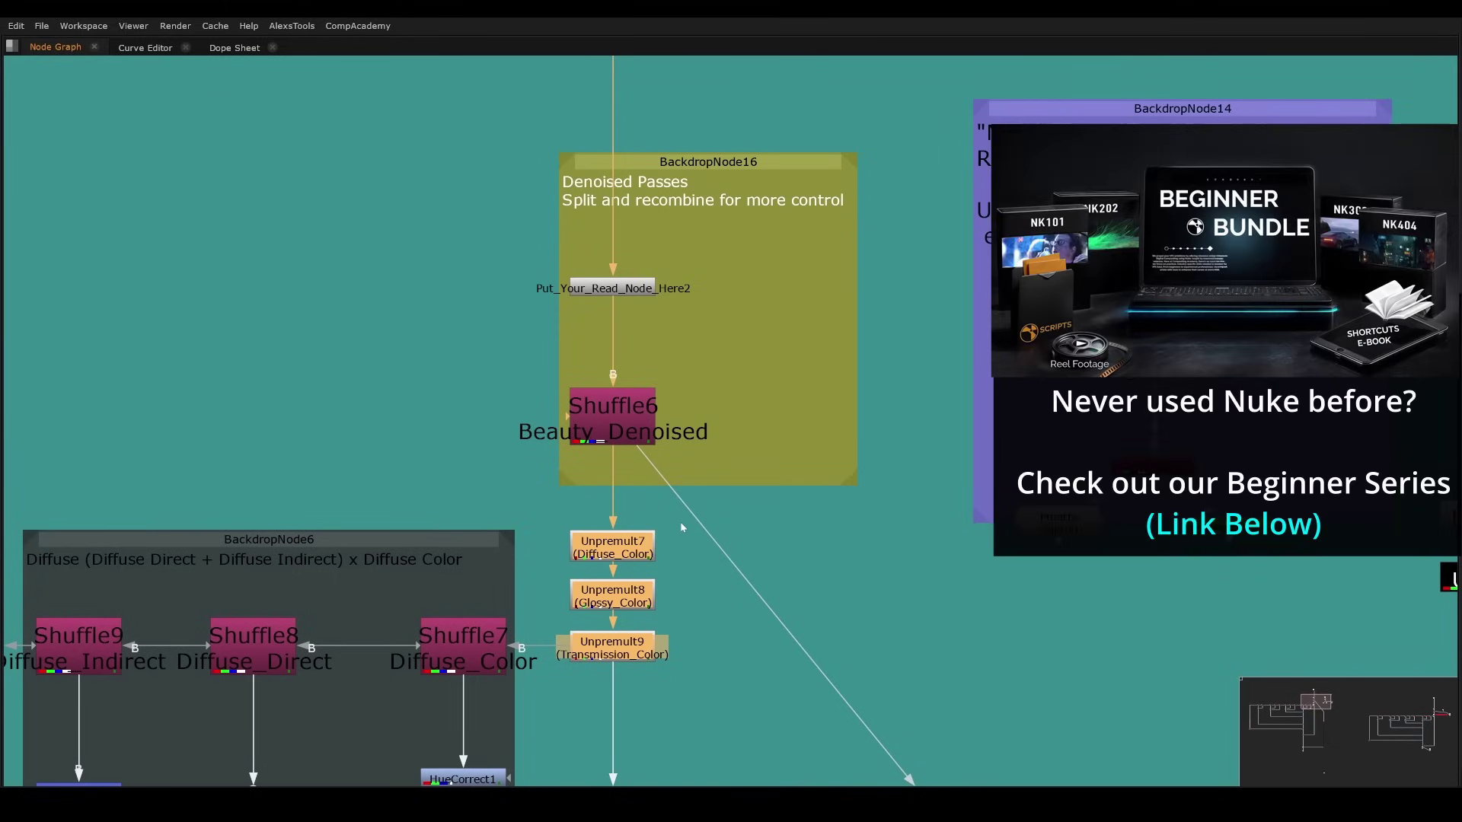
- Highlight the Diffuse group together with the Beauty_Denoised shuffle, and examine how the Unpremult nodes feed it
scroll(682, 482, "down", 3)
middle_click_drag(681, 483, 827, 382)
left_click_drag(927, 301, 255, 612)
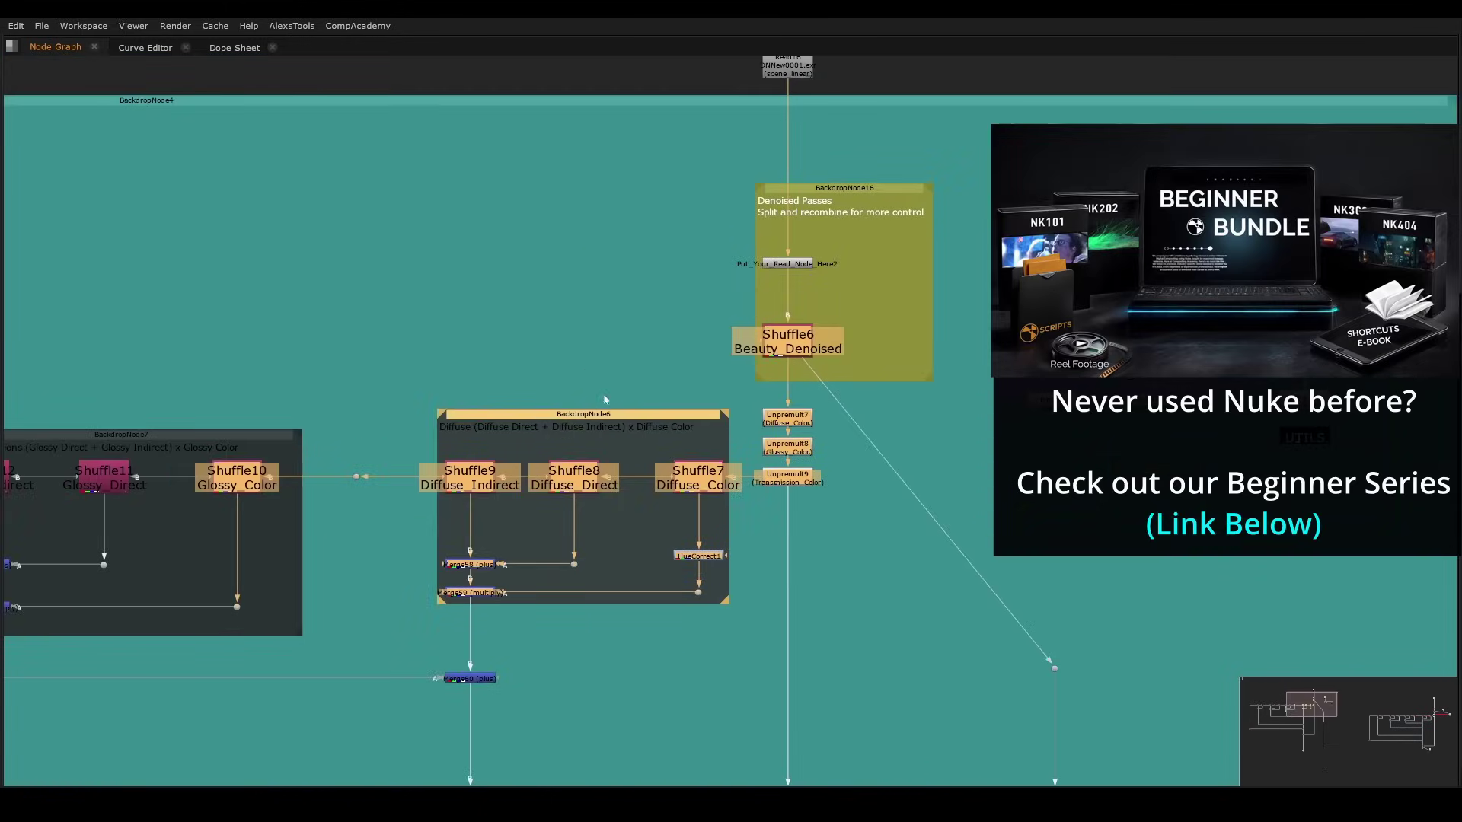
scroll(660, 473, "up", 3)
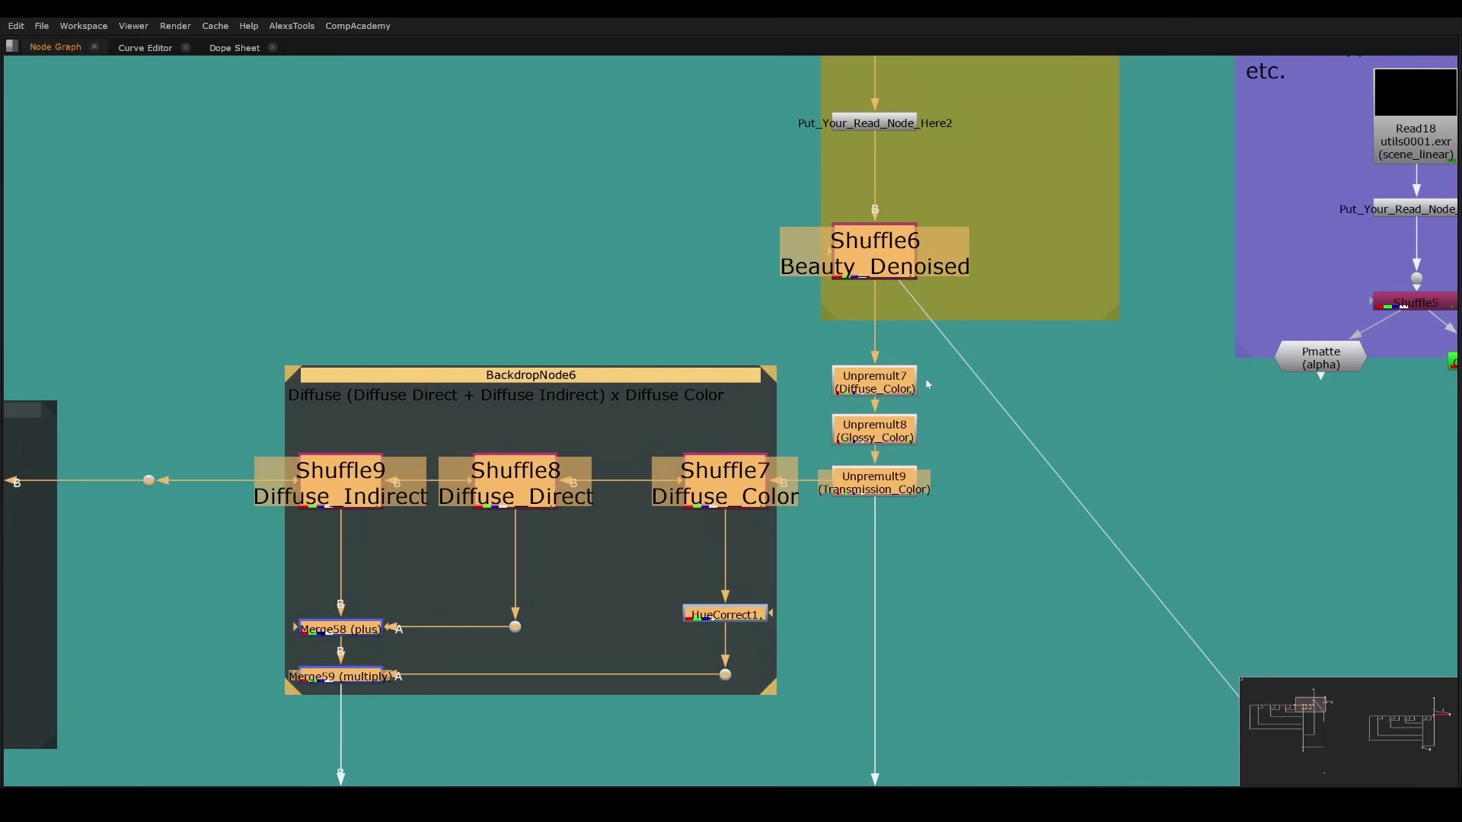
left_click_drag(1020, 308, 875, 509)
middle_click_drag(950, 499, 683, 656)
- Restore the viewer beside the node graph and select the Diffuse_Color, Glossy_Color and Transmission_Color Unpremult nodes one at a time
key("space")
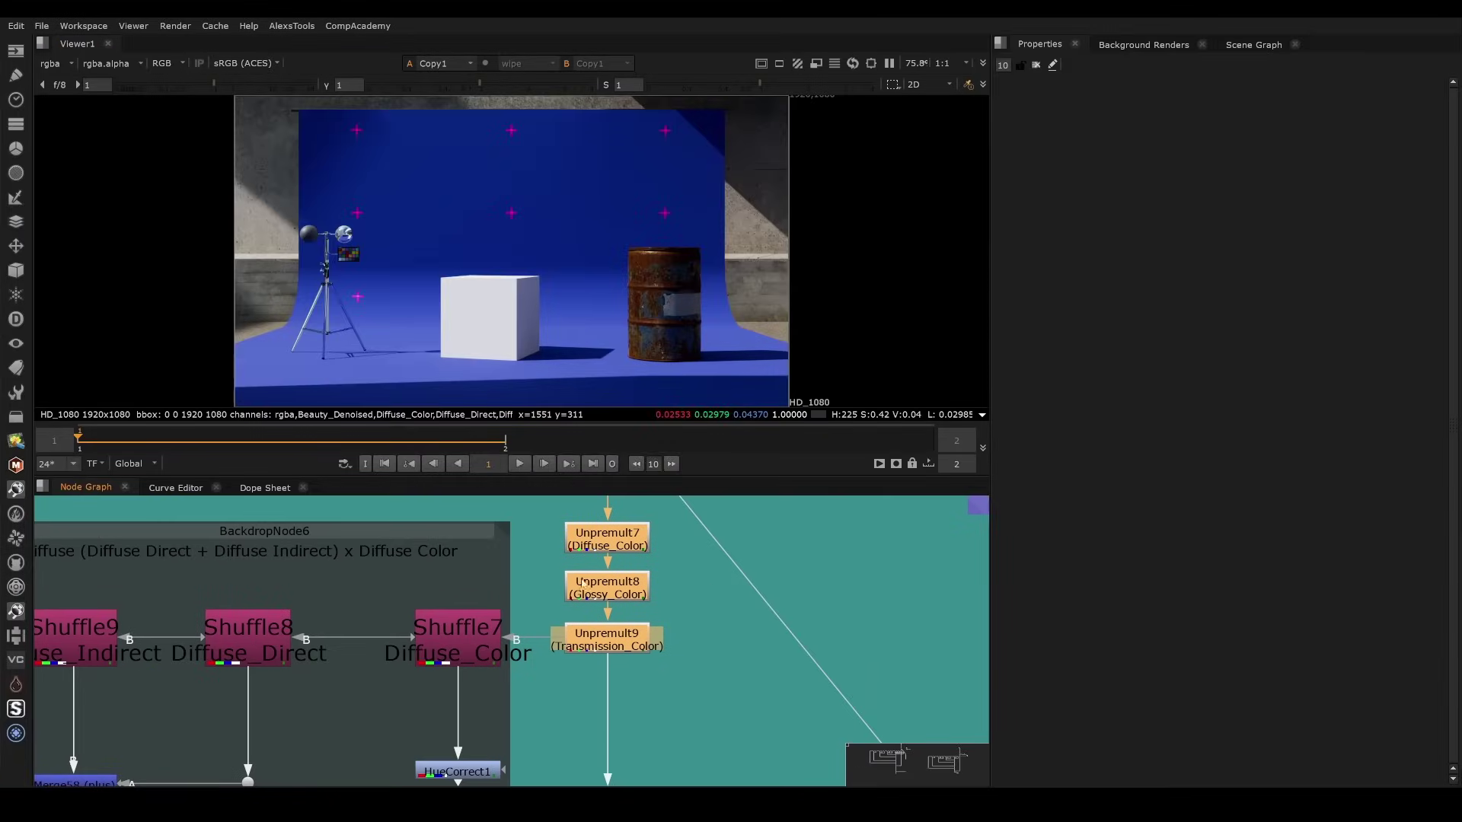
key("space")
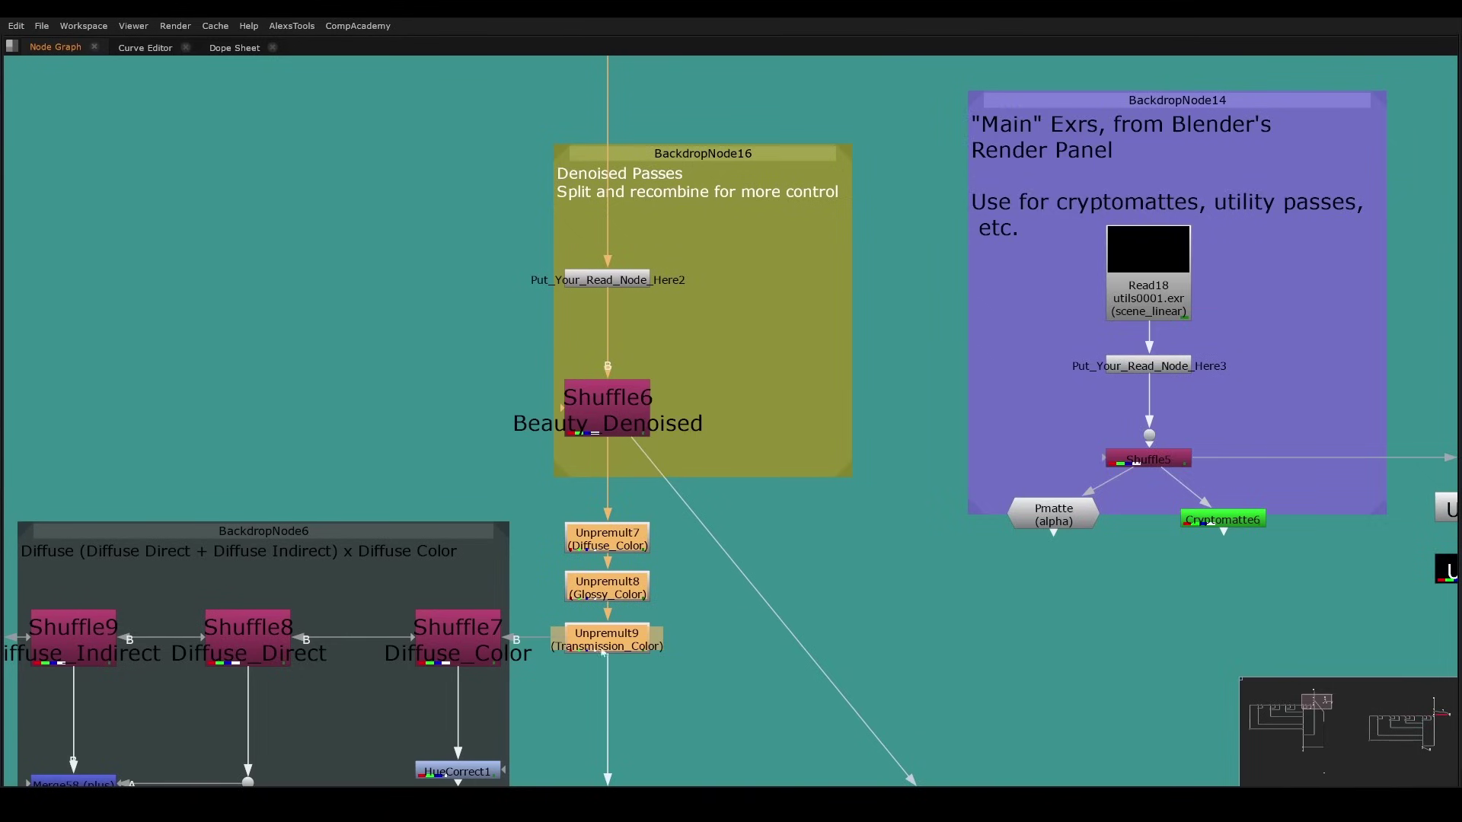
key("space")
left_click(631, 610)
left_click(631, 645)
left_click(632, 592)
left_click(633, 542)
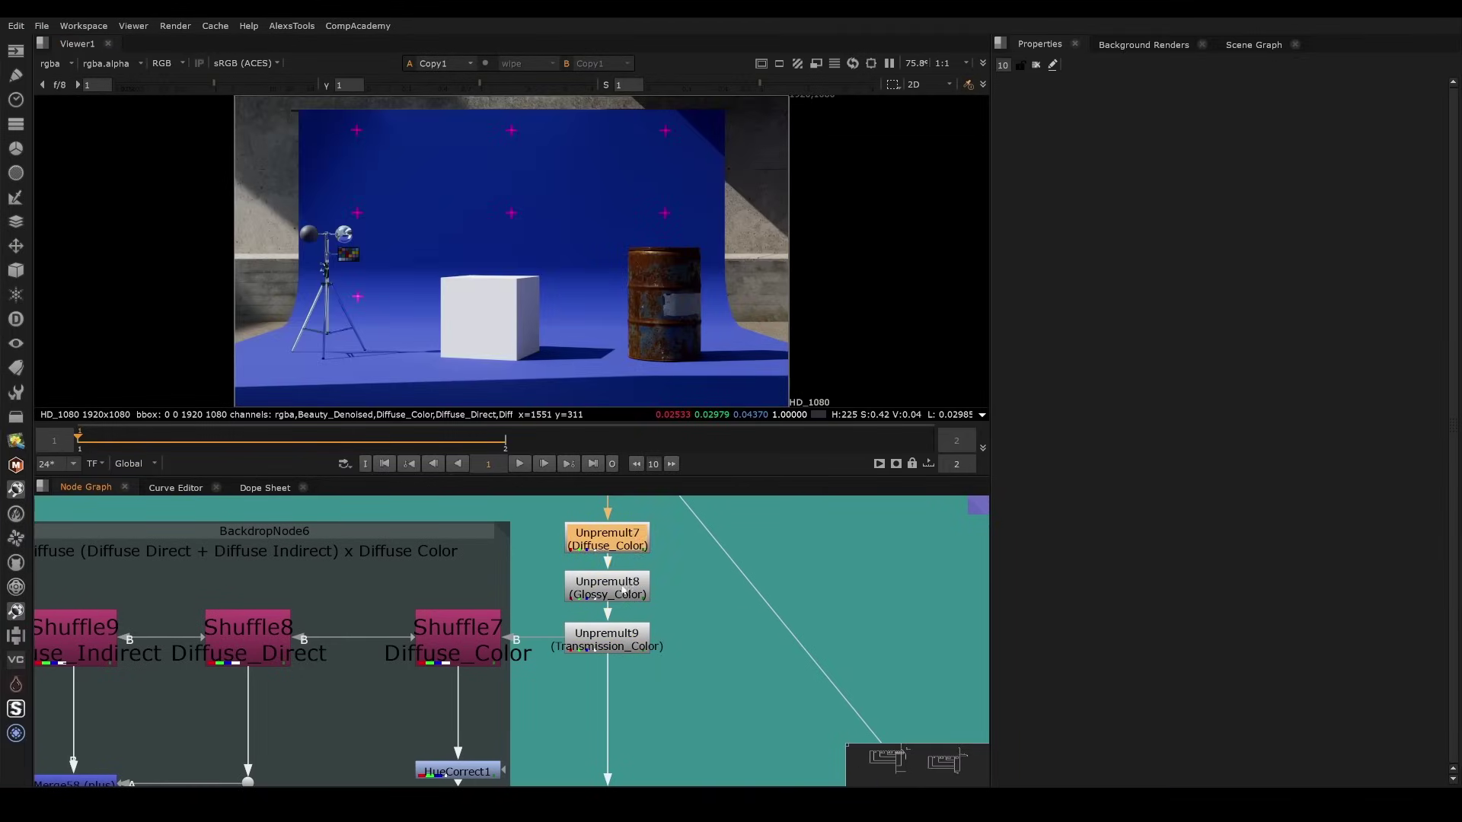
left_click(632, 592)
left_click(631, 650)
- Select the Diffuse_Color Shuffle node in the Diffuse group and bring the whole group into view
middle_click_drag(631, 654, 756, 649)
scroll(756, 649, "down", 2)
left_click(632, 648)
middle_click_drag(589, 705, 648, 686)
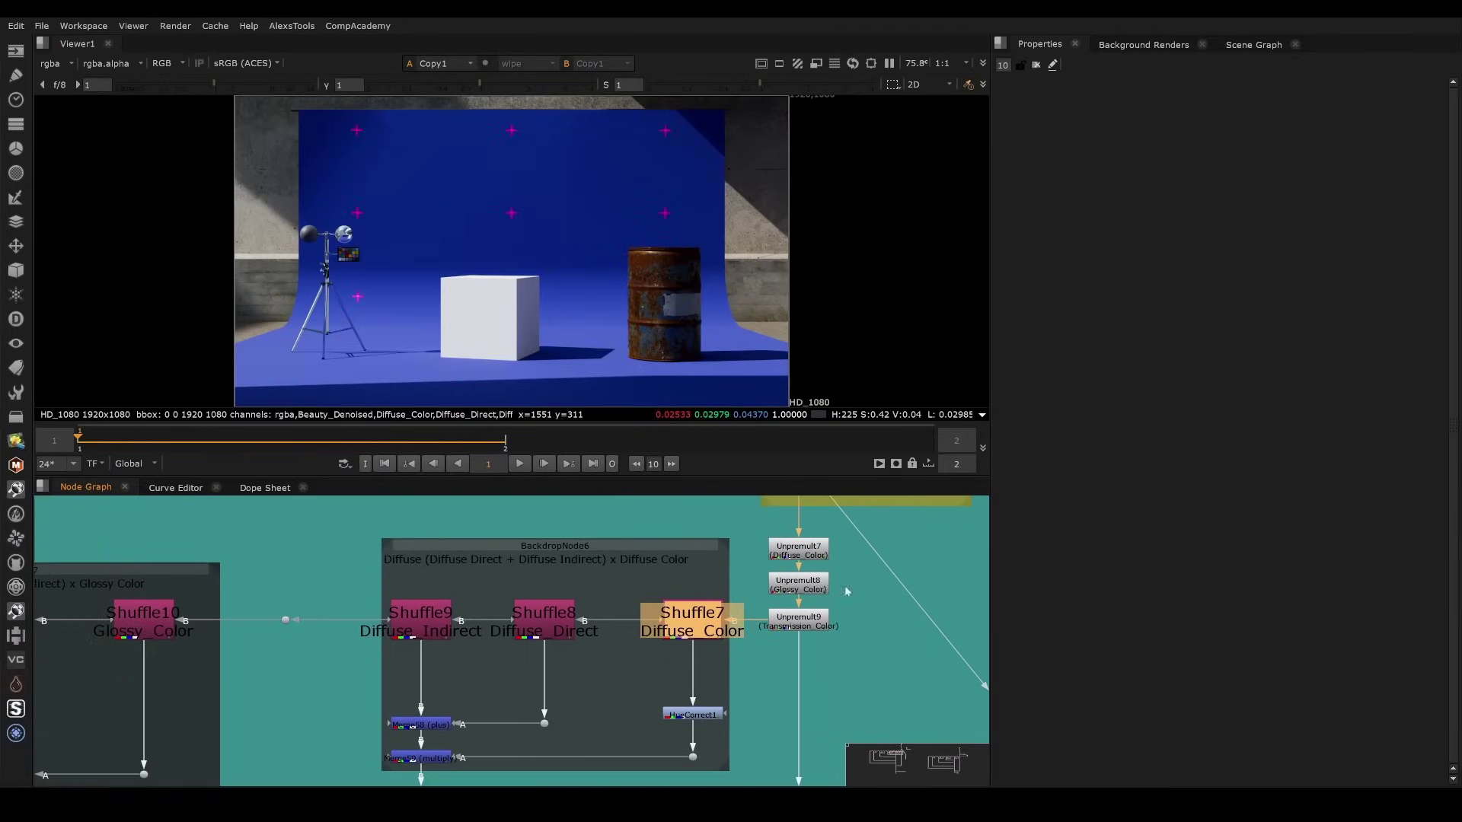
- View the Diffuse_Color pass, highlight the whole Diffuse group, and reselect its Diffuse_Color Shuffle node
key("1")
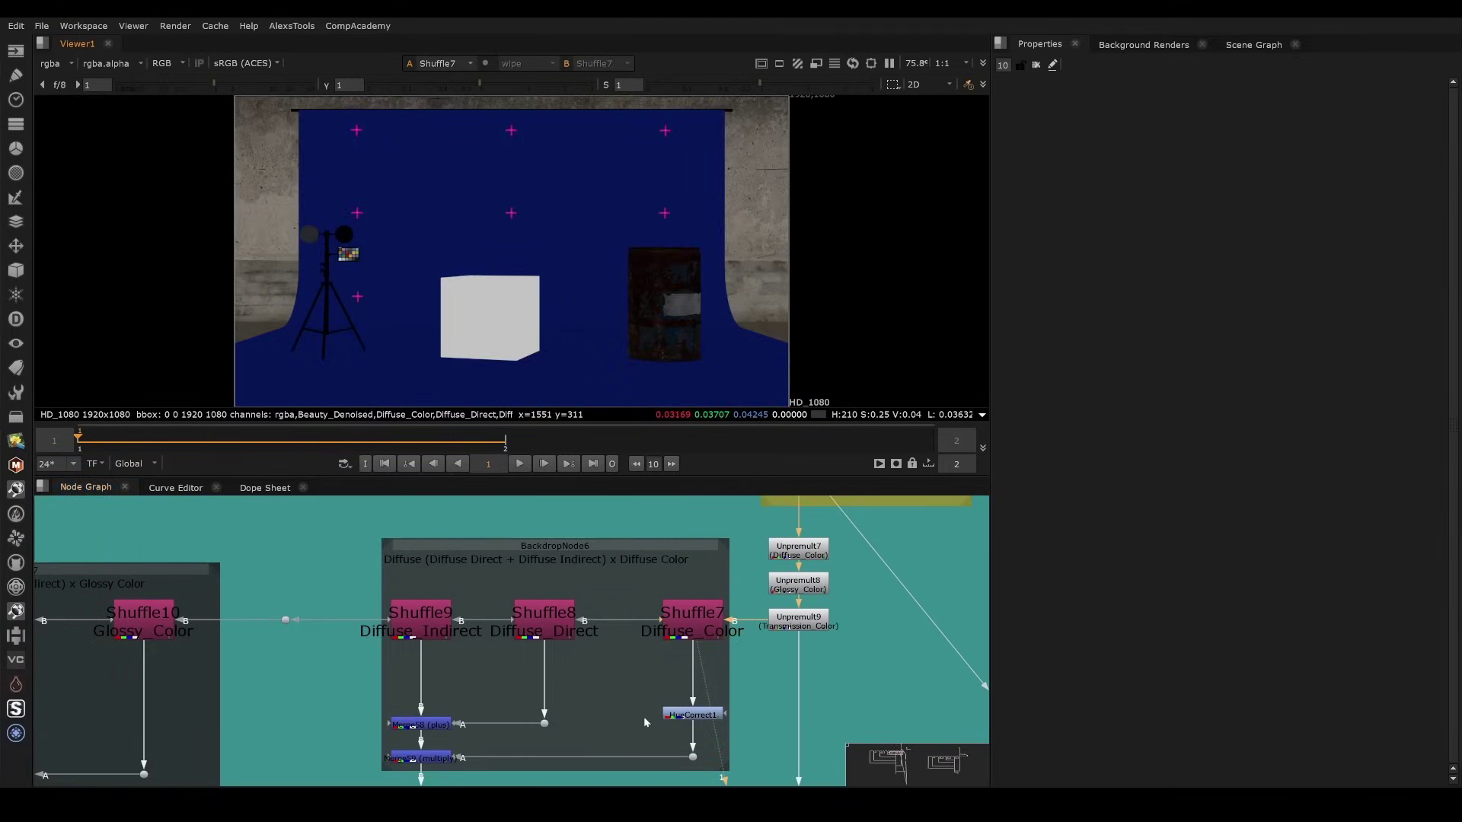
middle_click_drag(642, 716, 714, 689)
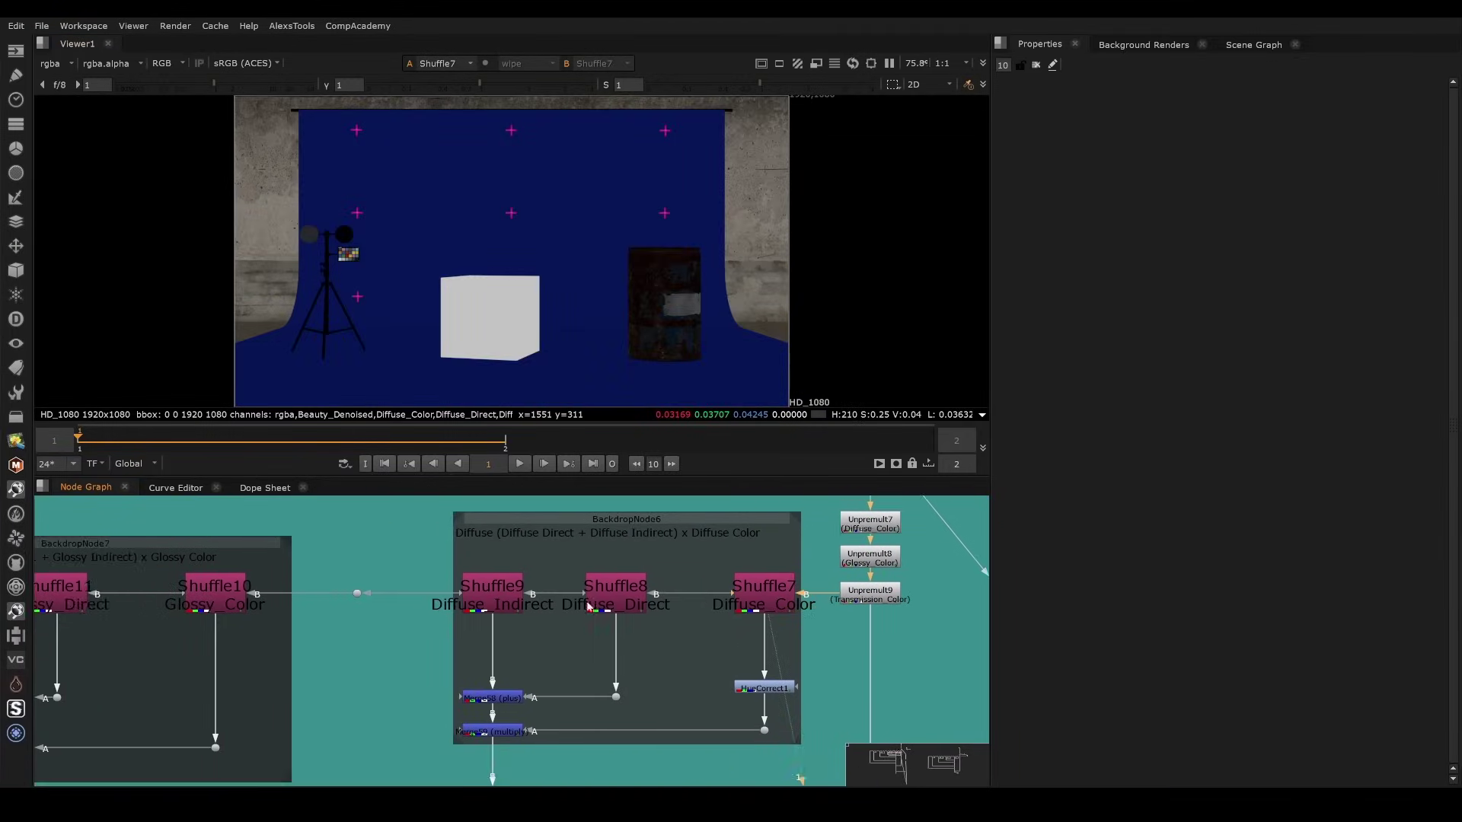
left_click(598, 607)
key("space")
scroll(646, 662, "up", 2)
left_click_drag(397, 310, 913, 724)
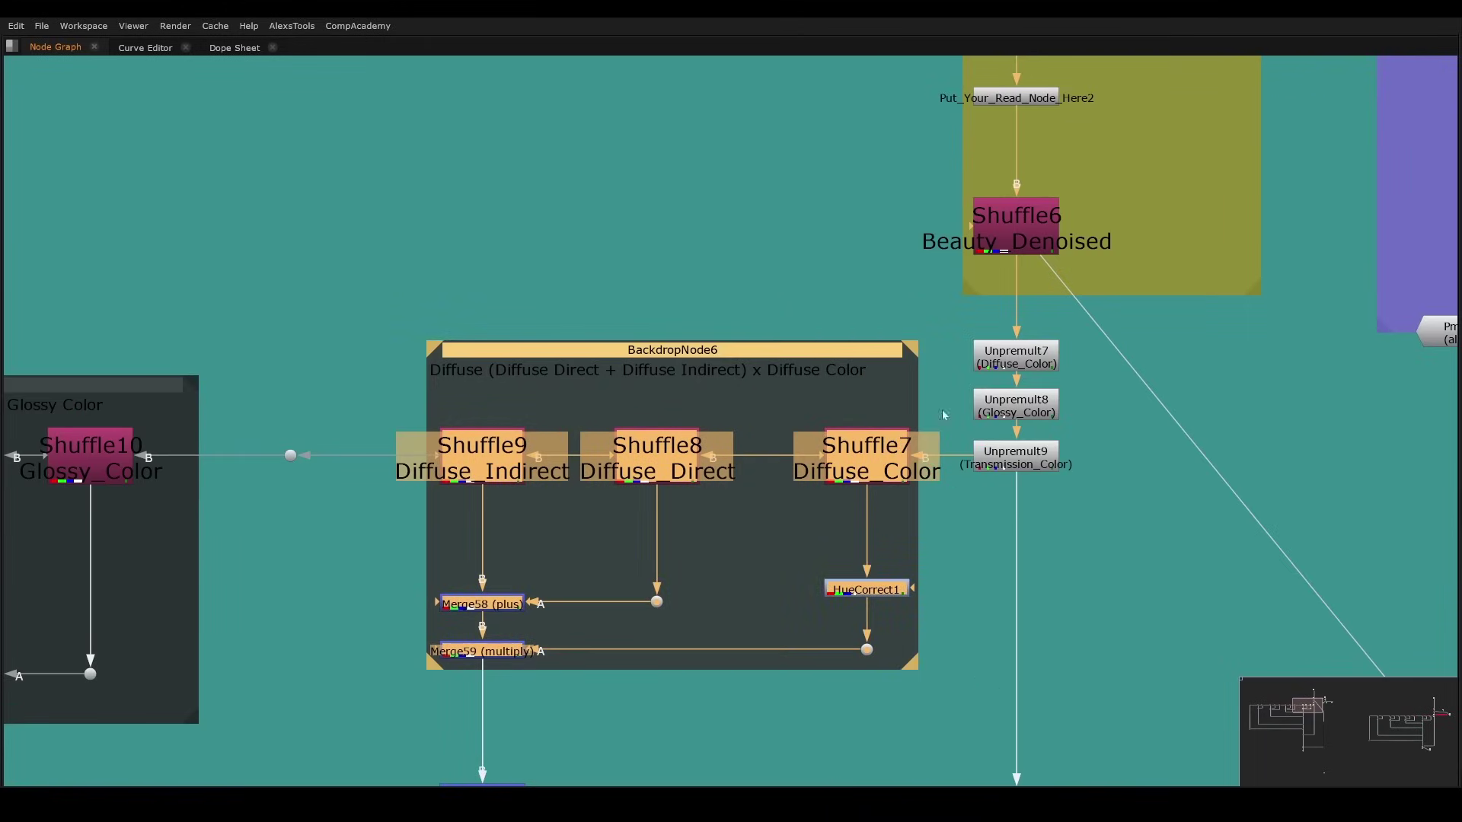
left_click(732, 504)
left_click(874, 449)
middle_click_drag(787, 503, 770, 614)
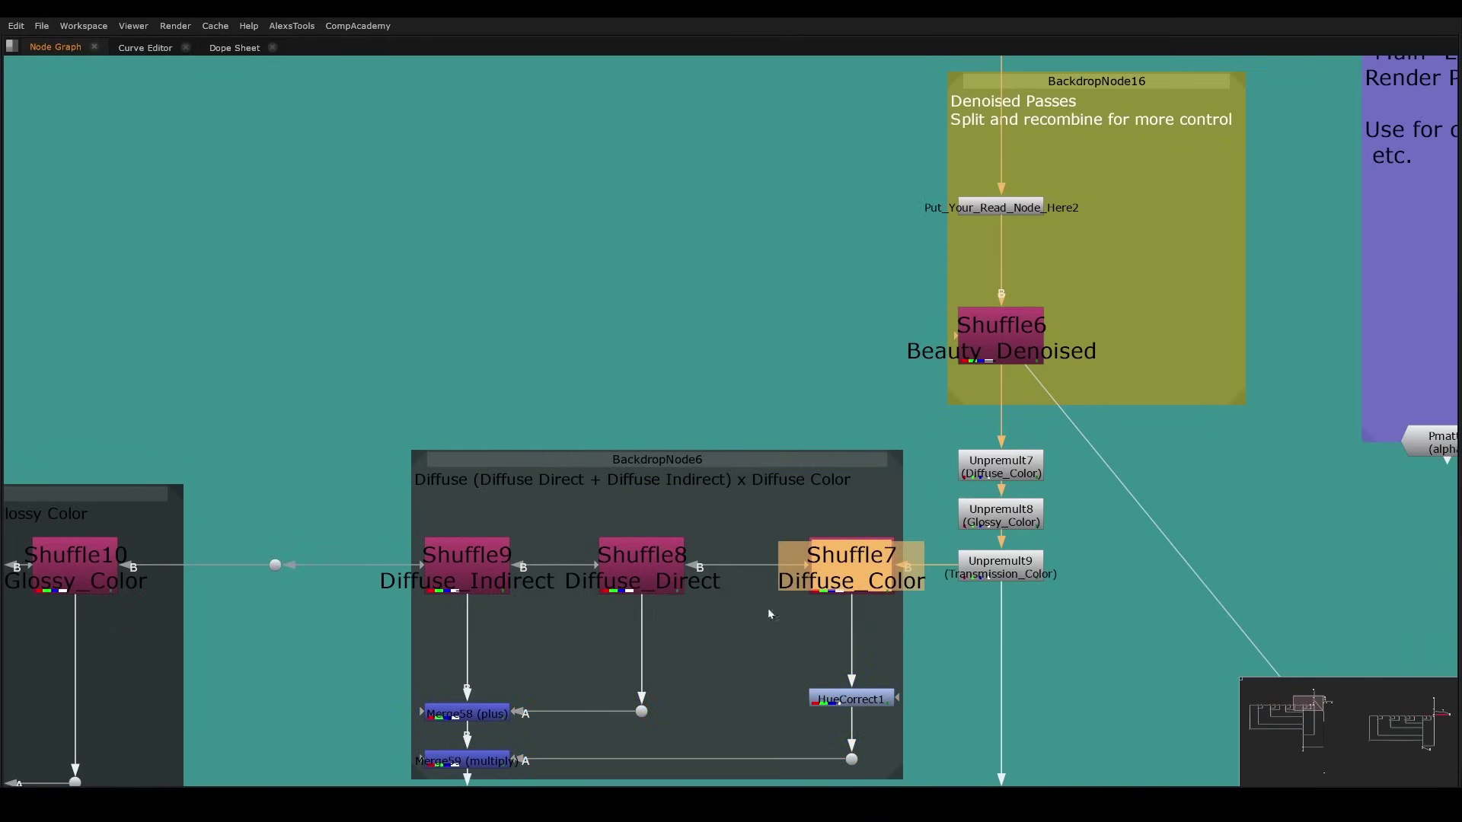
- Highlight the Glossy Reflections group and the Transmission group one after the other in the node graph
key("space")
scroll(609, 632, "down", 3)
key("space")
middle_click_drag(718, 476, 720, 556)
left_click(721, 557)
left_click_drag(749, 517, 365, 722)
middle_click_drag(341, 573, 717, 471)
scroll(718, 470, "up", 3)
left_click_drag(796, 408, 191, 727)
middle_click_drag(389, 669, 389, 650)
middle_click_drag(438, 579, 573, 513)
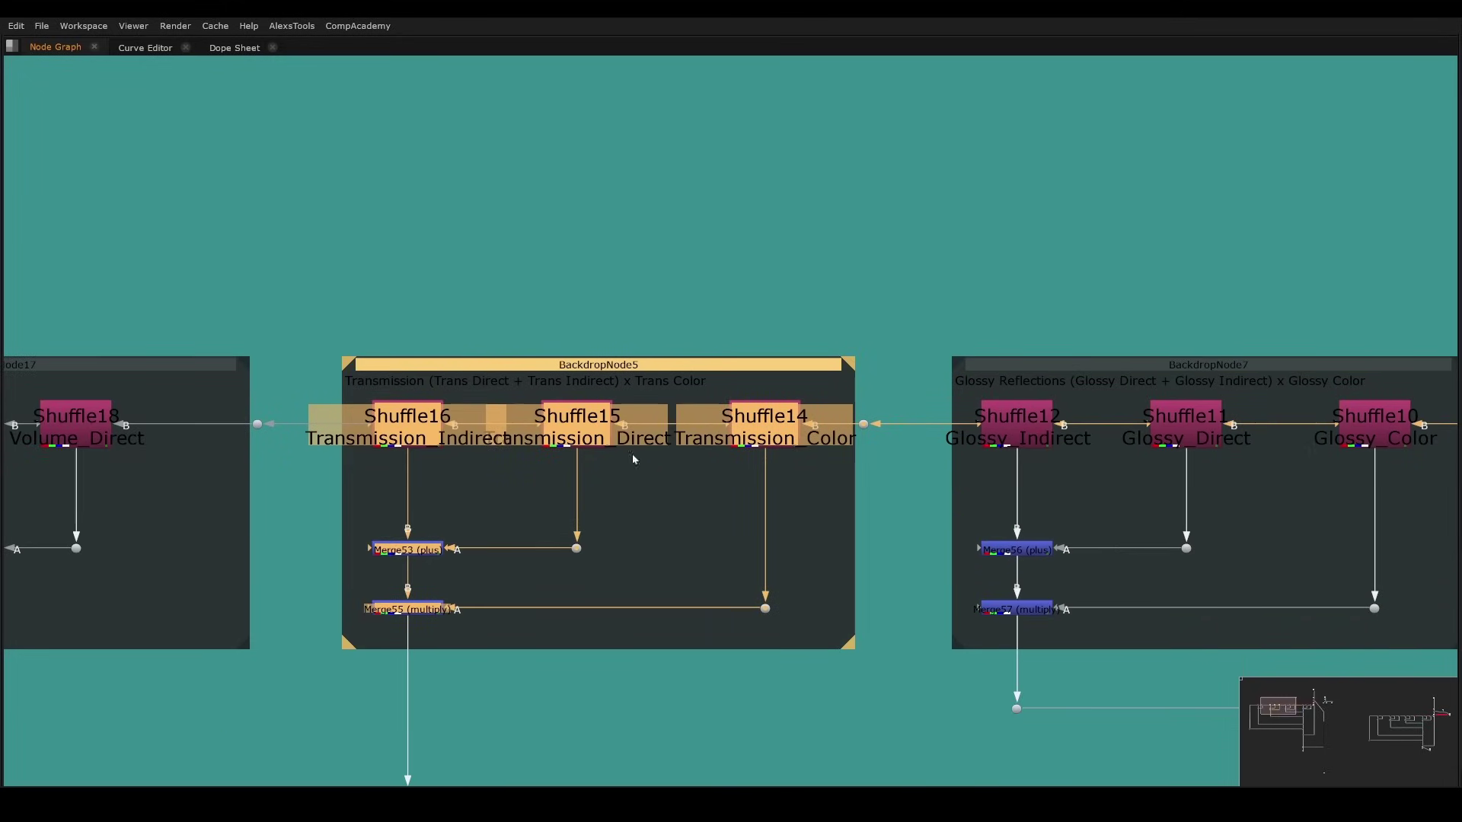
- Select the Volume_Direct Shuffle node and highlight the whole Volume Indirect, Volume Direct group
middle_click_drag(634, 459, 1166, 379)
left_click_drag(897, 163, 587, 398)
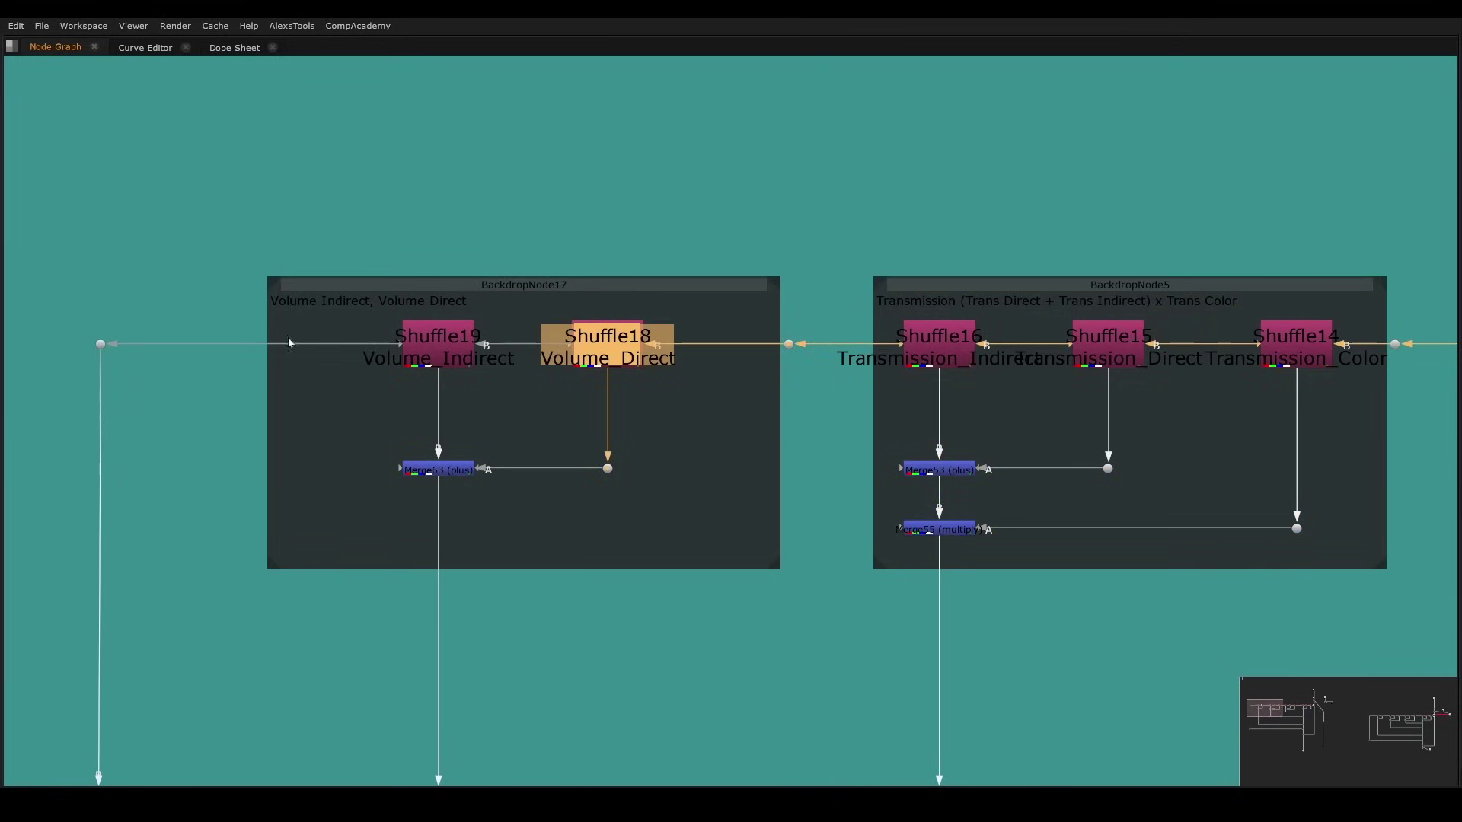
left_click_drag(211, 244, 913, 577)
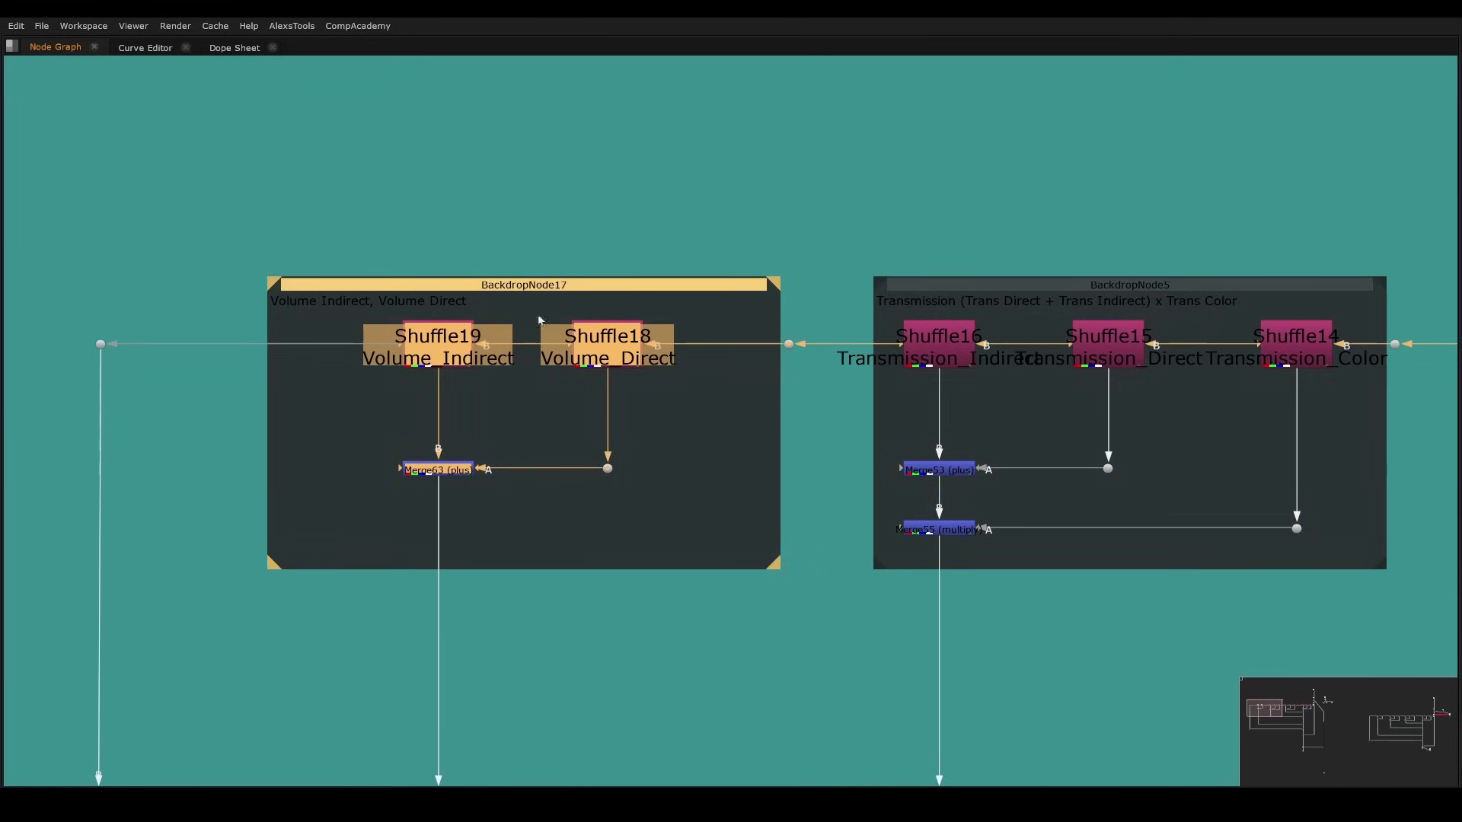
- Highlight the entire row of pass groups together and bring the Diffuse group back into focus
scroll(711, 440, "down", 4)
middle_click_drag(1165, 458, 544, 552)
left_click_drag(104, 403, 1274, 618)
scroll(854, 465, "up", 4)
left_click(857, 463)
middle_click_drag(982, 522, 663, 554)
- Restore the viewer and display the output of the Diffuse group's multiply merge, enlarged on the scene
key("space")
middle_click_drag(718, 740, 689, 543)
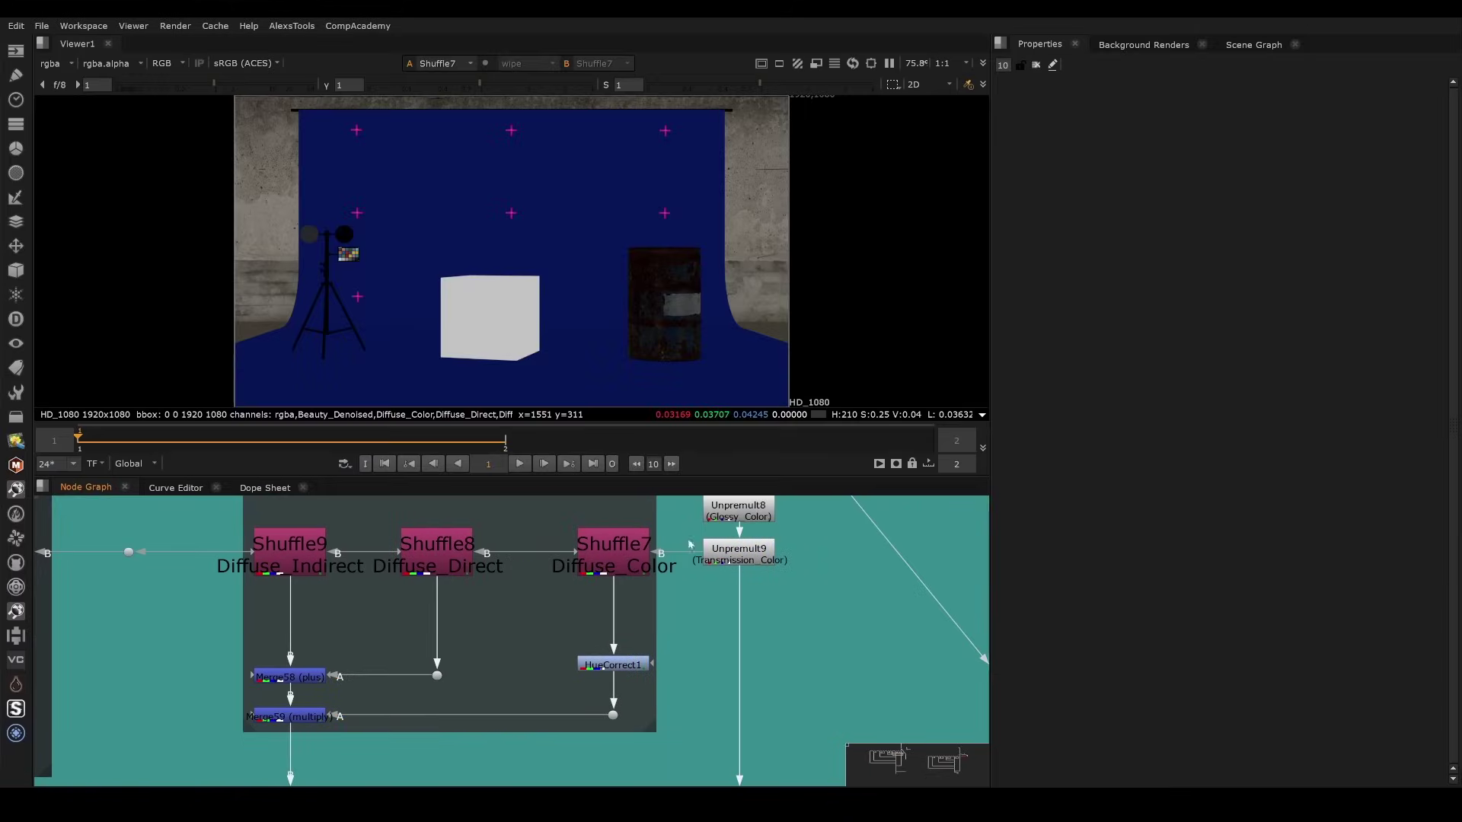
left_click(620, 575)
left_click(655, 774)
scroll(687, 299, "up", 3)
left_click(306, 718)
key("1")
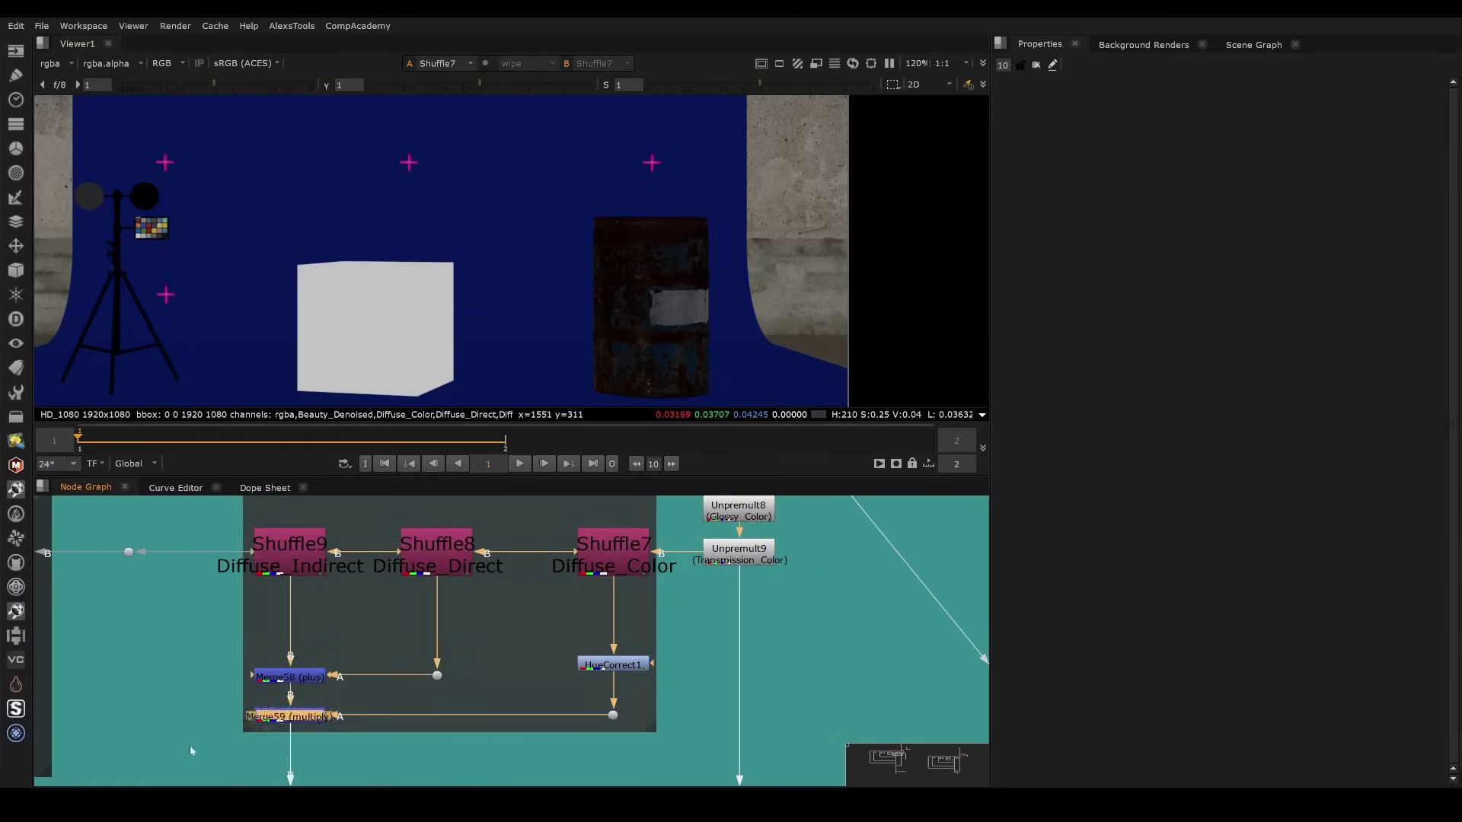
left_click(192, 750)
- View the Diffuse_Color Shuffle in an enlarged viewer and examine the flat colours of the barrel and cube
scroll(623, 591, "up", 2)
left_click(606, 593)
scroll(685, 620, "up", 2)
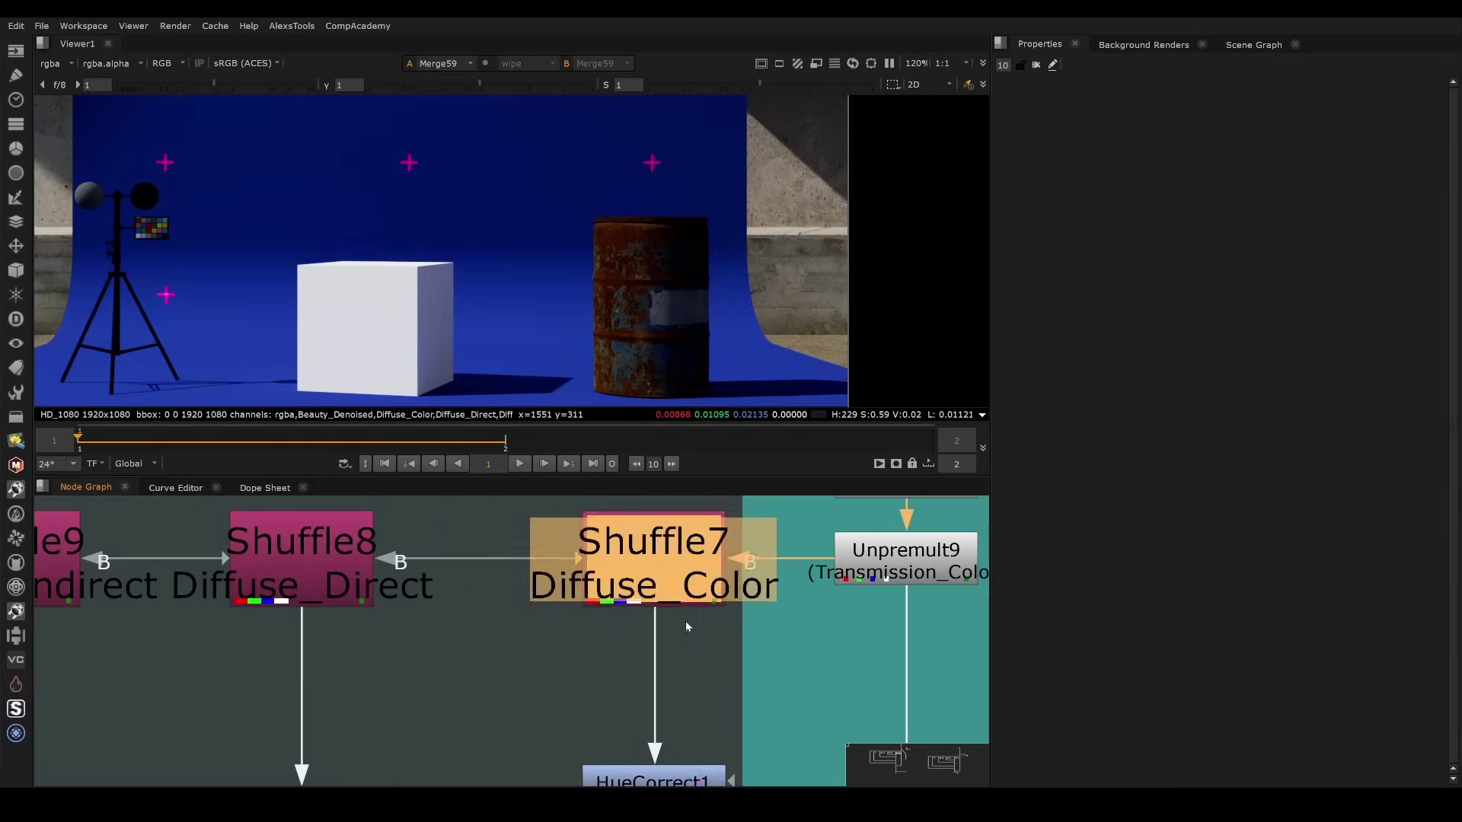
key("1")
key("space")
scroll(772, 378, "up", 1)
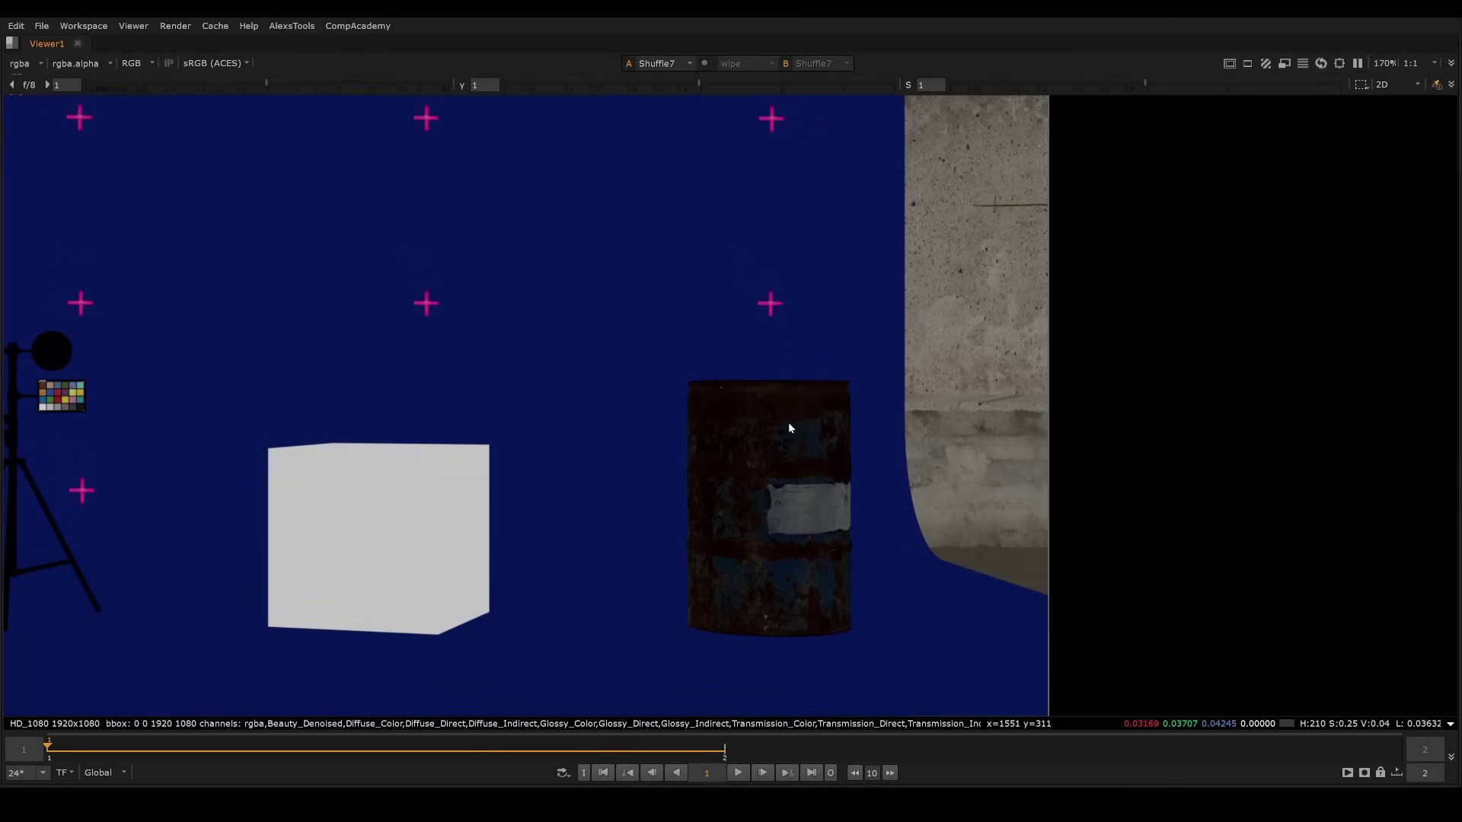
key("space")
scroll(518, 610, "down", 2)
- View the Diffuse_Direct and Diffuse_Indirect passes in turn, and go back to the Diffuse_Color pass
left_click(575, 569)
key("1")
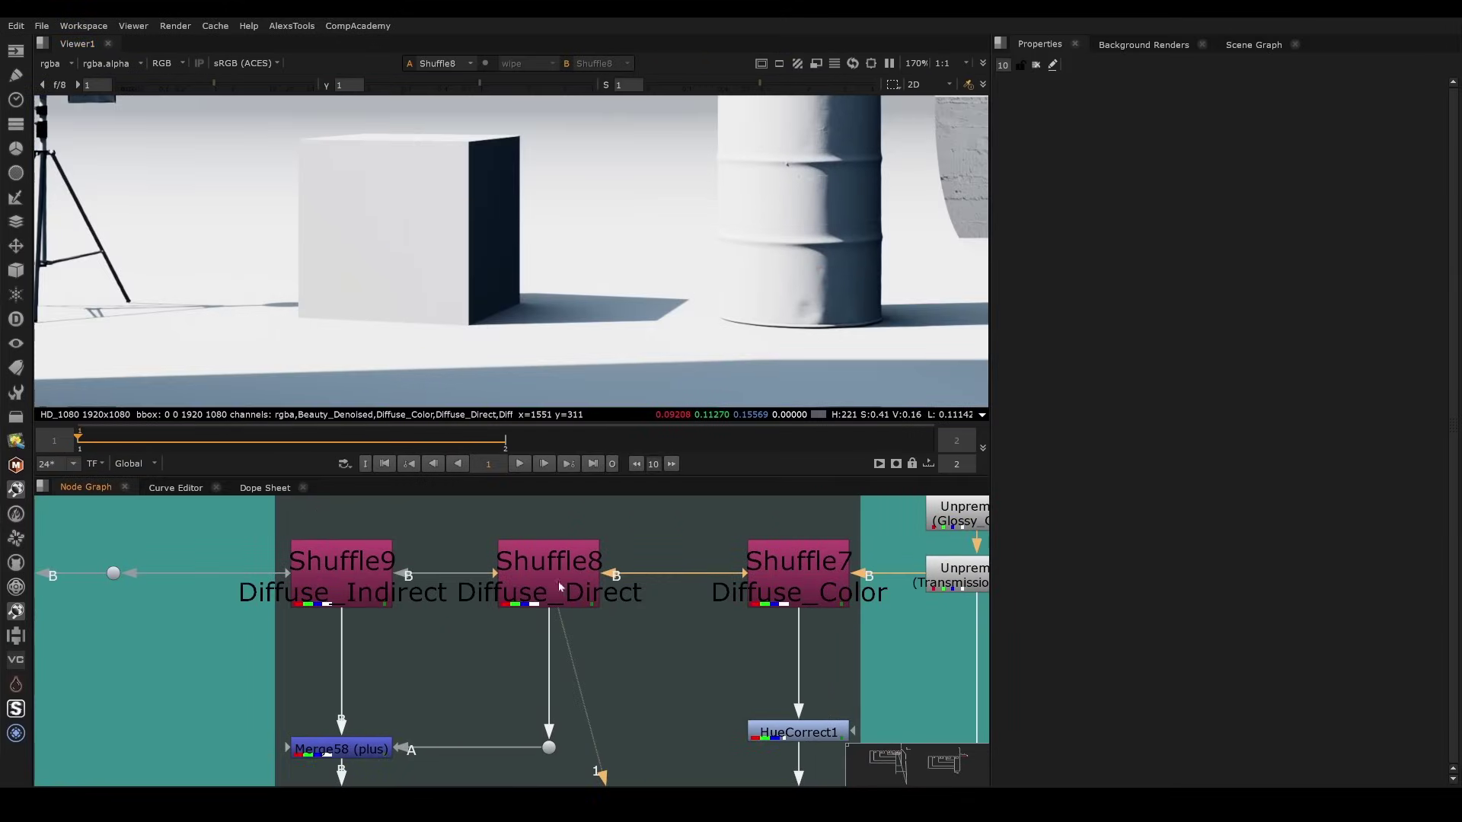
scroll(683, 348, "down", 2)
left_click(370, 585)
key("1")
middle_click_drag(747, 293, 616, 304)
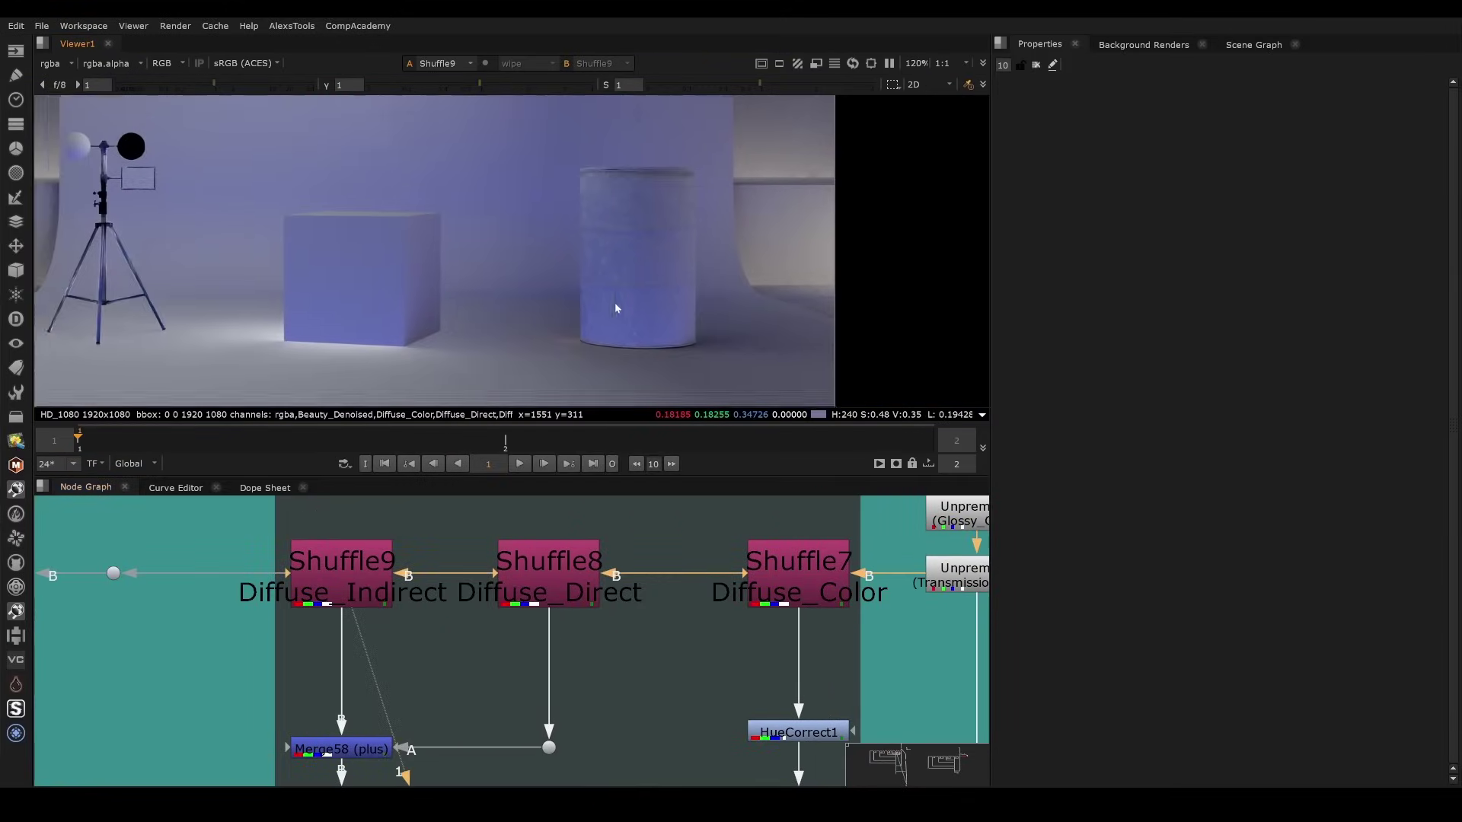
key("Down")
key("Down")
- Open the properties of the HueCorrect node below the Diffuse_Color Shuffle
middle_click_drag(734, 609, 551, 529)
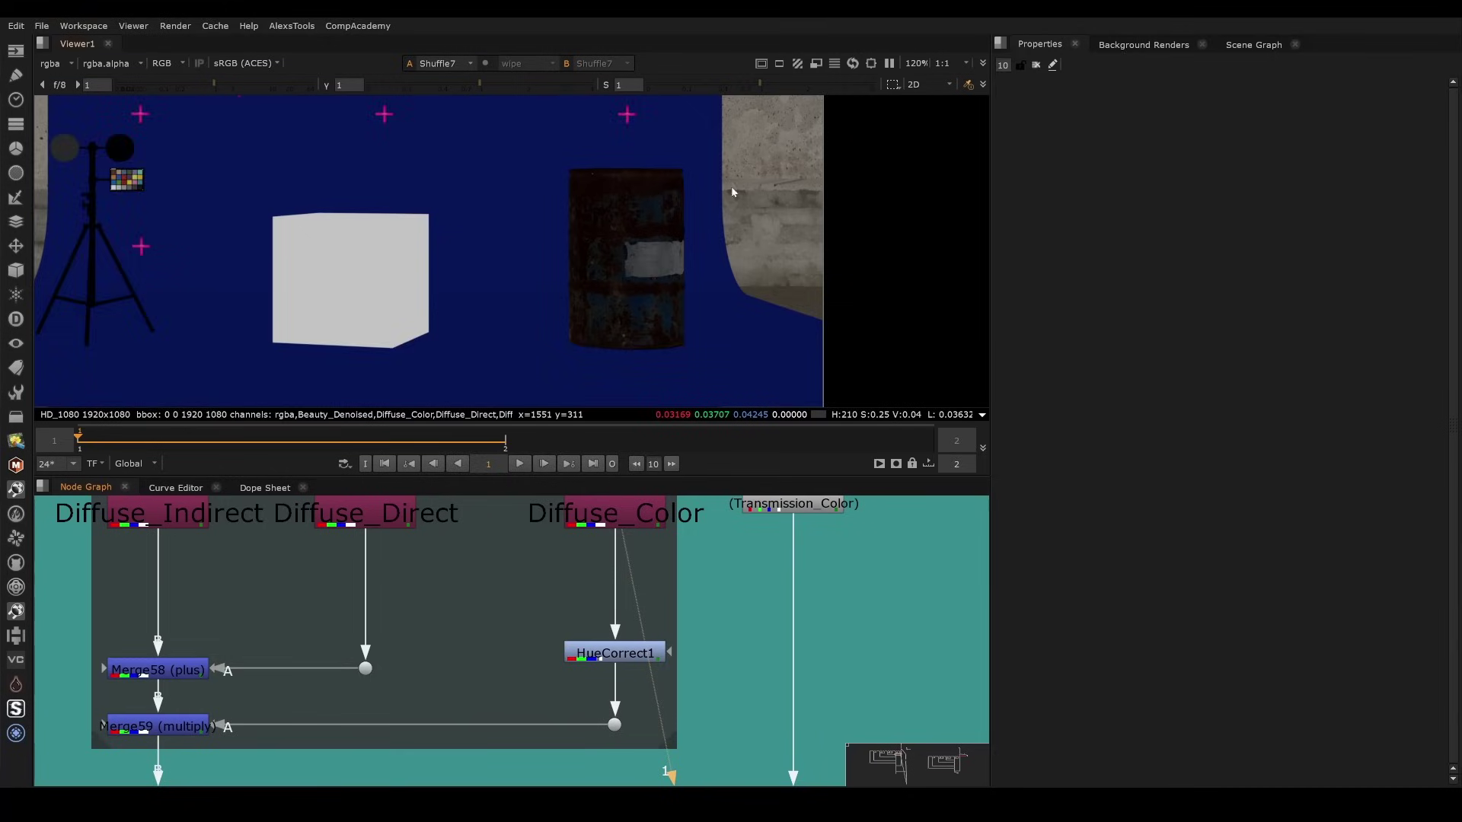
scroll(731, 187, "up", 2)
middle_click_drag(699, 623, 609, 646)
left_click(526, 676)
key("1")
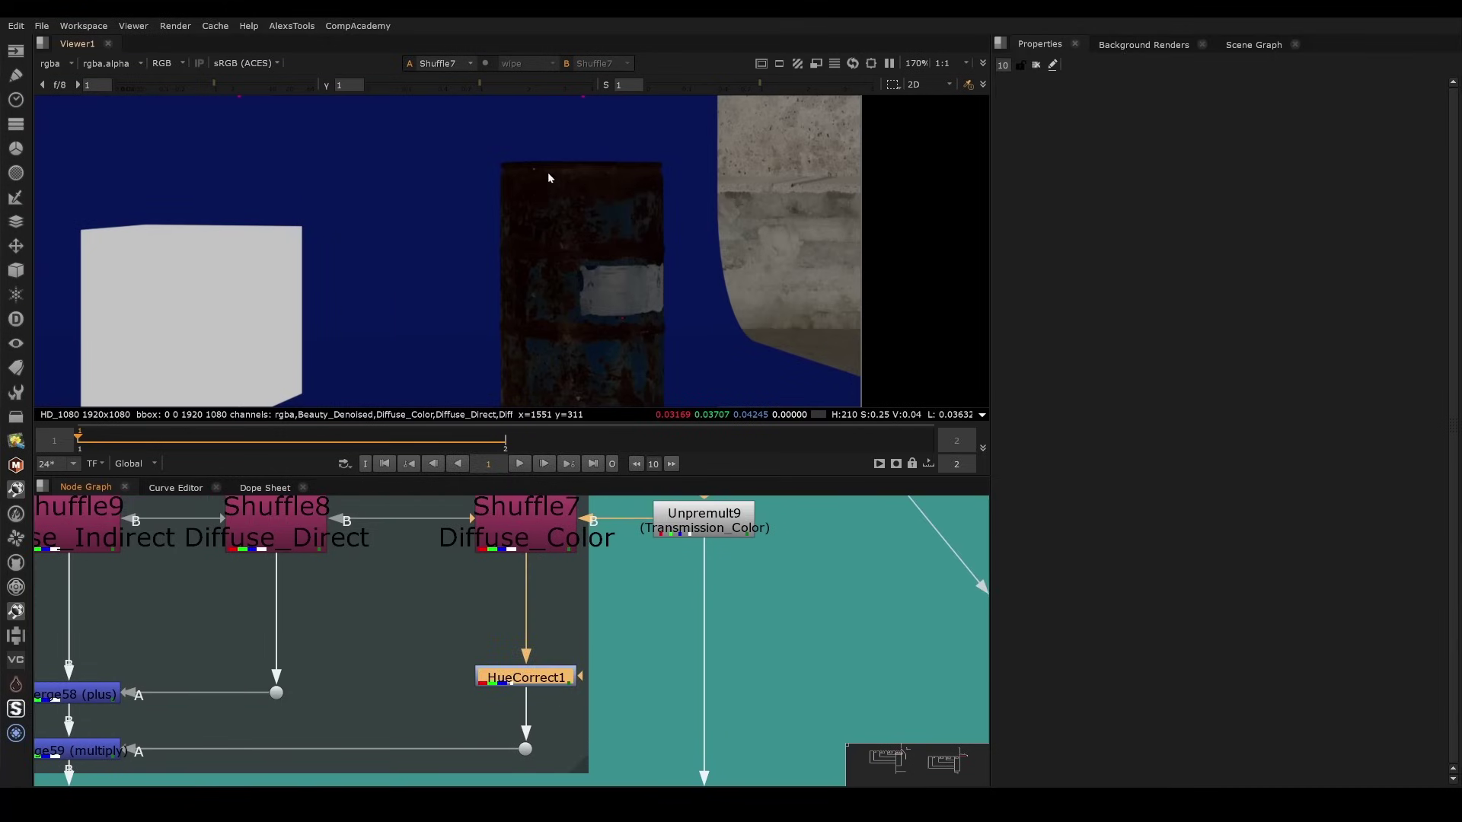
scroll(549, 178, "up", 3)
double_click(551, 677)
- Sample a rusty area of the barrel in the viewer and inspect the HueCorrect red and sat curves
scroll(575, 195, "up", 3)
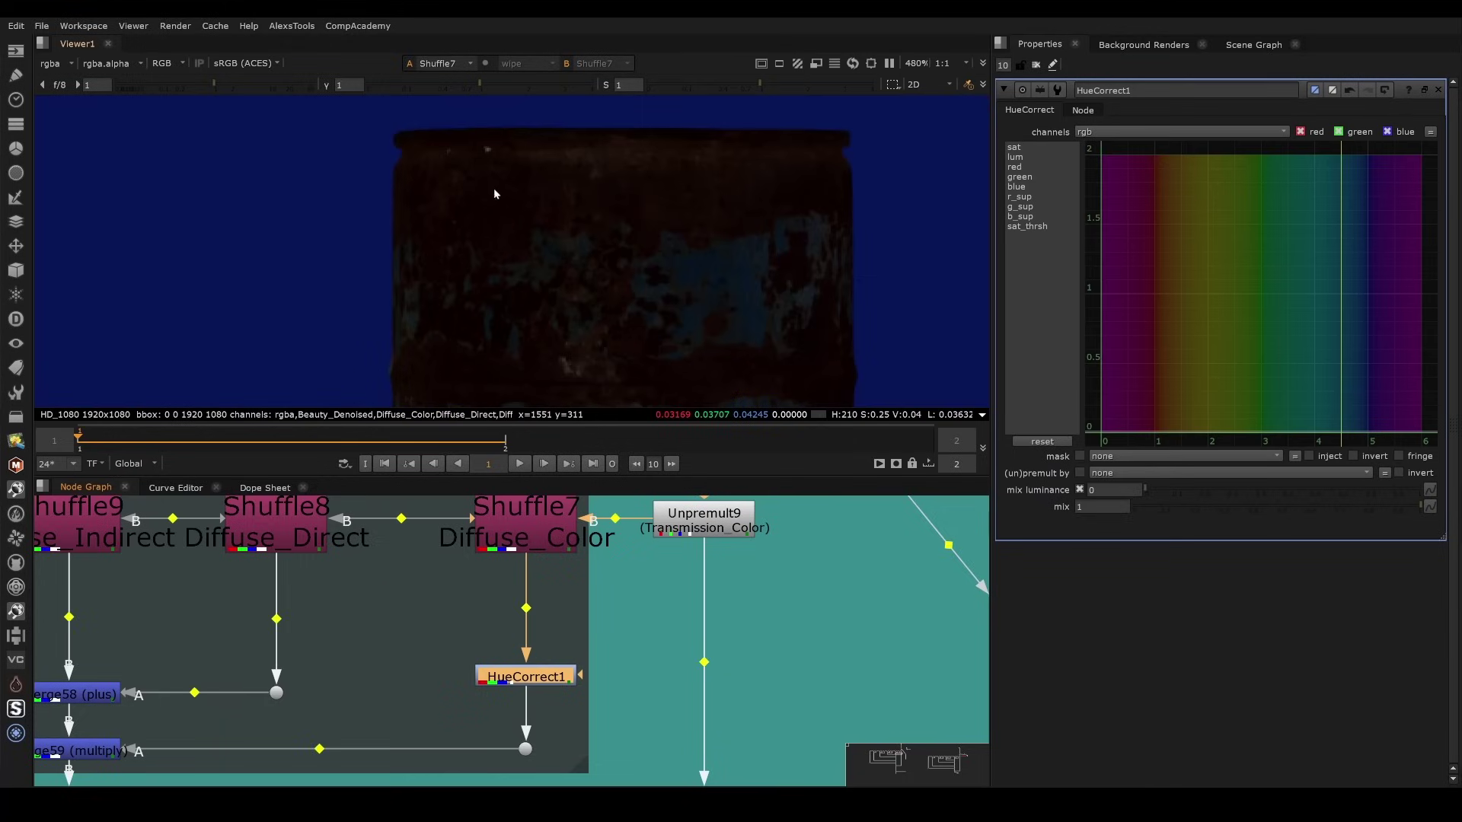
left_click_drag(492, 190, 538, 211, "ctrl+shift")
left_click(1045, 167)
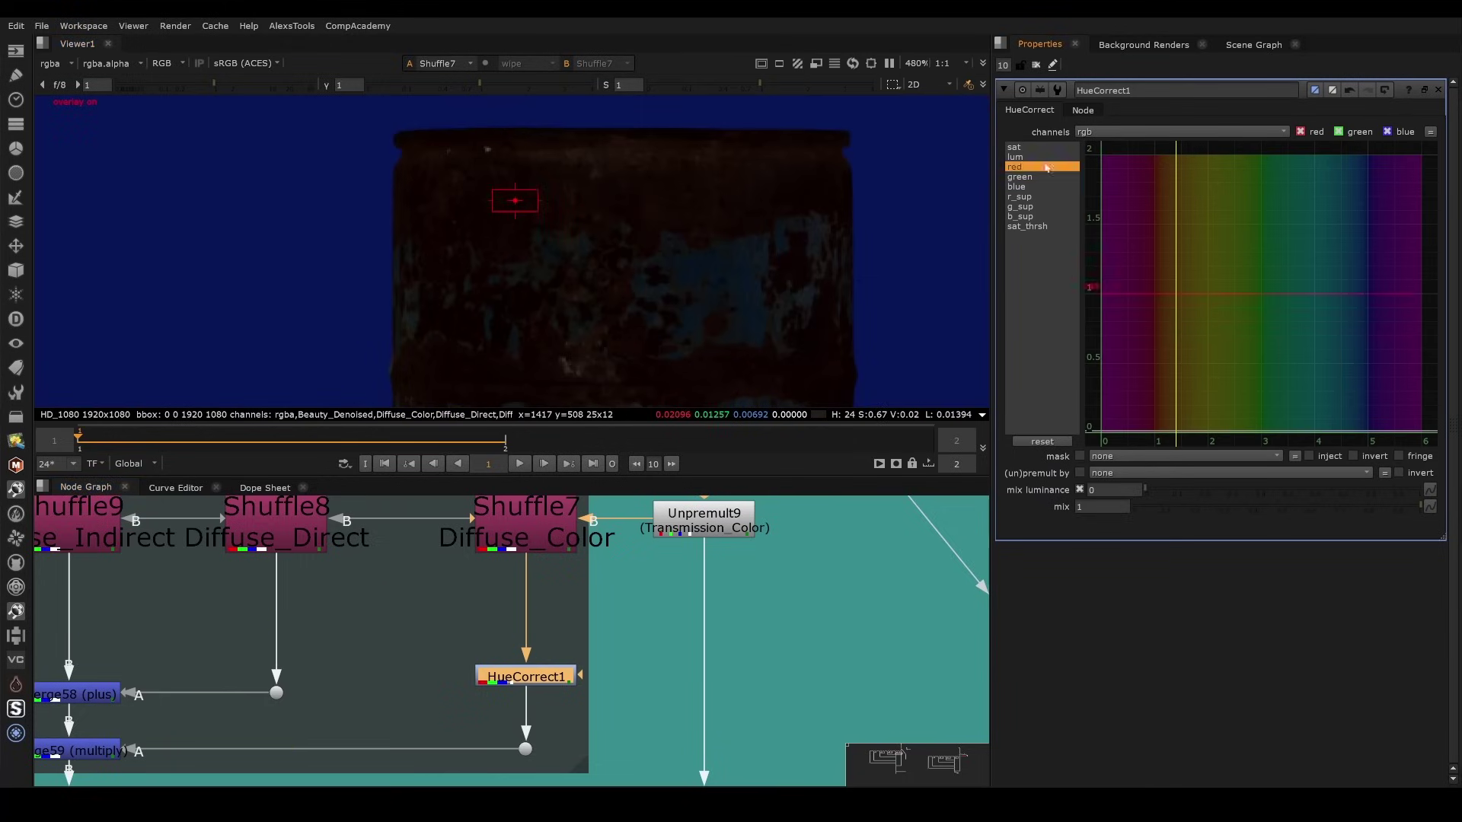
left_click(1040, 148)
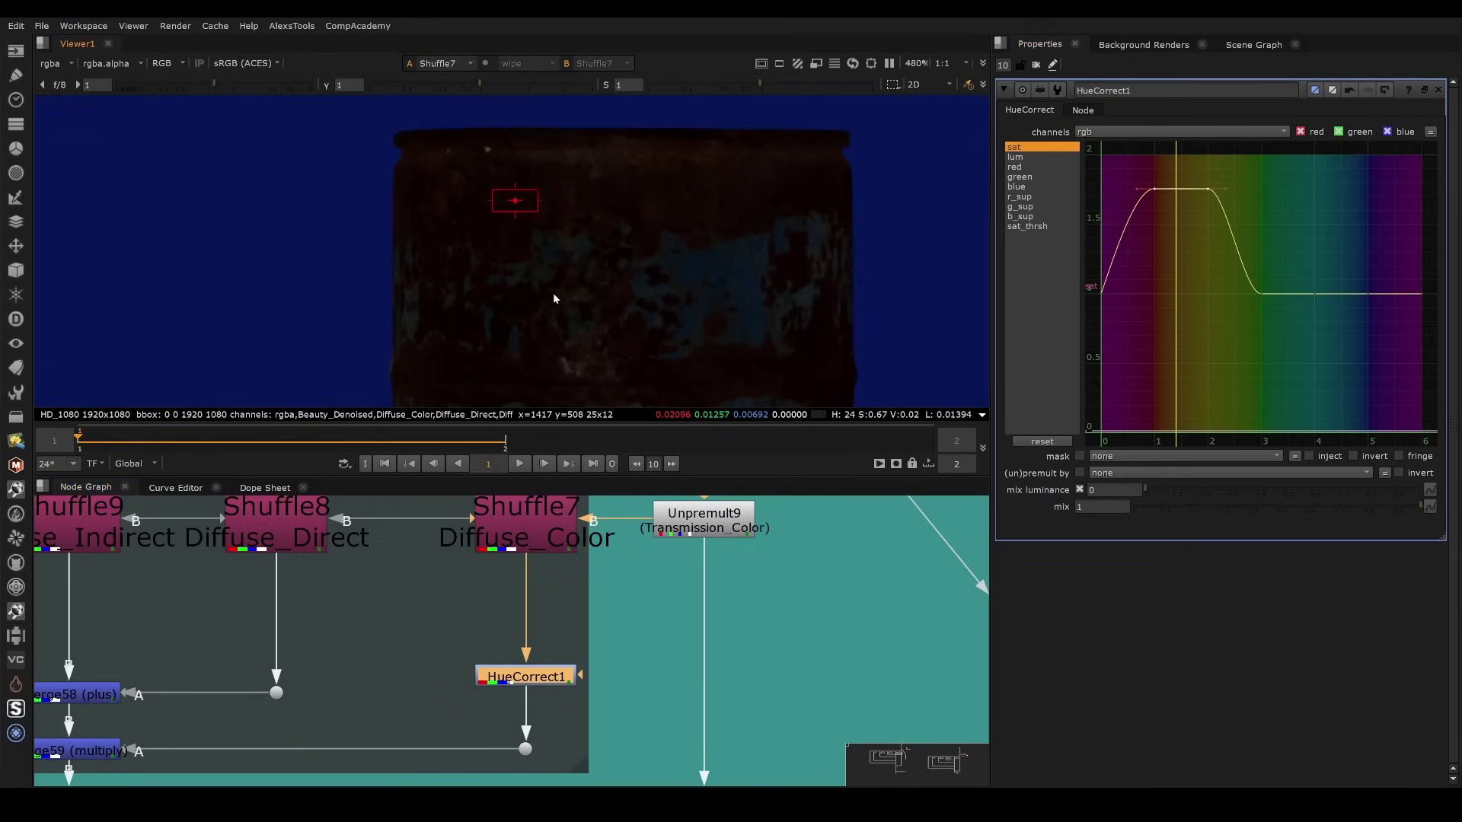
- View the HueCorrect output, followed by the output of the Diffuse group's multiply merge
left_click(554, 682)
key("1")
middle_click_drag(173, 746, 510, 615)
left_click(423, 620)
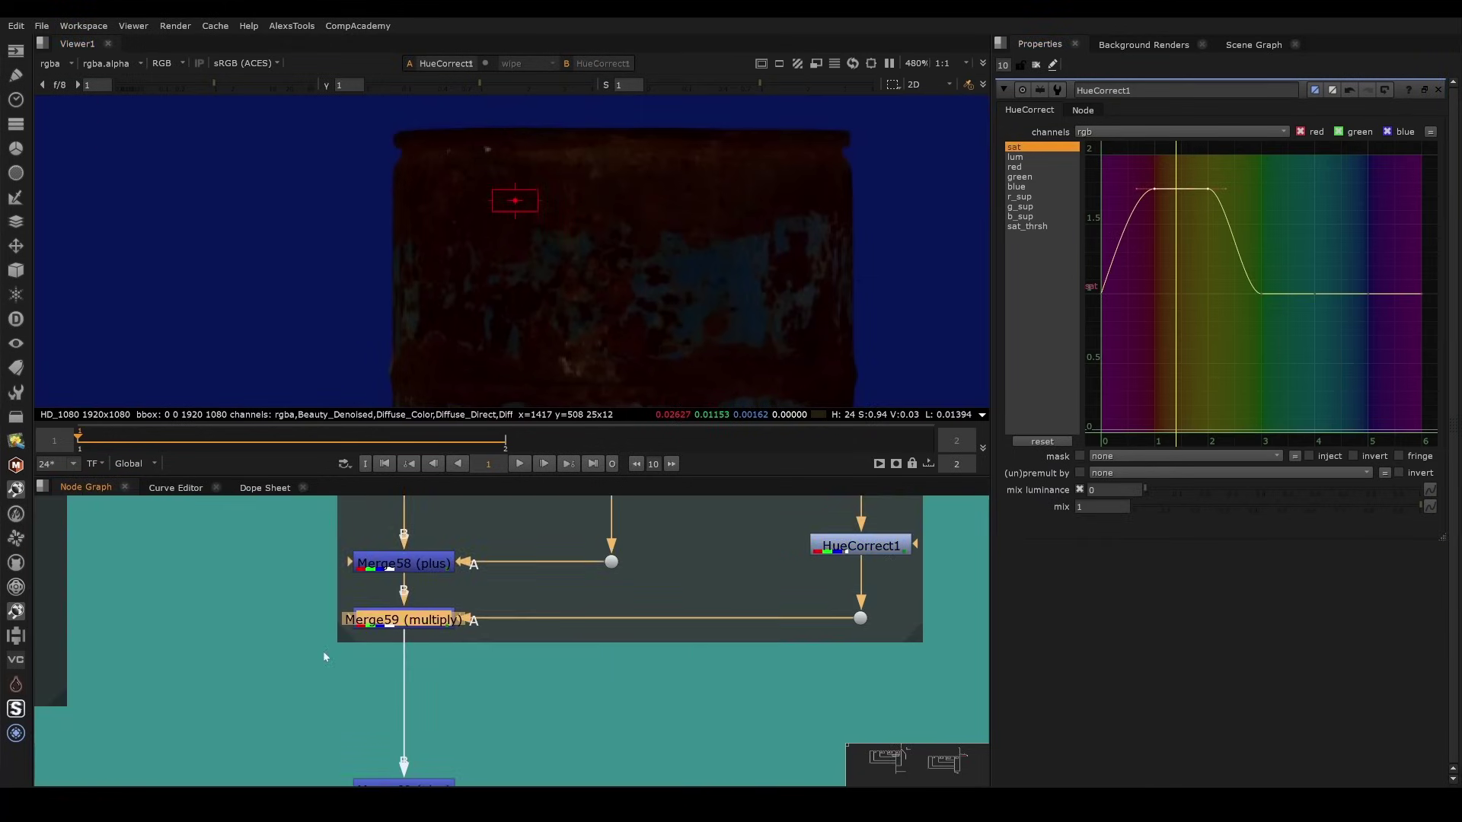
key("1")
left_click(323, 656)
- Compare the diffuse result with the HueCorrect node disabled and enabled, on the barrel and across the full frame
left_click(897, 539)
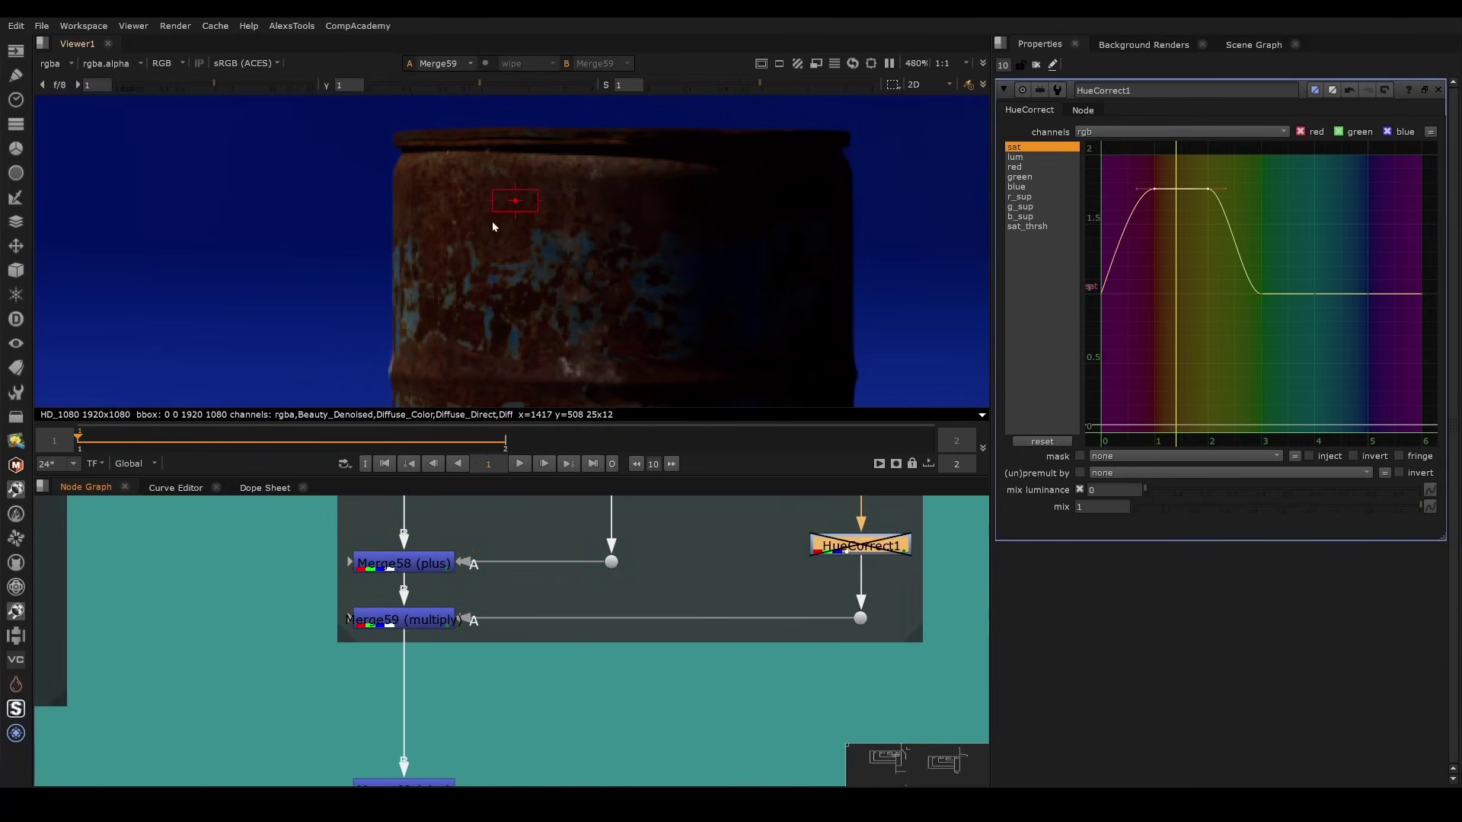
scroll(720, 246, "down", 3)
scroll(396, 272, "down", 5)
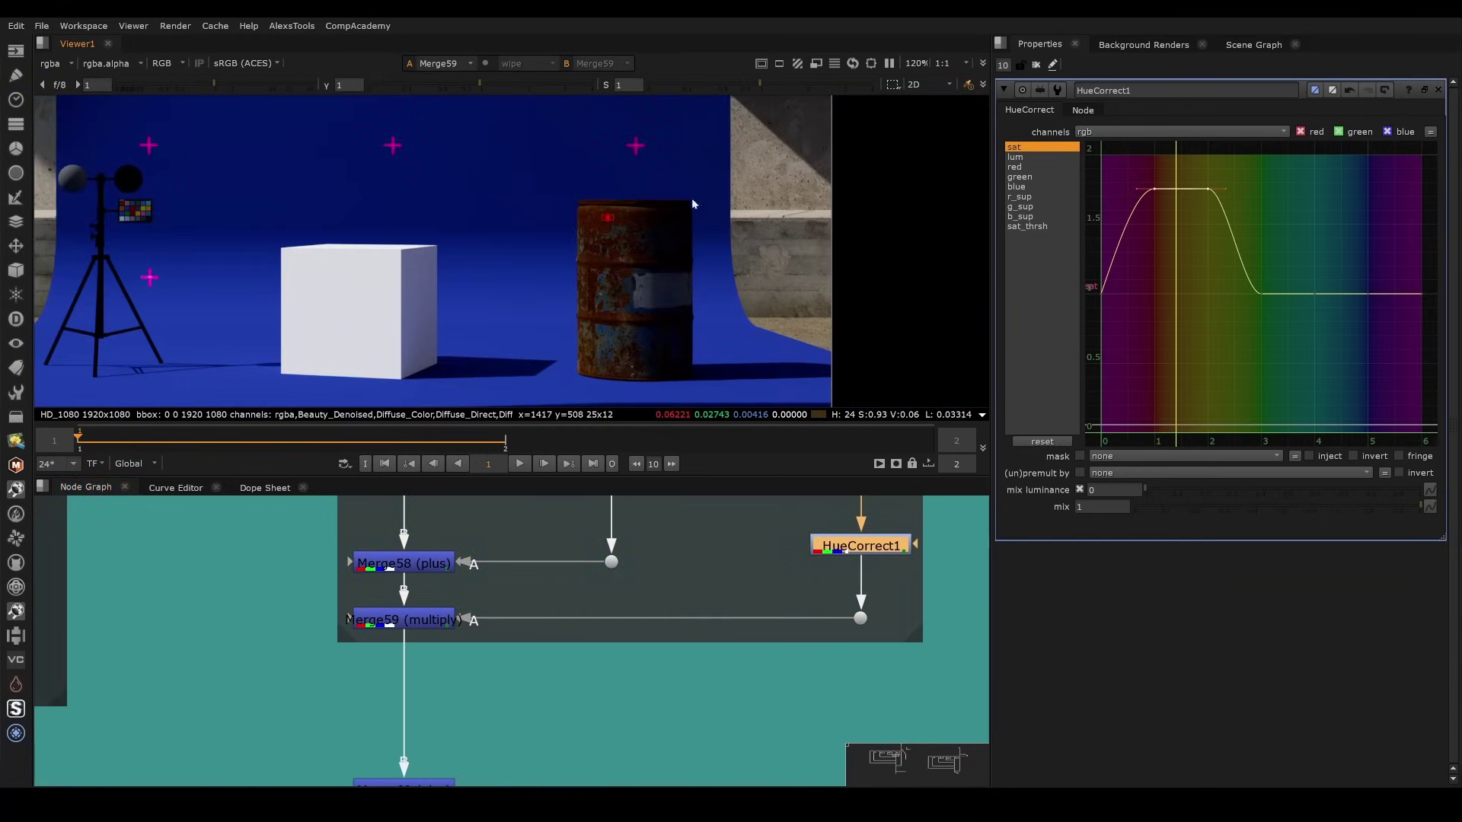
scroll(769, 564, "down", 1)
middle_click_drag(773, 571, 633, 586)
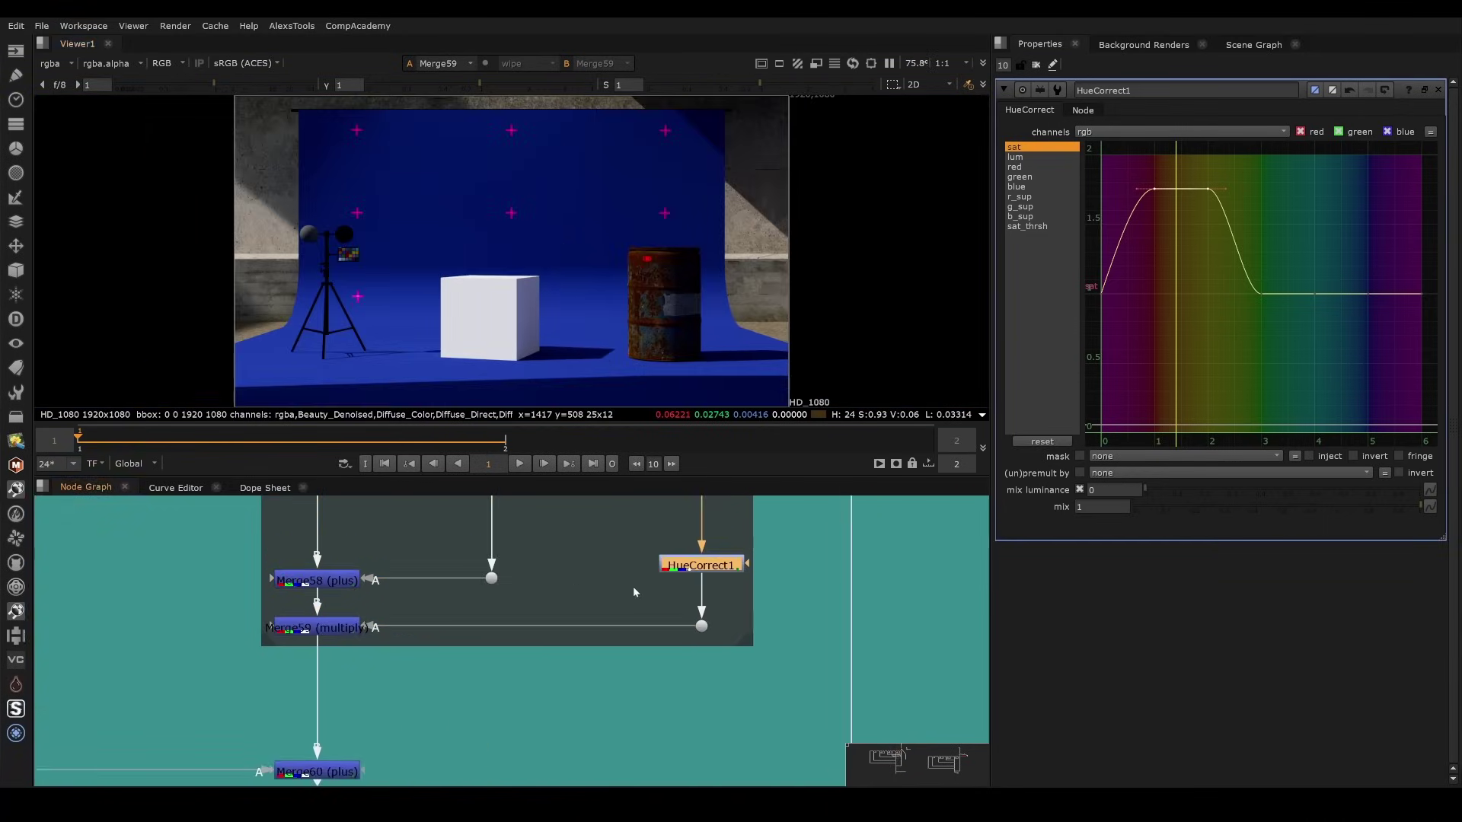
- Examine how the Glossy Reflections group joins the Diffuse group, and view the plus merge combining them
key("space")
scroll(881, 472, "down", 2)
scroll(881, 477, "down", 2)
middle_click_drag(388, 498, 567, 431)
scroll(375, 438, "up", 1)
middle_click_drag(375, 438, 630, 499)
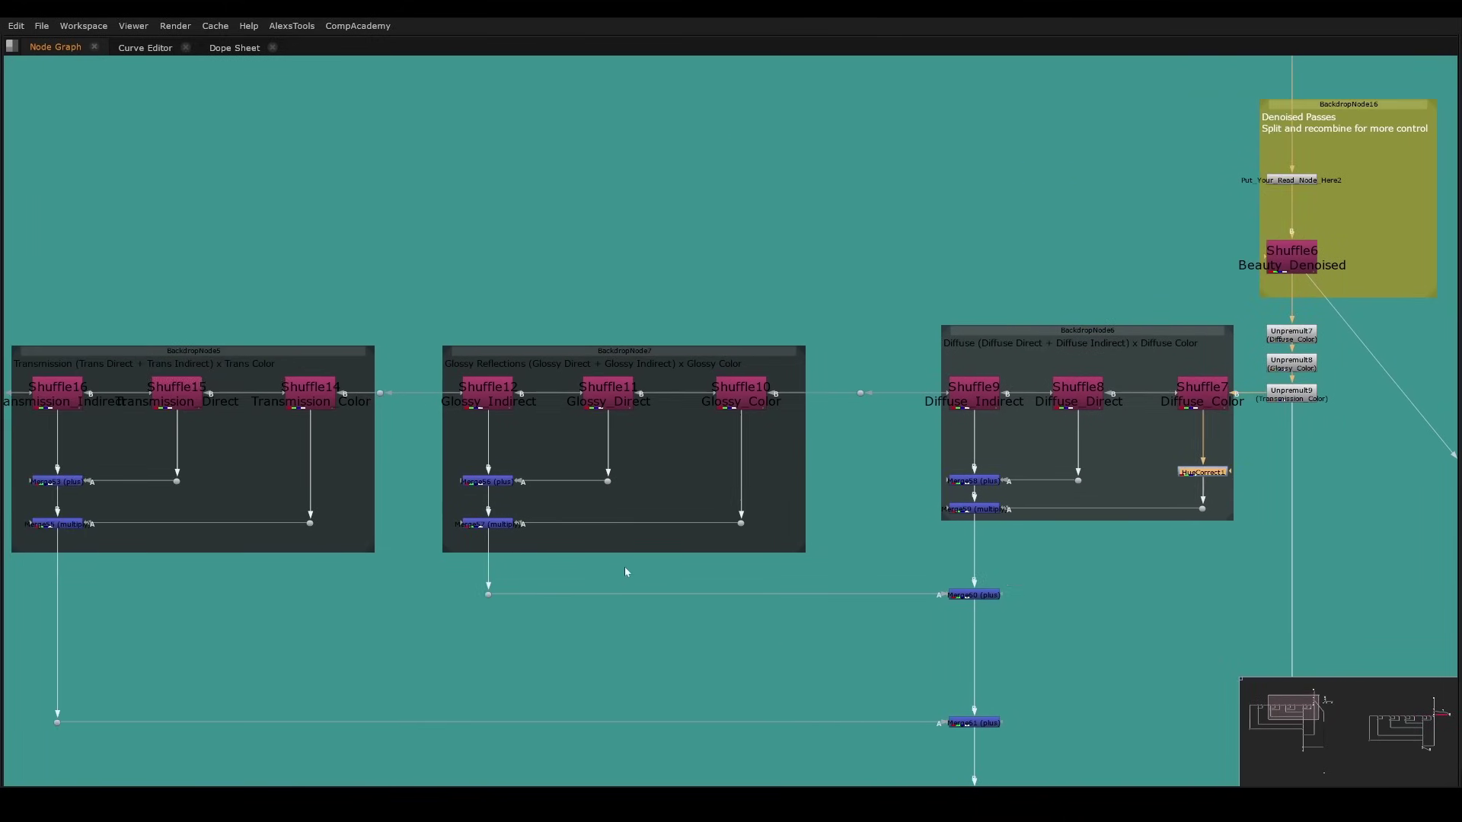
key("space")
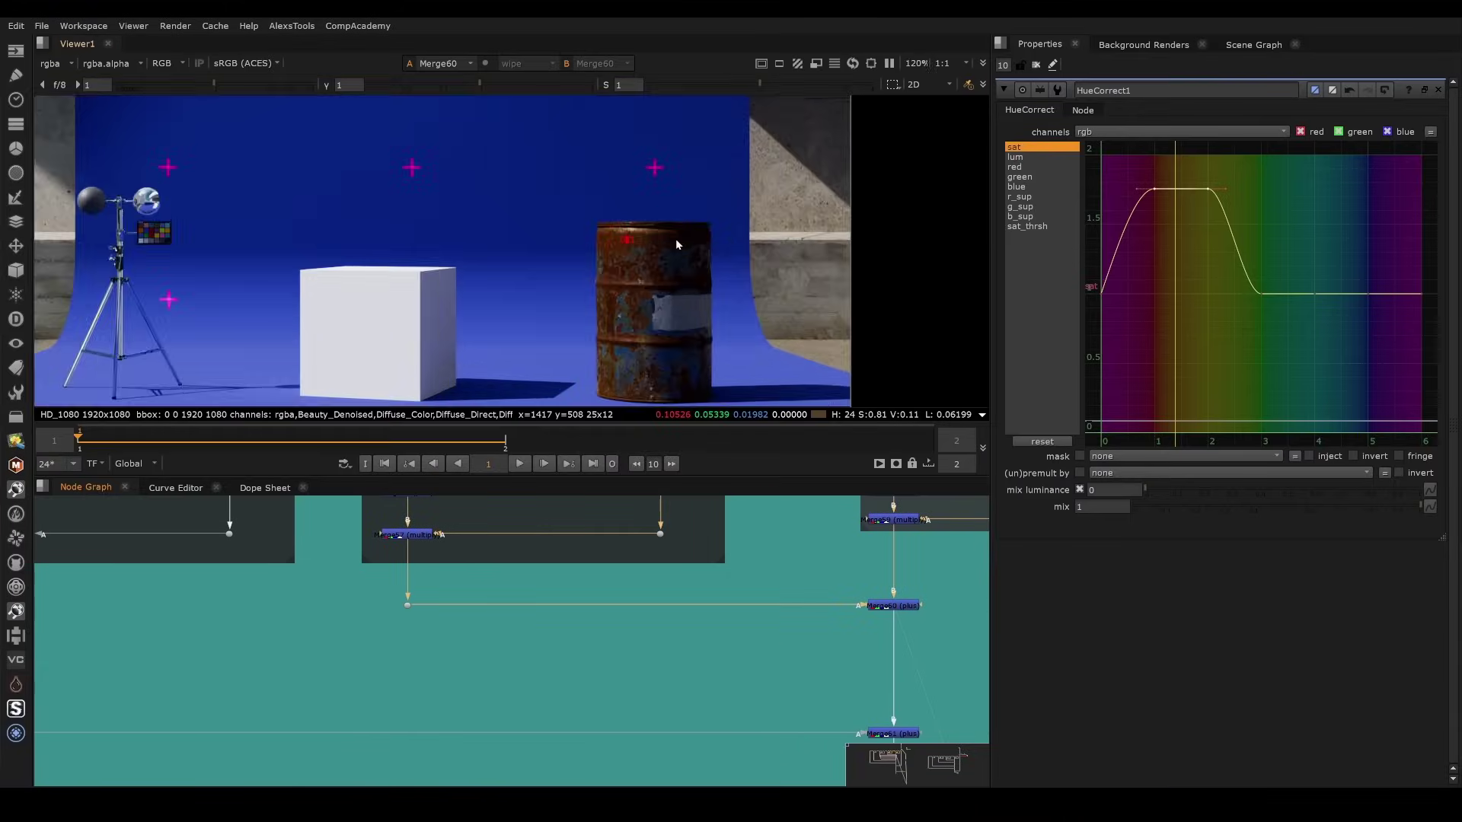
- View the Glossy_Indirect pass and examine its reflections in an enlarged viewer
middle_click_drag(647, 539, 607, 623)
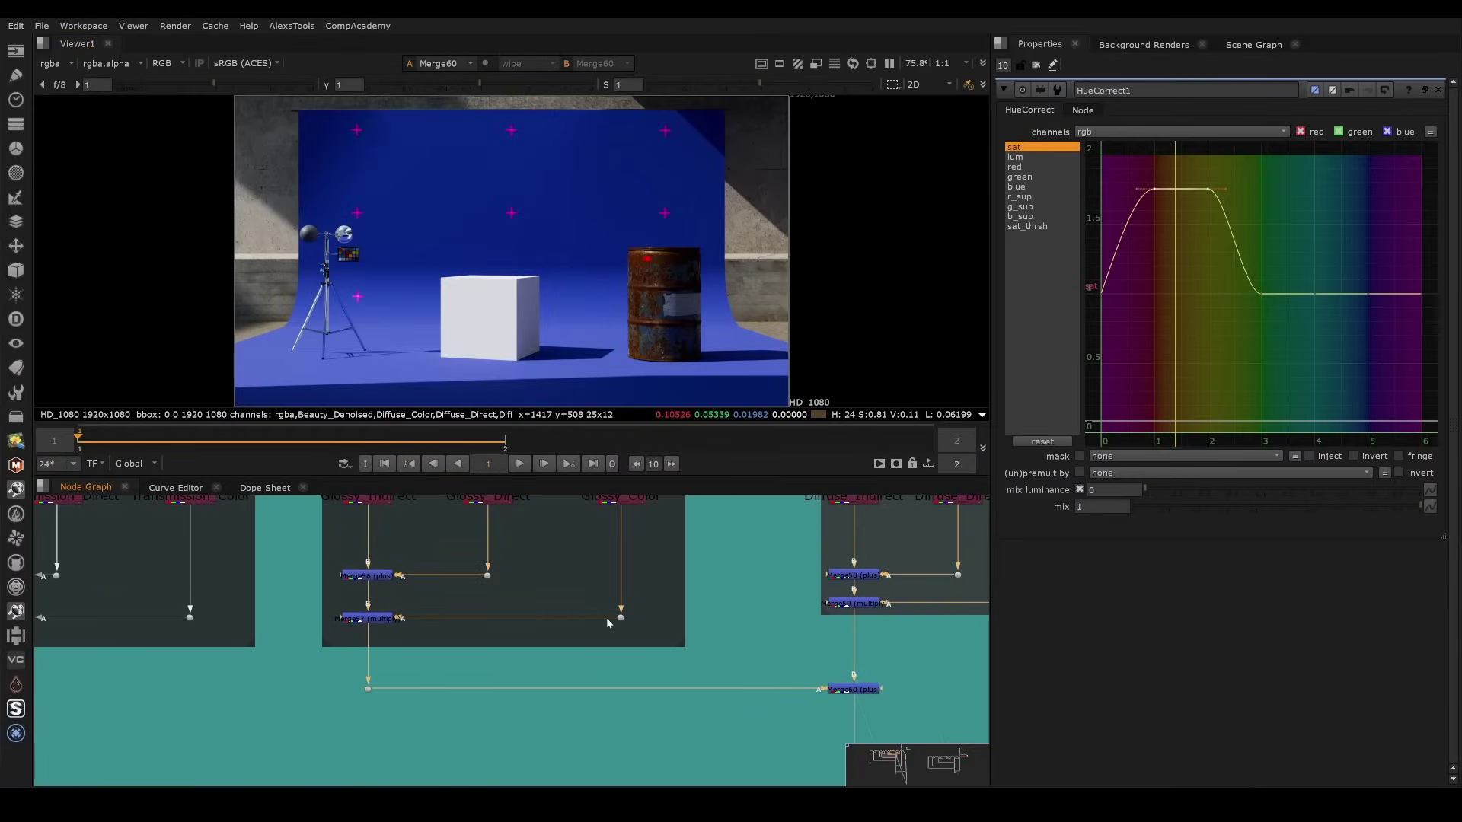
middle_click_drag(483, 501, 630, 565)
scroll(583, 549, "up", 3)
left_click(491, 554)
key("1")
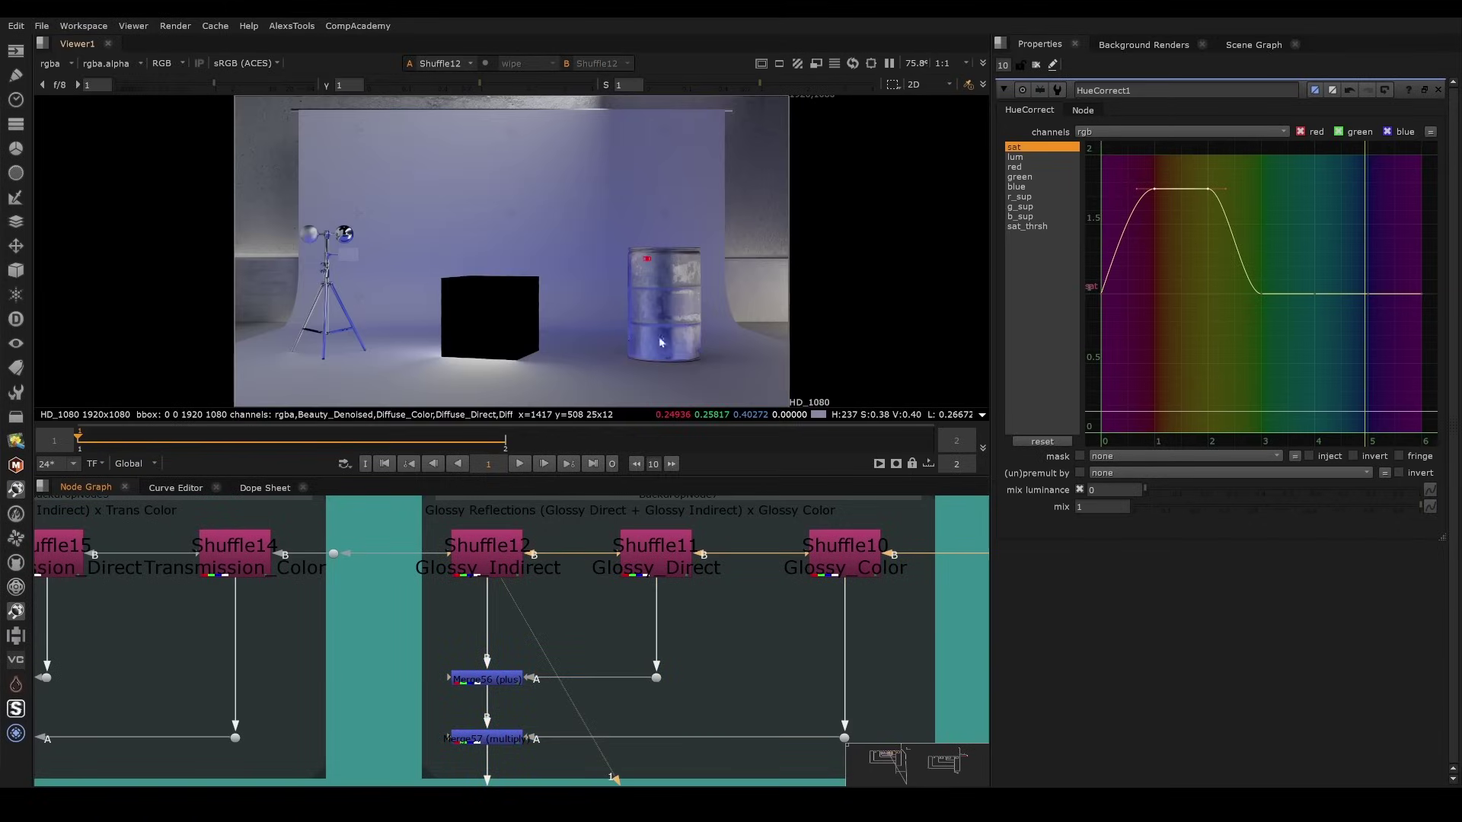
key("space")
scroll(1034, 344, "up", 1)
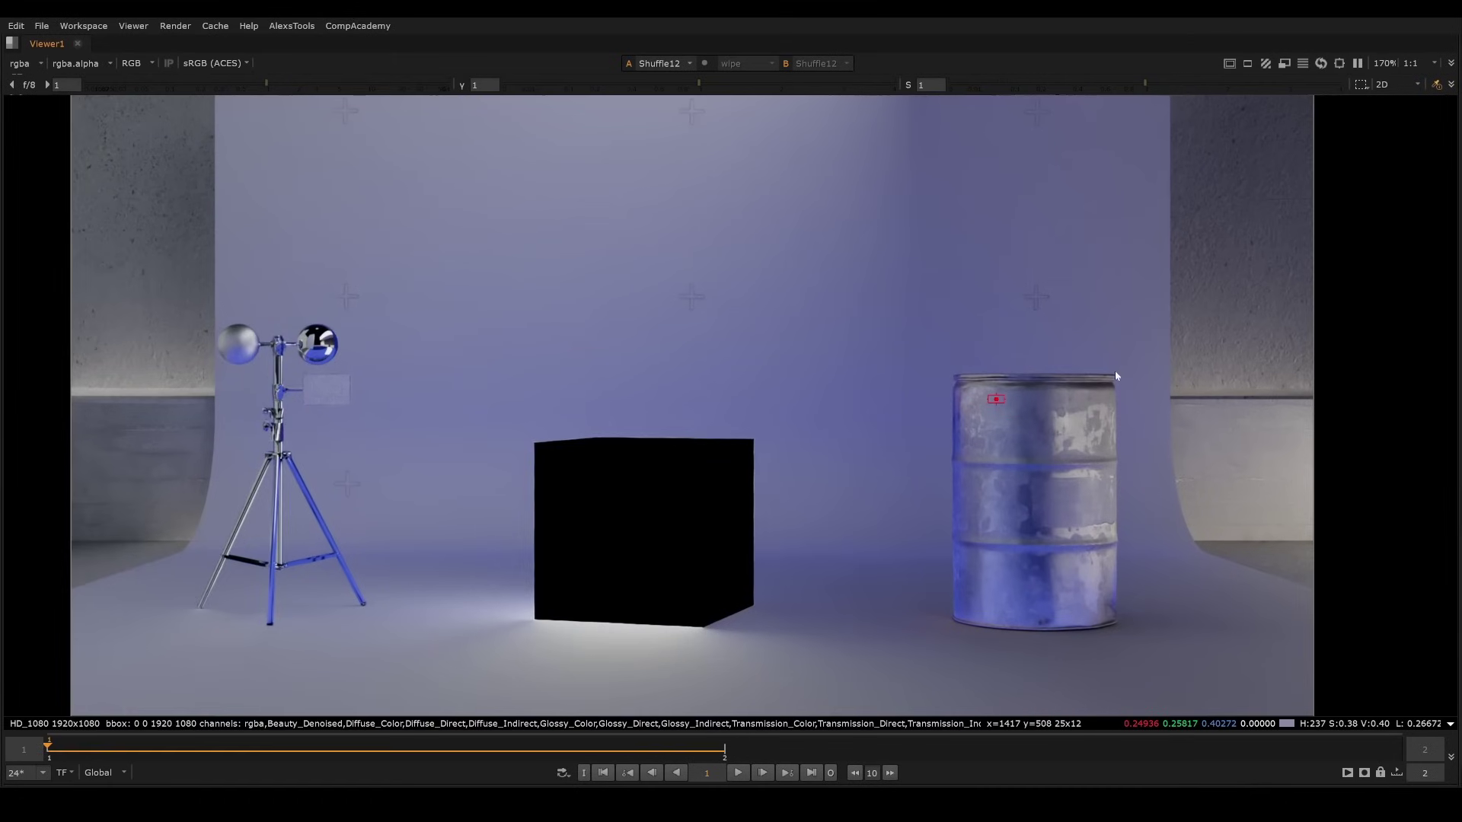
key("space")
- Insert a Grade node between the Glossy_Indirect Shuffle and the plus merge below it
scroll(595, 651, "up", 2)
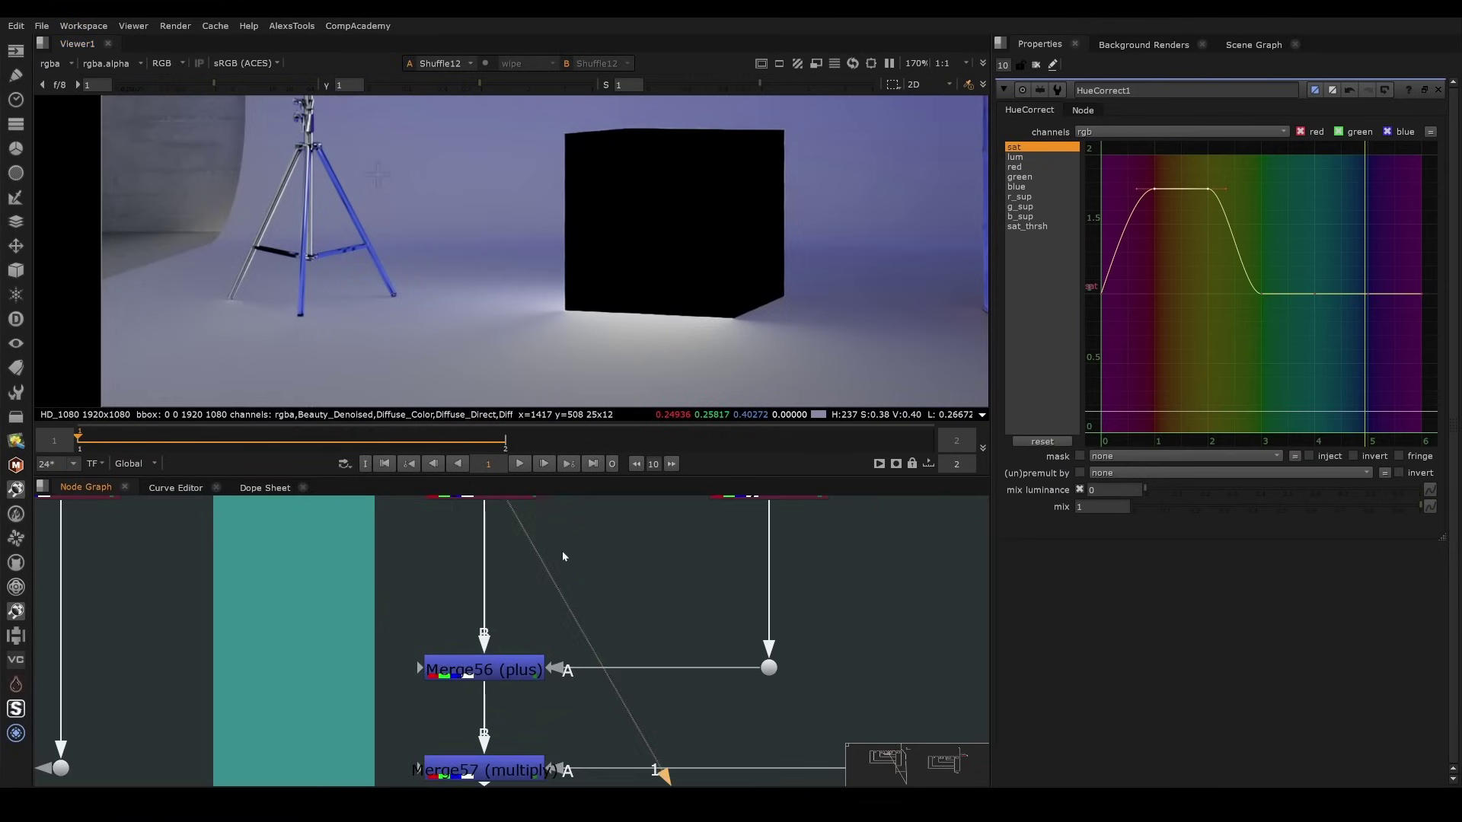
key("g")
left_click_drag(510, 586, 472, 592)
- View the Grade node and set its gain to 2.14 to brighten the indirect glossy reflections
scroll(655, 340, "down", 2)
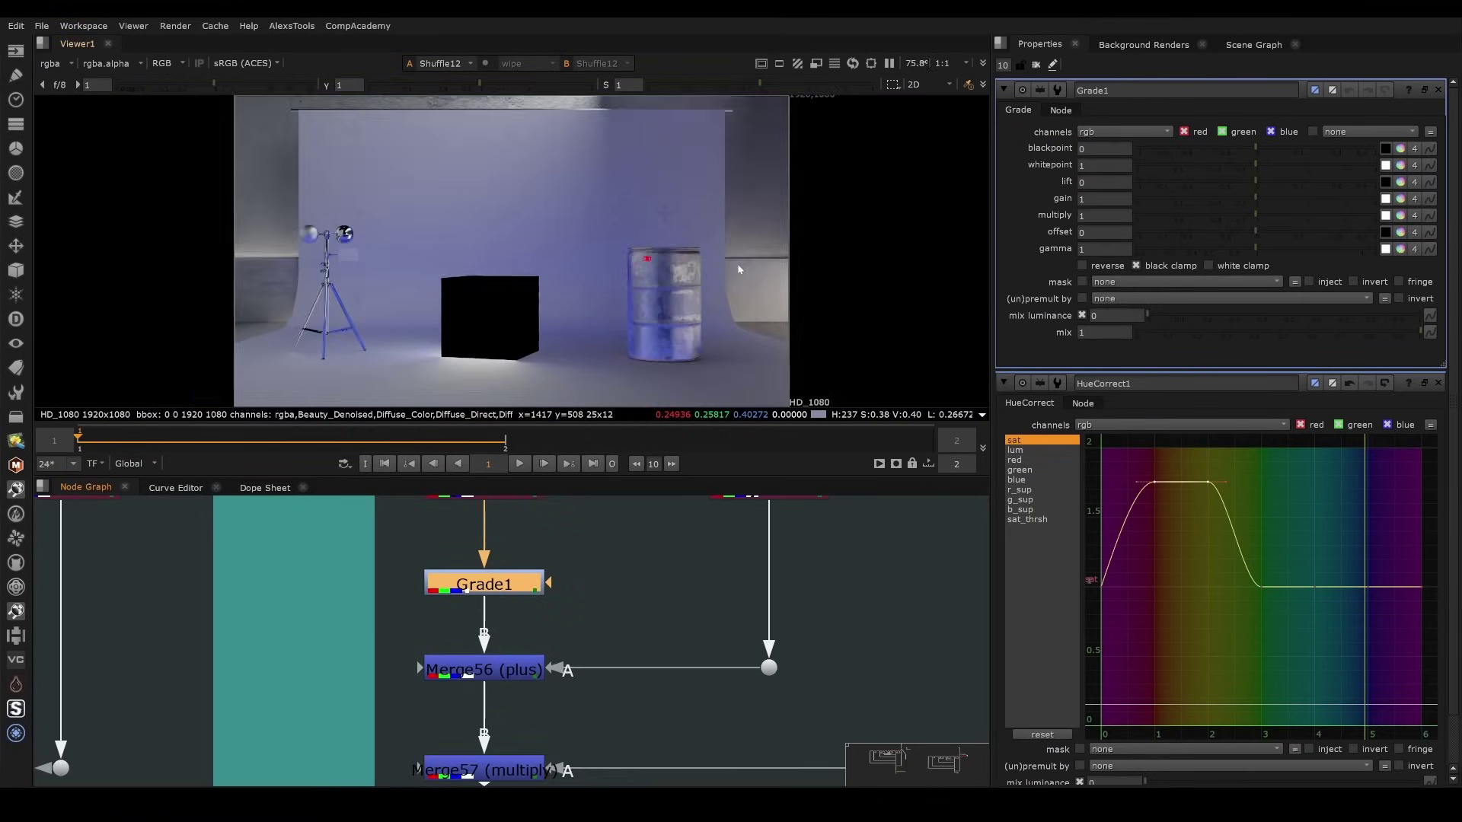
key("1")
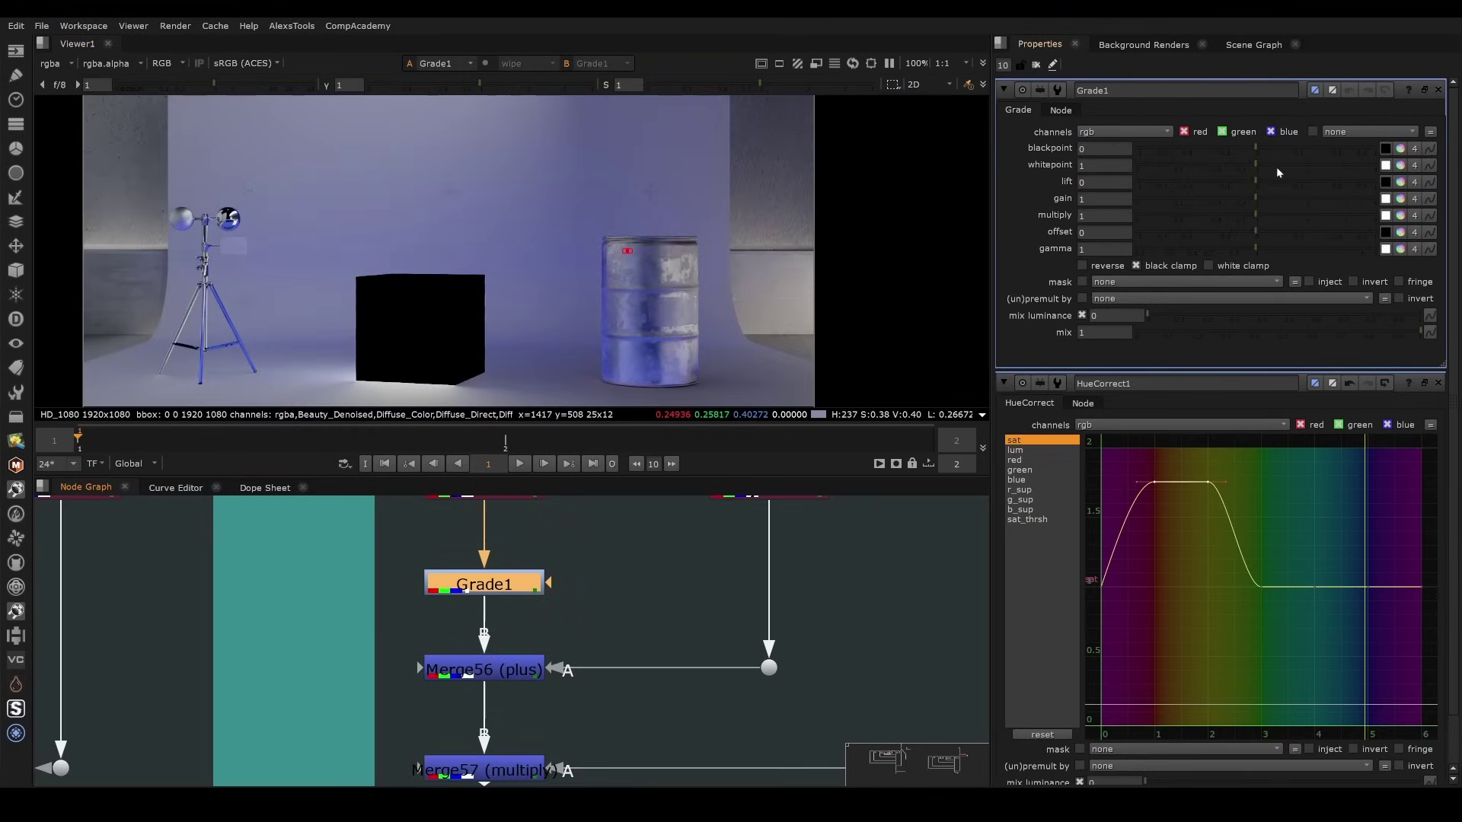
left_click_drag(1256, 199, 1311, 216)
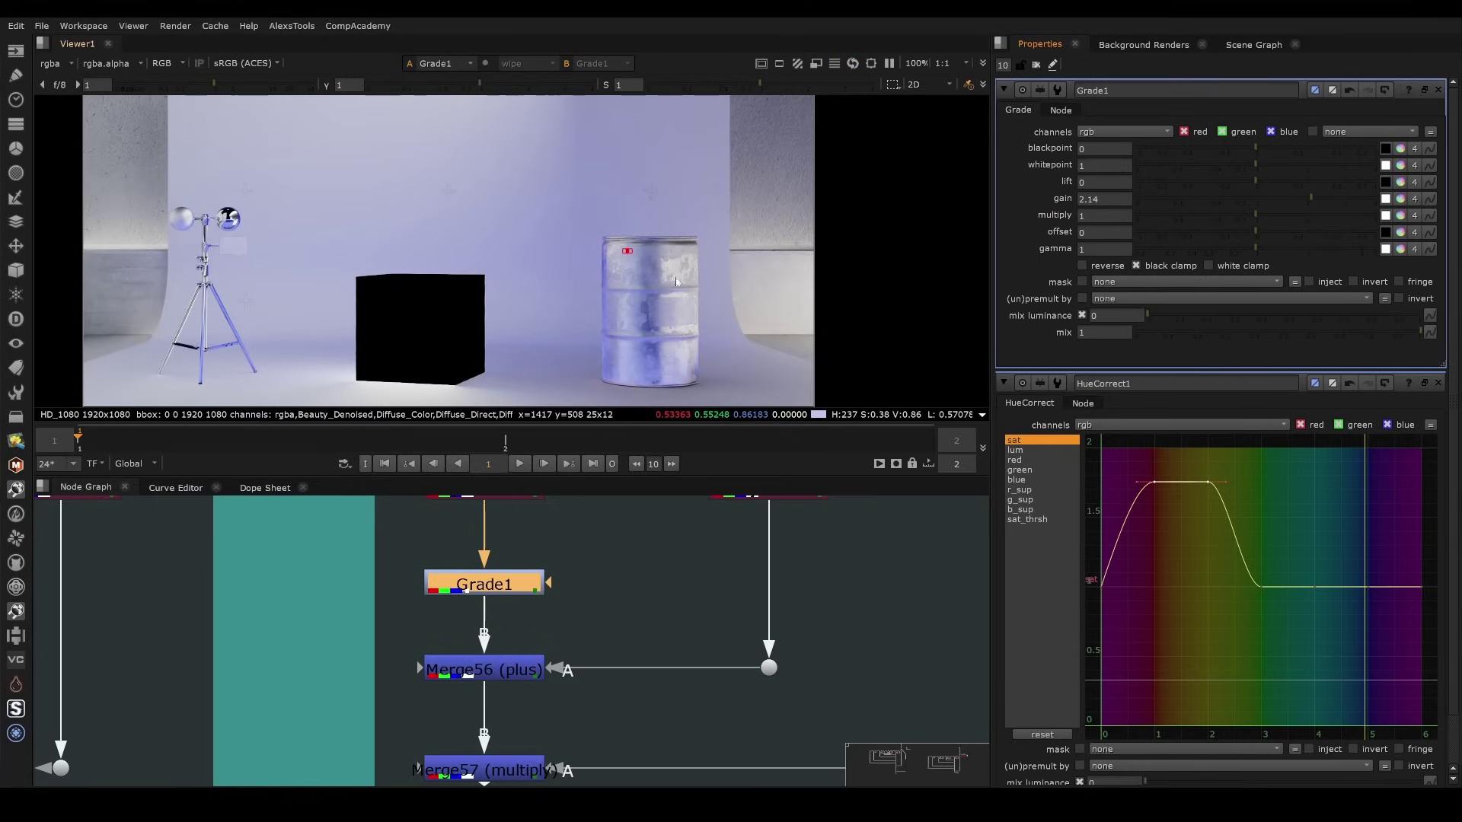
middle_click_drag(722, 498, 649, 511)
middle_click_drag(818, 531, 713, 593)
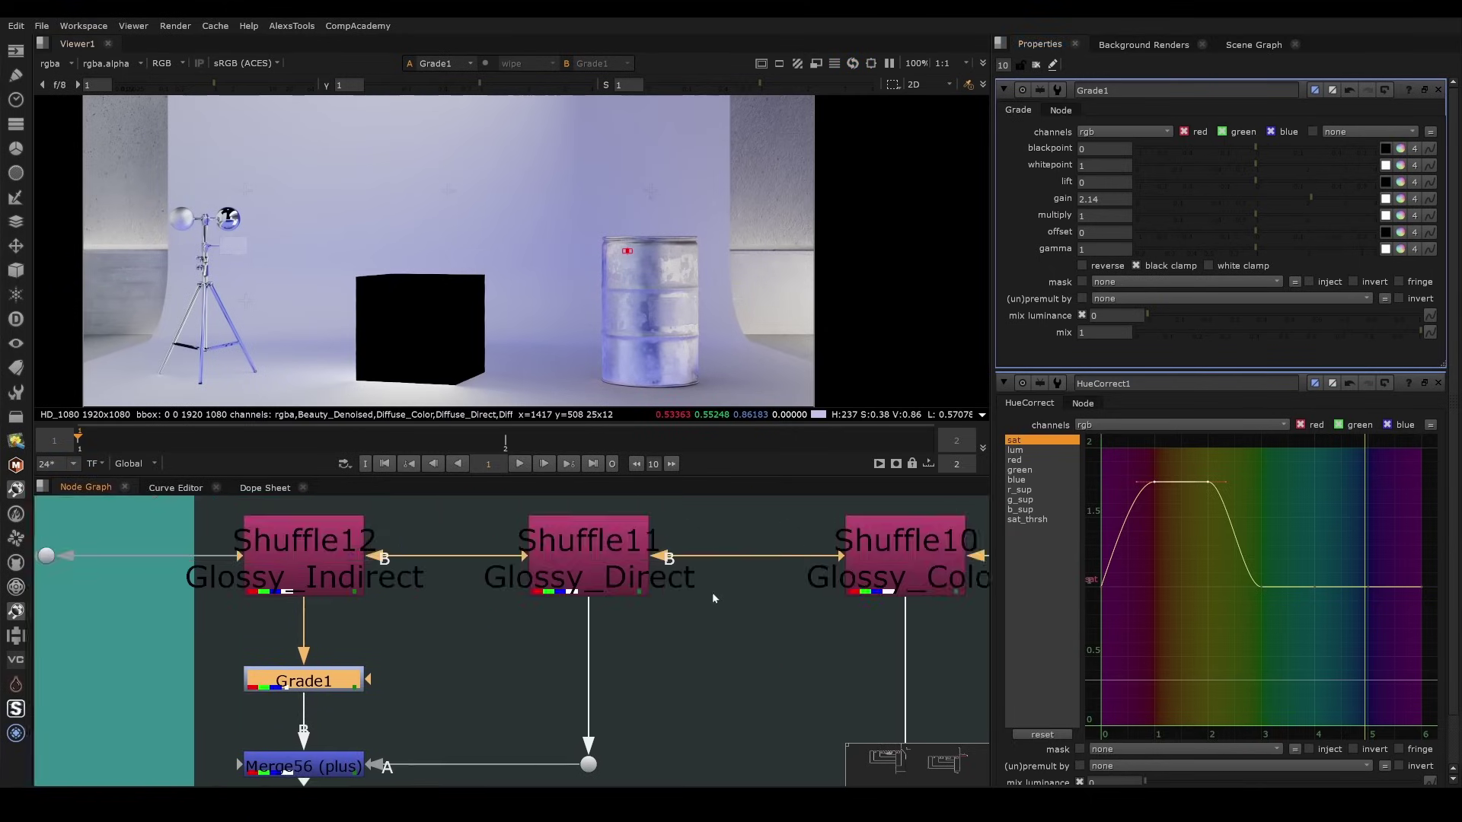
- Go to the "Main" Exrs backdrop in the node graph and select the two UTILS nodes beside it
key("space")
scroll(713, 594, "down", 5)
middle_click_drag(1127, 427, 632, 539)
middle_click_drag(1310, 411, 795, 506)
scroll(1018, 490, "up", 3)
middle_click_drag(1369, 571, 1002, 521)
left_click_drag(976, 671, 811, 483)
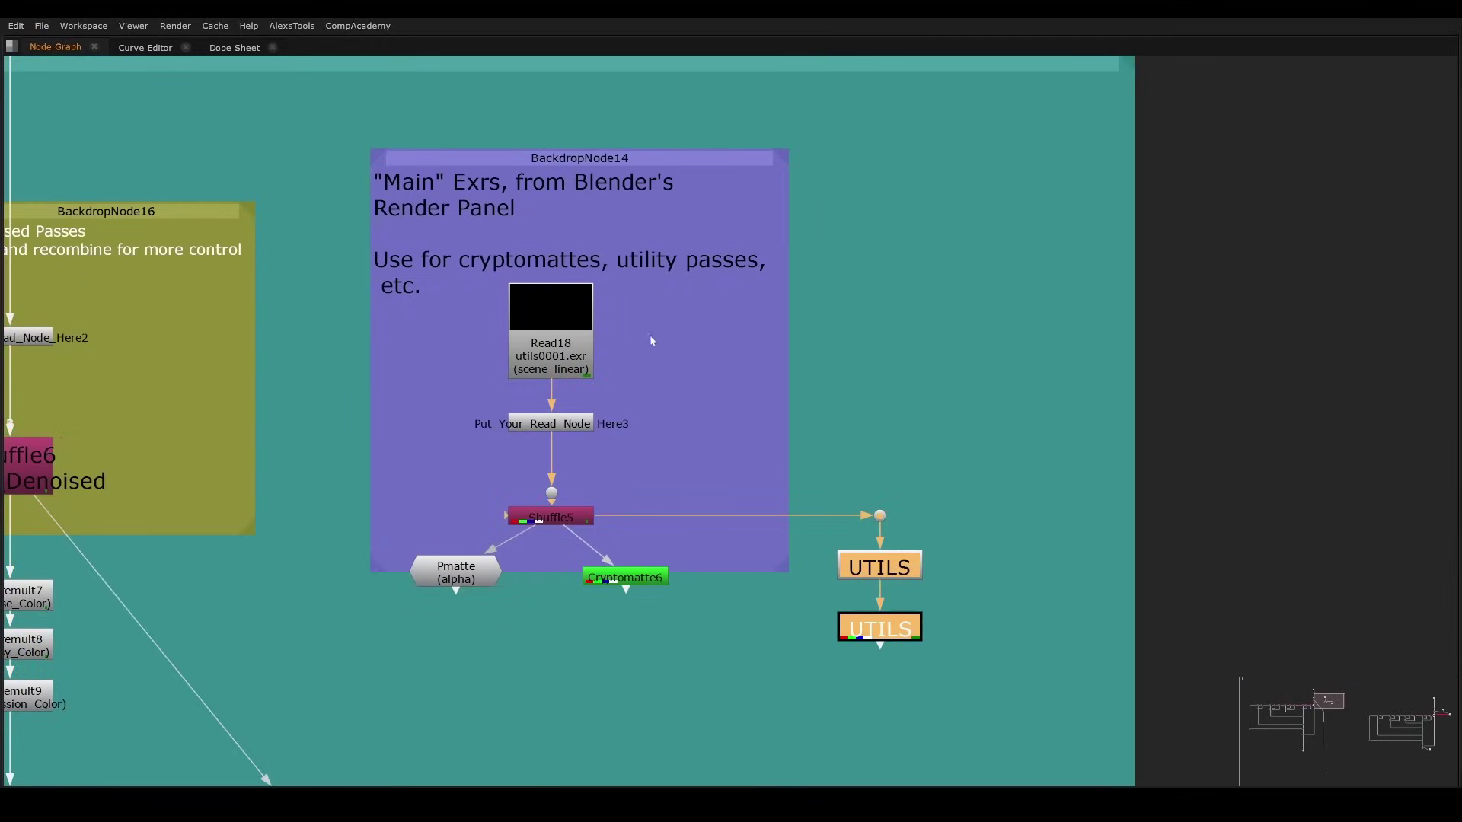
- Select the DNNew0001.exr Read node above the Denoised Passes backdrop, then the utils0001.exr Read node in the "Main" Exrs backdrop
middle_click_drag(485, 342, 751, 451)
left_click(792, 458)
middle_click_drag(686, 398, 728, 465)
left_click(344, 150)
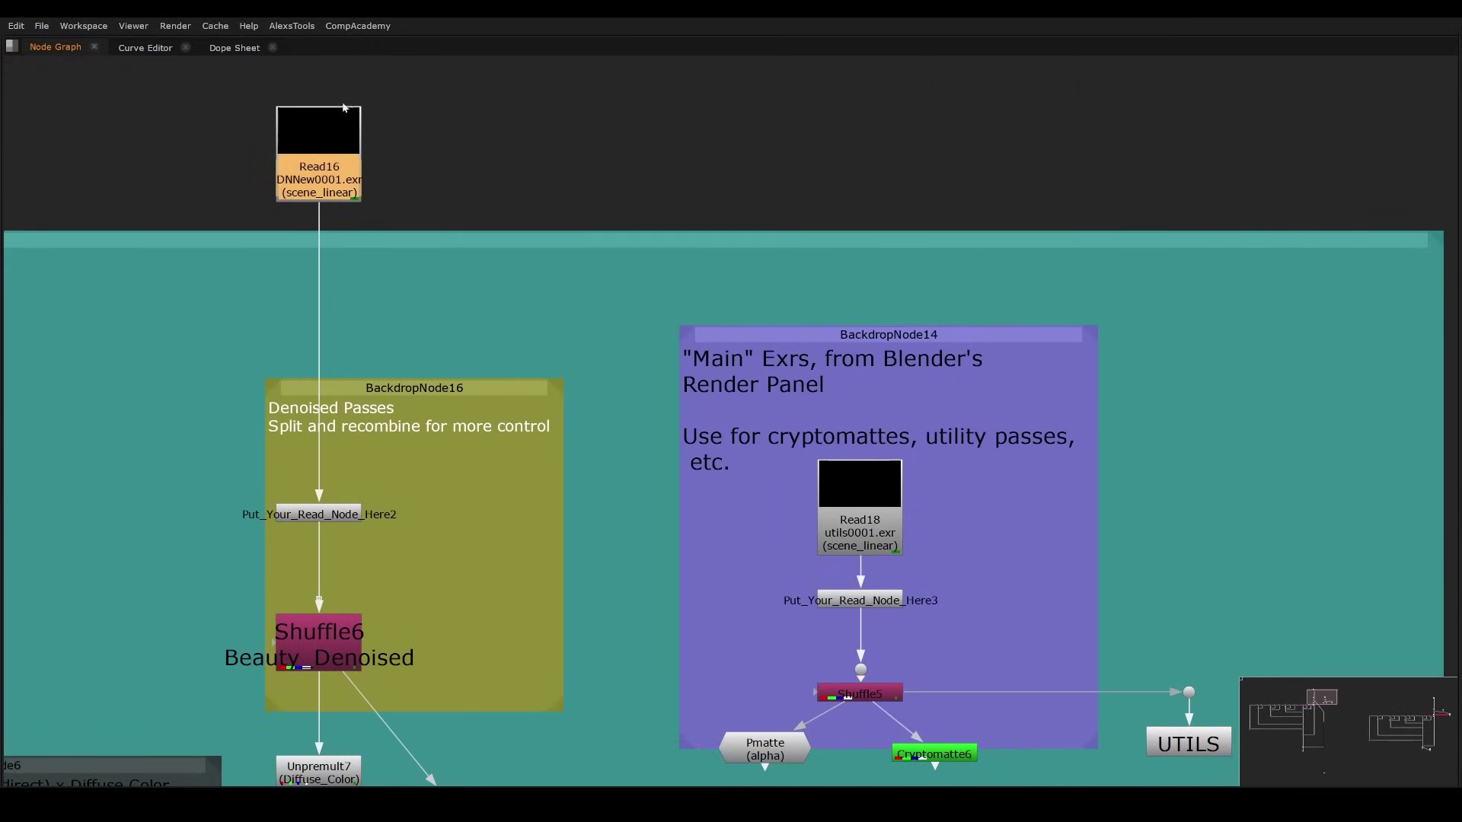
left_click(898, 470)
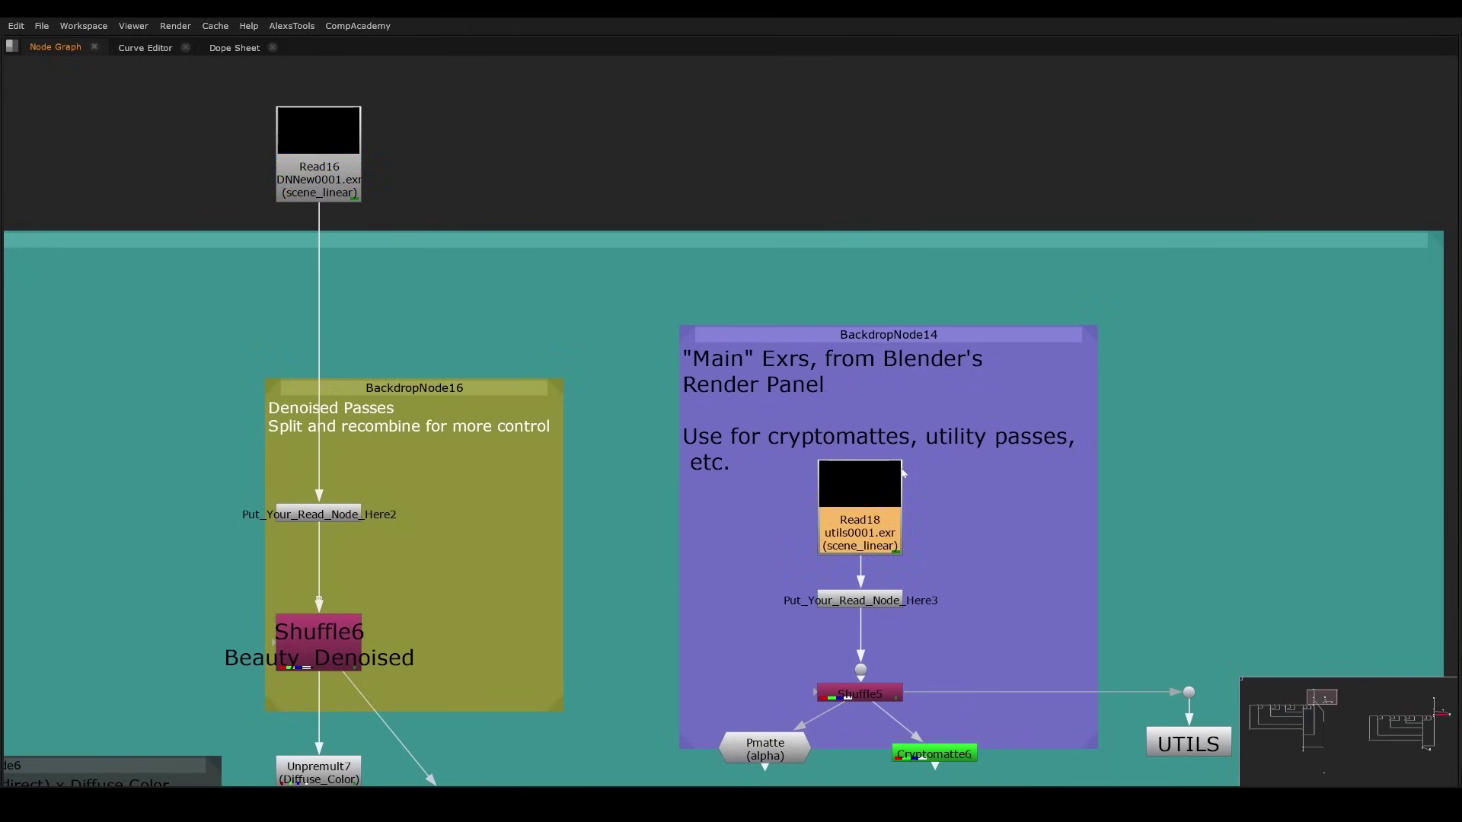
- Paste a copy of the UTILS node beside the Glossy_Indirect Shuffle in the Glossy Reflections backdrop
middle_click_drag(938, 533, 862, 443)
left_click(1005, 625)
scroll(861, 554, "down", 3)
middle_click_drag(730, 491, 1060, 412)
left_click_drag(1336, 262, 975, 614)
scroll(263, 559, "up", 3)
middle_click_drag(175, 576, 504, 536)
scroll(504, 536, "up", 3)
key("ctrl+v")
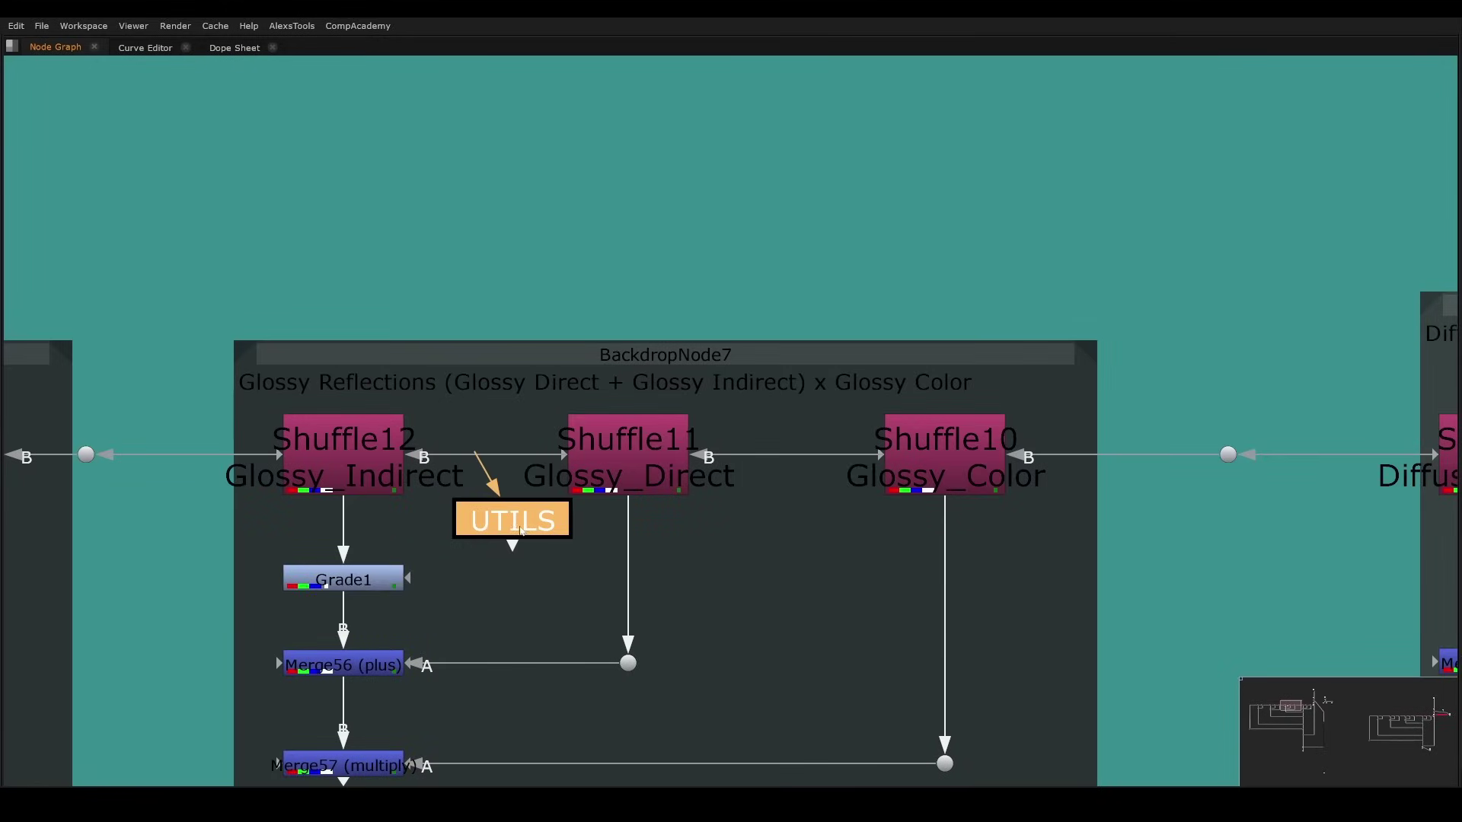
left_click_drag(522, 528, 496, 527)
- Add a Cryptomatte node below the pasted UTILS node and pick the metal barrel as its matte
key("Tab")
type("cryptomat")
key("Return")
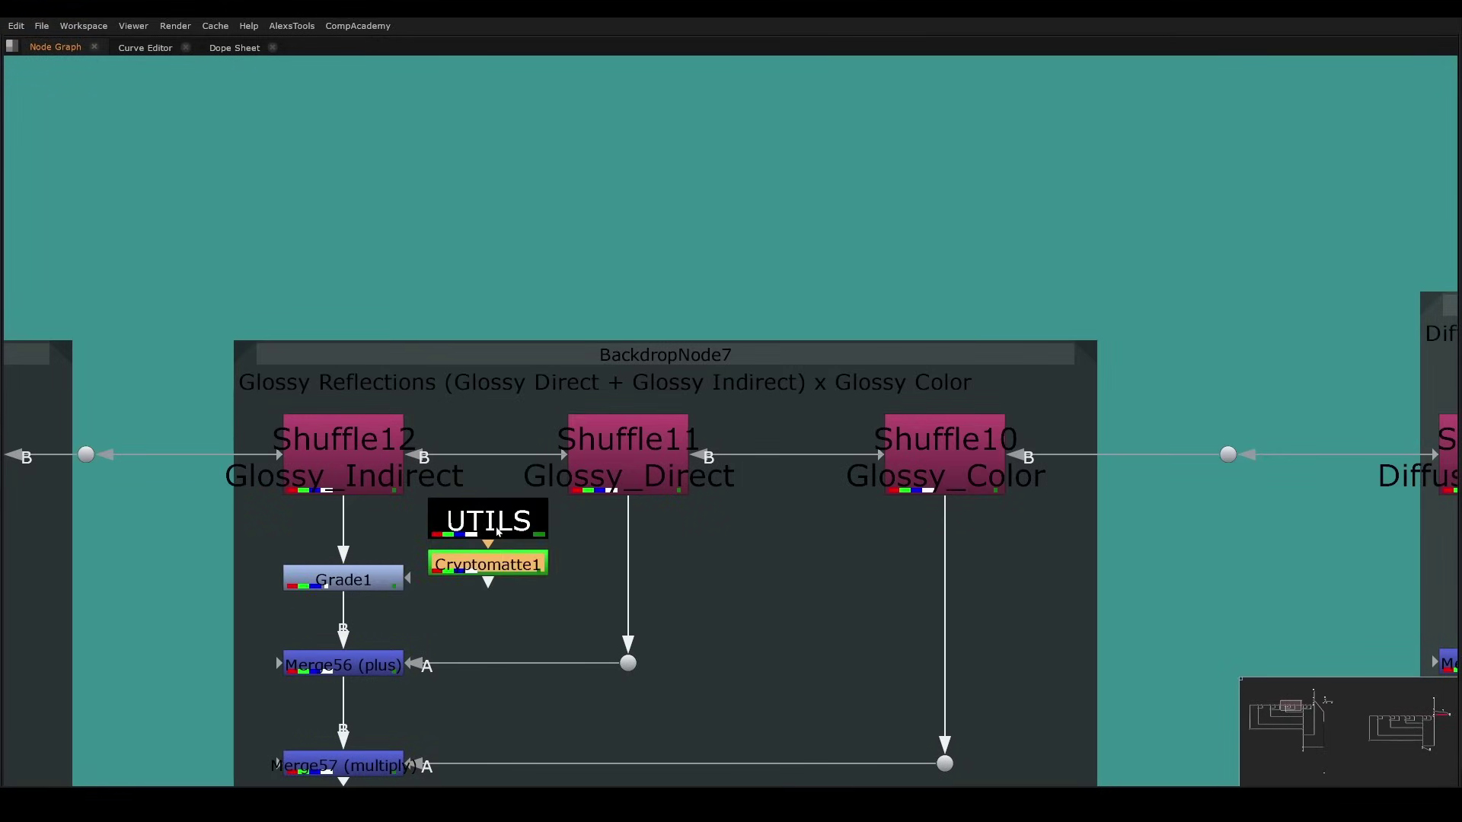
key("space")
left_click(652, 310, "ctrl")
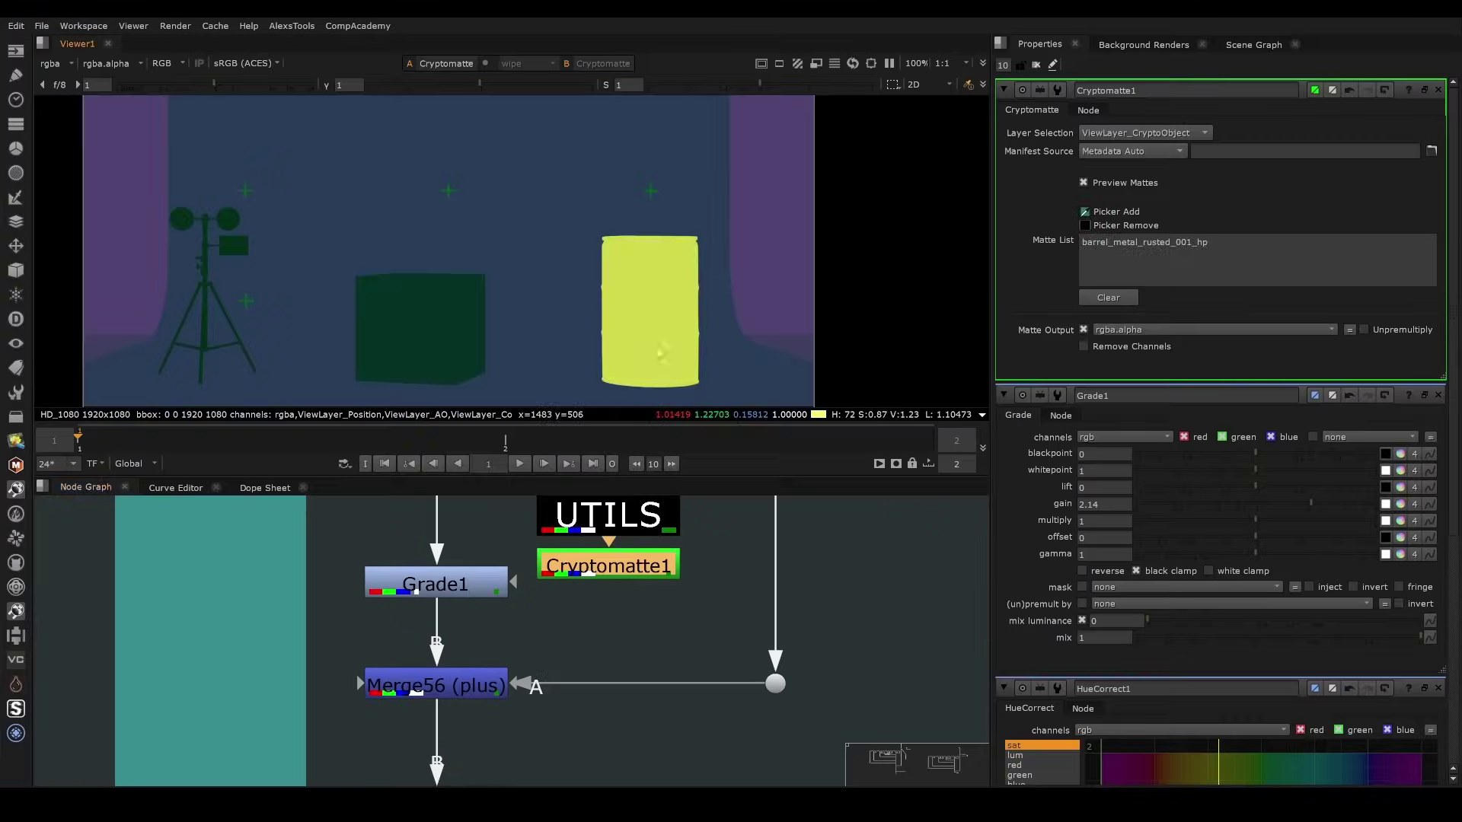
- Connect the mask input of Grade1 to the Cryptomatte and view the masked indirect glossy pass
left_click(496, 599)
left_click_drag(496, 600, 497, 603)
left_click_drag(516, 605, 551, 570)
key("1")
double_click(491, 604)
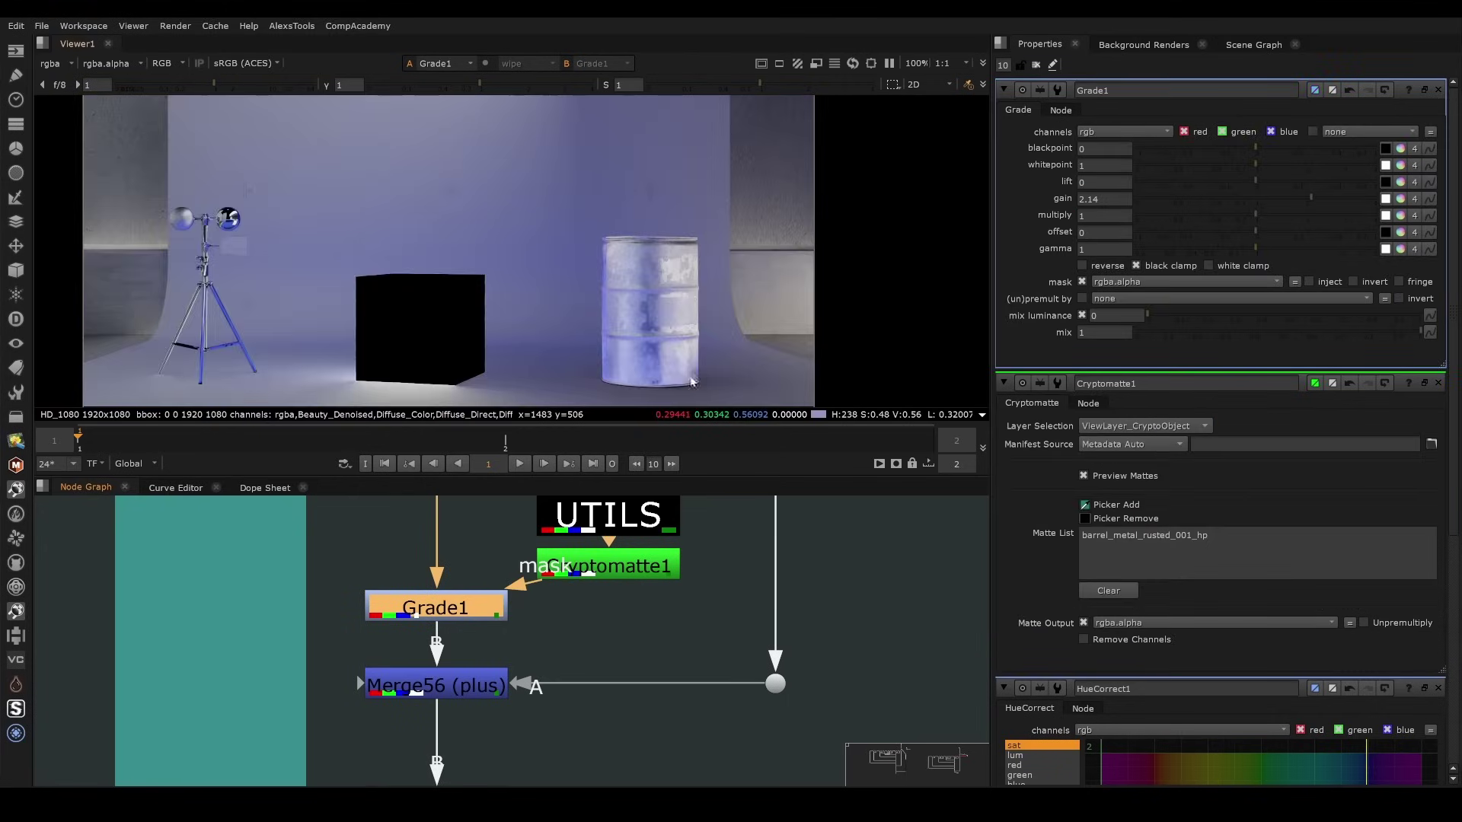
scroll(700, 344, "up", 3)
left_click_drag(497, 601, 496, 631)
key("f")
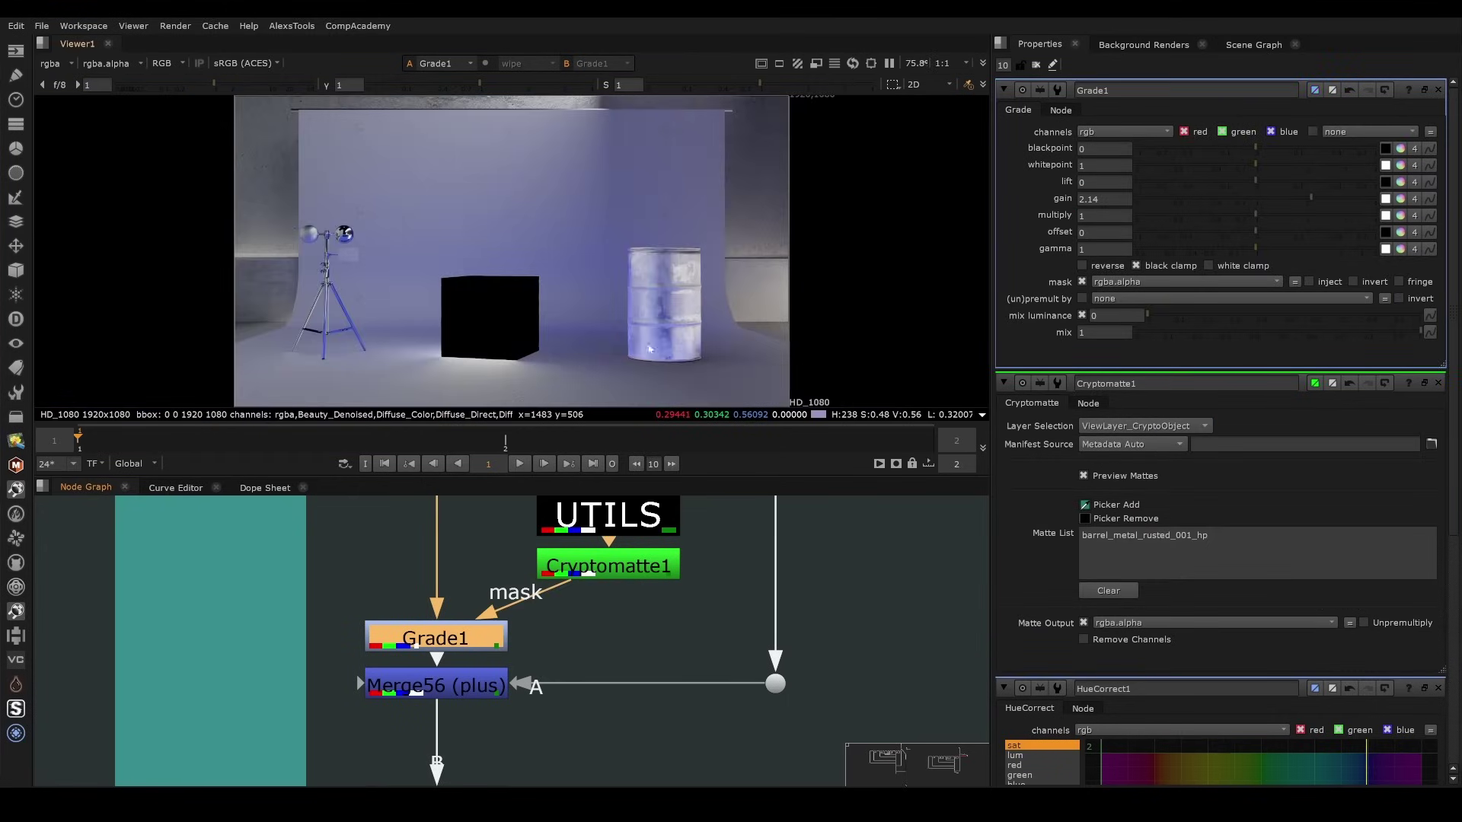
- Compare the barrel's indirect glossy reflections with Grade1 disabled and enabled in an enlarged viewer
key("space")
key("d")
key("d")
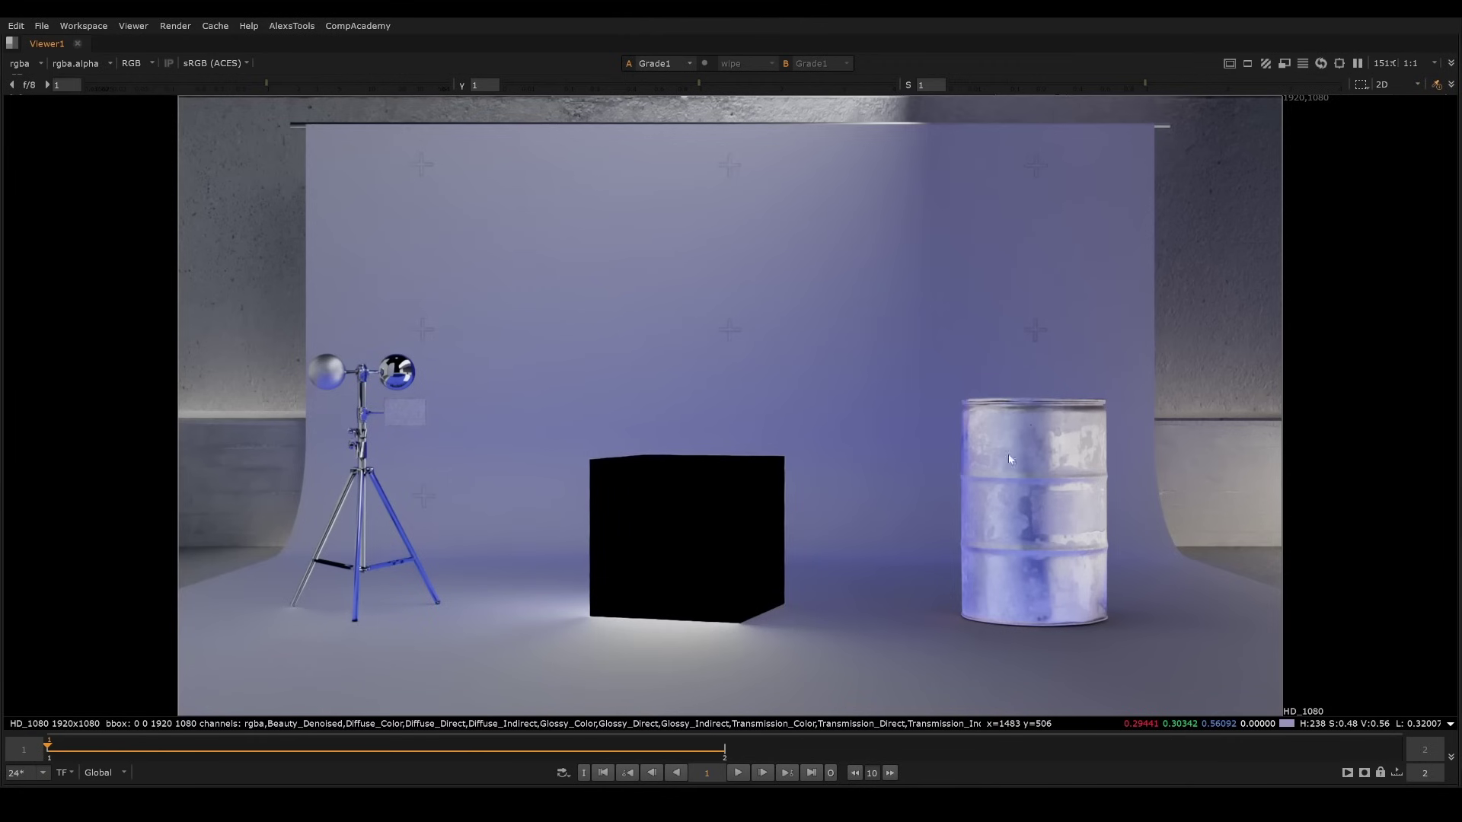
key("space")
- View the Glossy Reflections plus merge, followed by its multiply merge with the glossy color
left_click_drag(652, 656, 300, 737)
key("1")
scroll(617, 666, "down", 3)
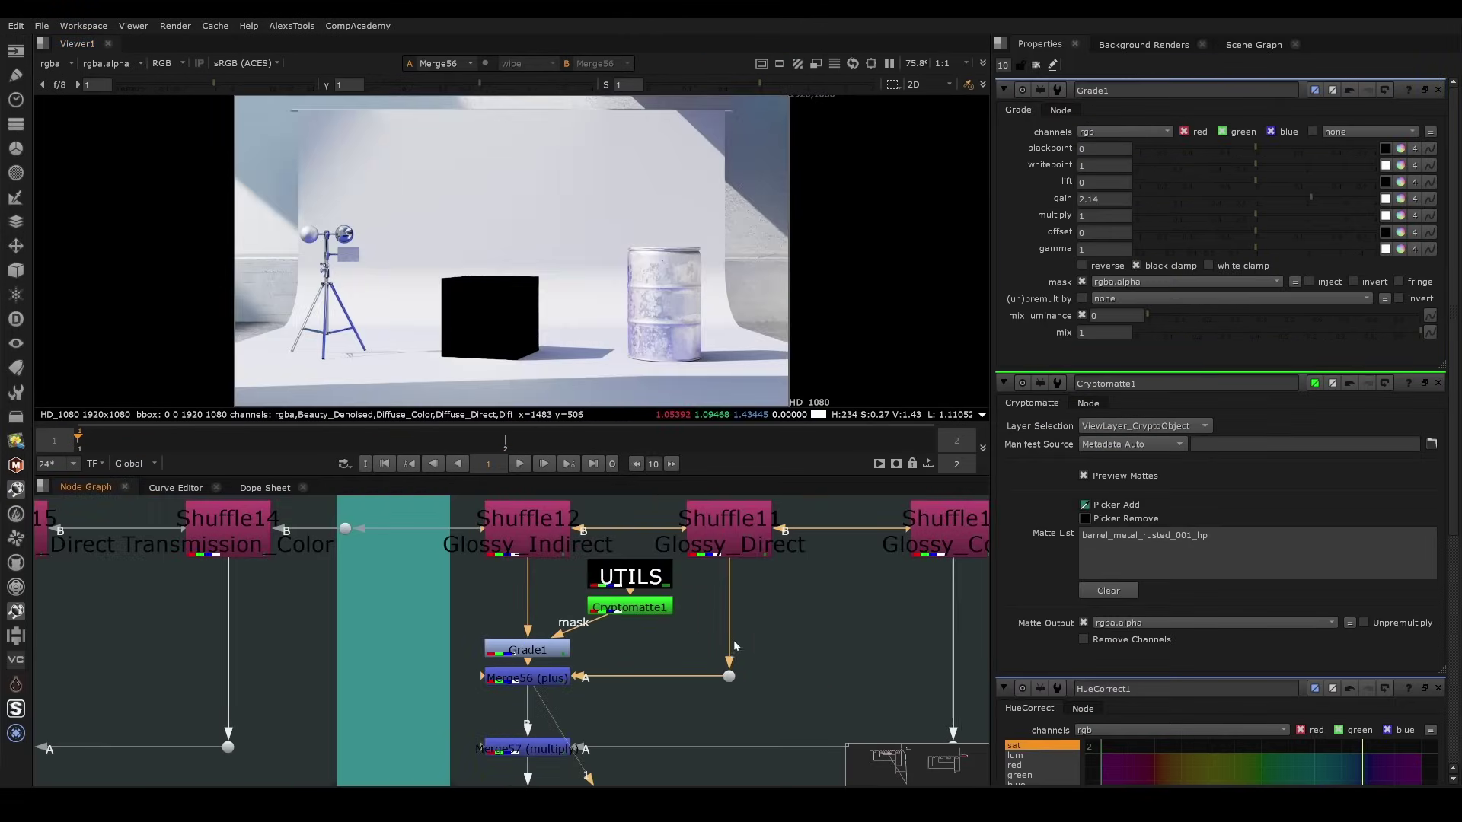
middle_click_drag(638, 705, 603, 541)
left_click_drag(599, 560, 422, 603)
key("1")
middle_click_drag(528, 577, 235, 537)
scroll(644, 565, "down", 3)
middle_click_drag(644, 565, 311, 544)
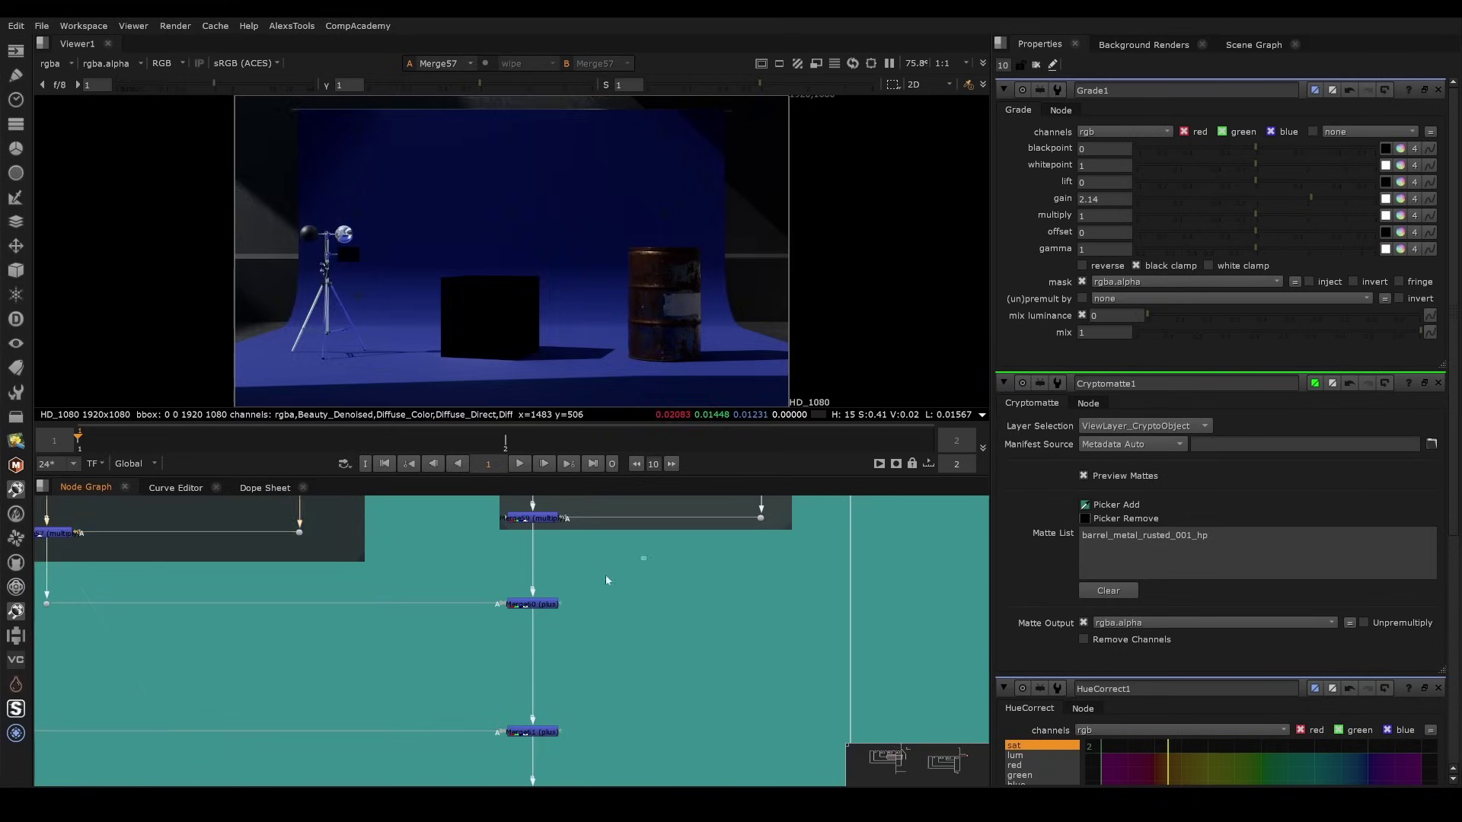
- View the merge further down the main pipe and set Grade1's multiply to 1.88
left_click_drag(624, 686, 489, 738)
key("1")
left_click_drag(1256, 216, 1342, 227)
- View the recombined image at the Copy1 node above the Overall Grades backdrop
scroll(575, 673, "down", 3)
key("space")
middle_click_drag(574, 675, 684, 244)
left_click_drag(645, 421, 532, 487)
key("space")
middle_click_drag(691, 754, 698, 571)
left_click_drag(698, 573, 590, 615)
key("1")
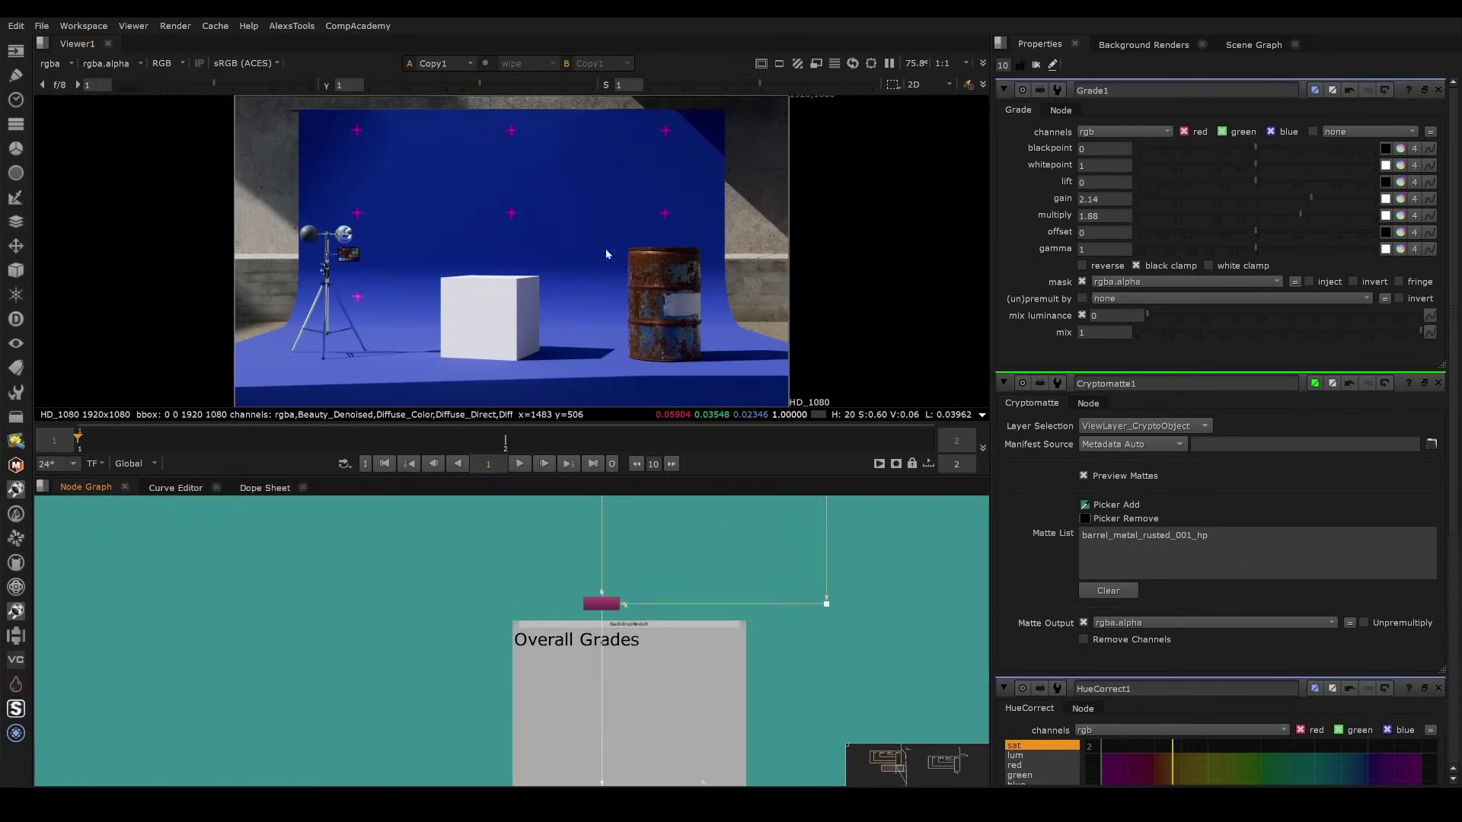
- Add a Grade node to the main pipe inside the Overall Grades backdrop
middle_click_drag(664, 723, 585, 565)
middle_click_drag(585, 691, 597, 709)
key("space")
scroll(587, 581, "up", 3)
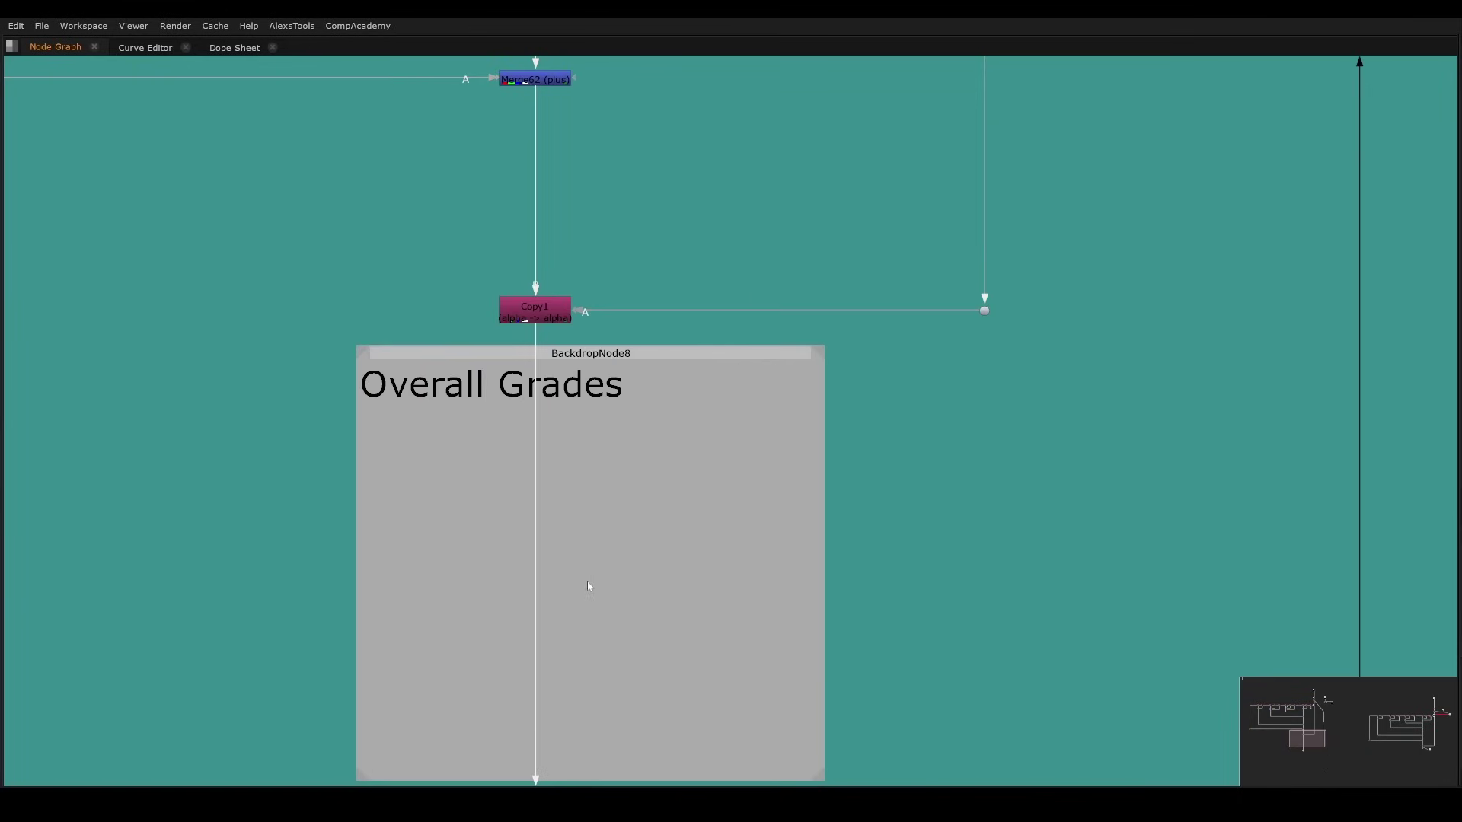
key("g")
scroll(870, 343, "down", 5)
- Copy the black UTILS node beside the "Main" Exrs backdrop into Overall Grades and connect the Grade's mask to it
middle_click_drag(870, 344, 704, 634)
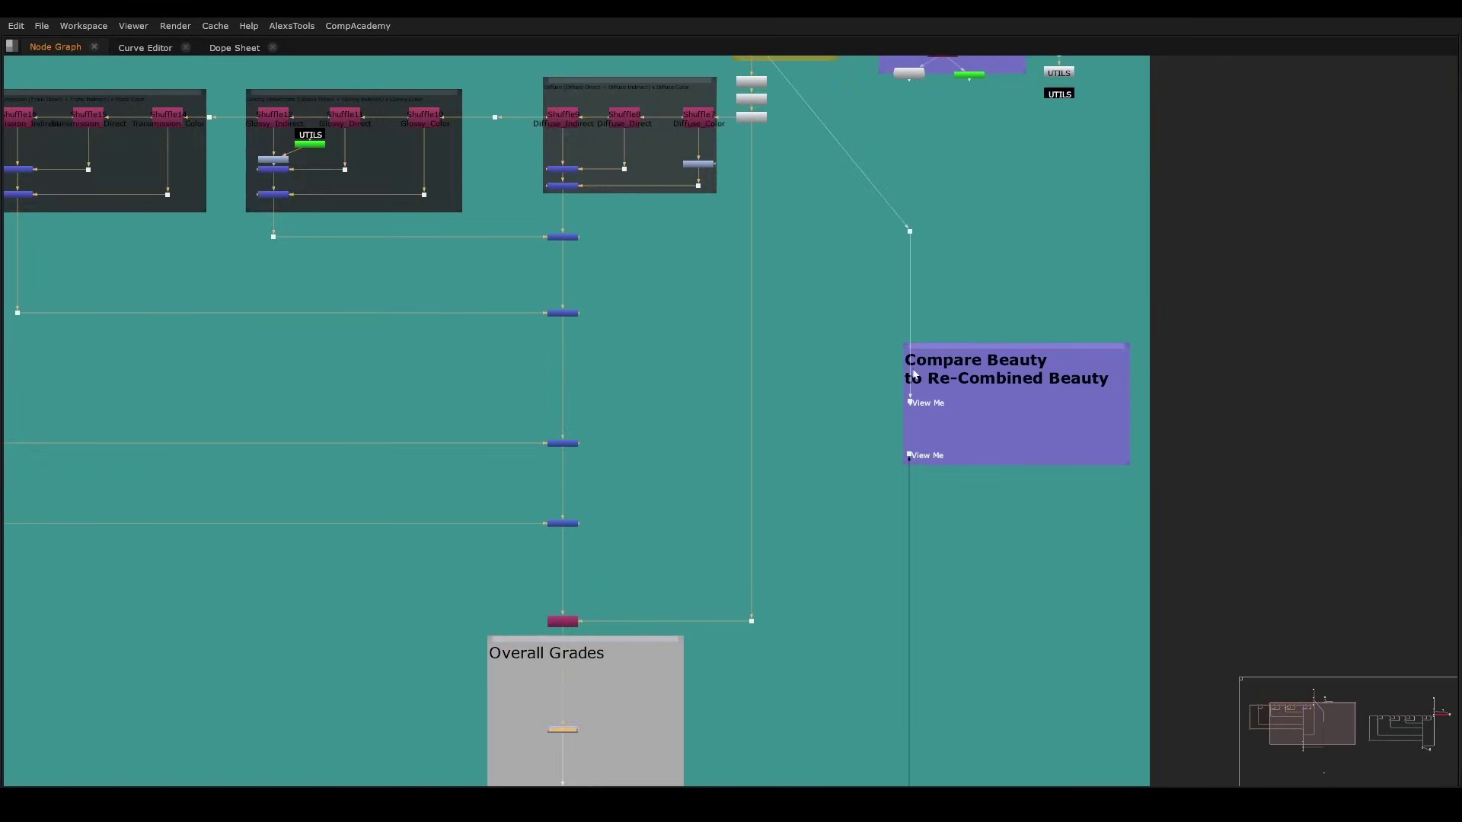
middle_click_drag(1087, 92, 960, 365)
scroll(959, 366, "up", 2)
left_click(923, 369)
middle_click_drag(667, 723, 841, 260)
middle_click_drag(458, 761, 587, 495)
scroll(586, 495, "up", 3)
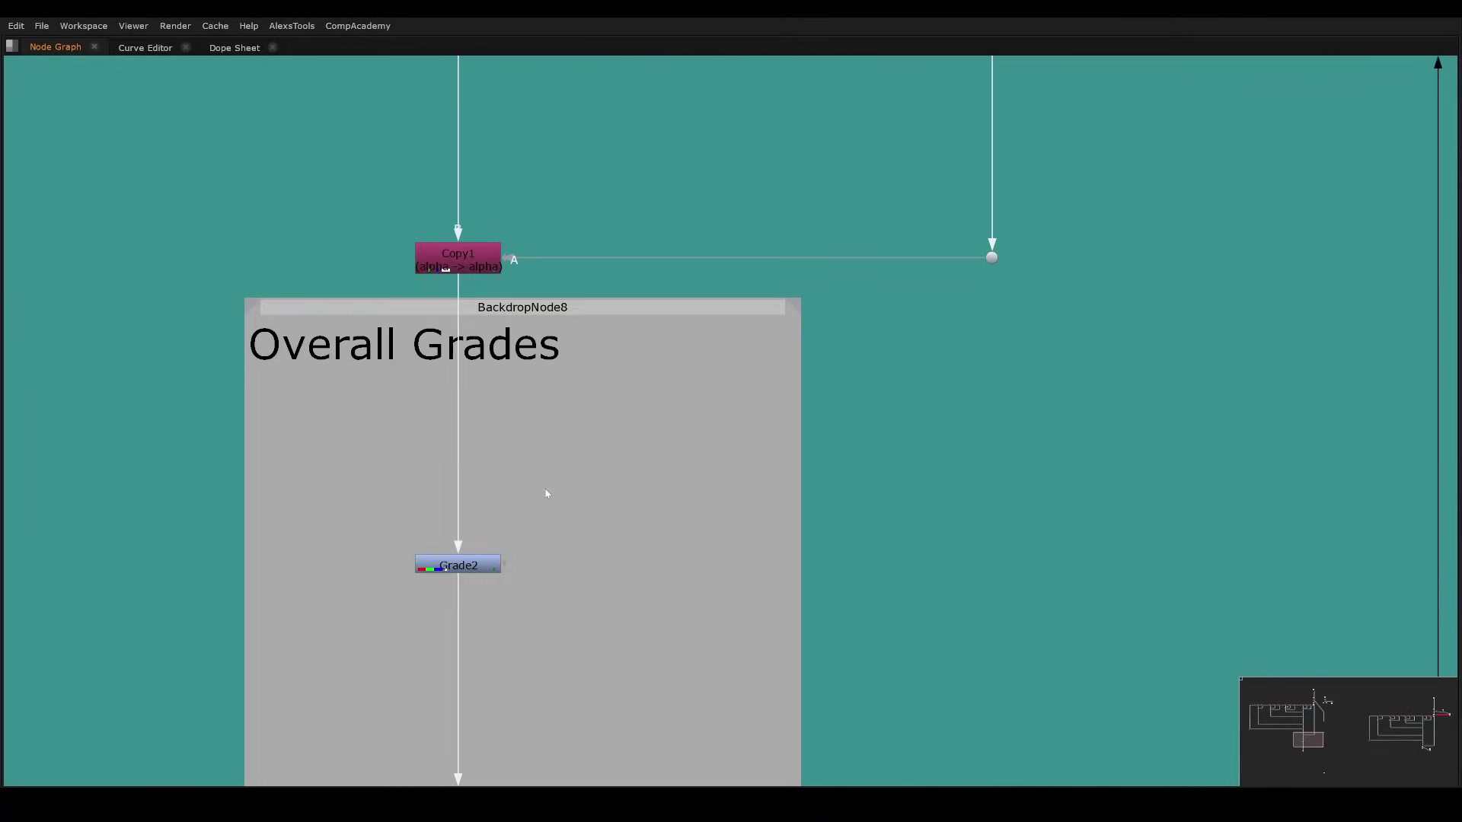
key("ctrl+v")
left_click_drag(509, 564, 652, 466)
- Insert a Cryptomatte node between the UTILS node and Grade2's mask, and view it
key("Tab")
type("cryptoo")
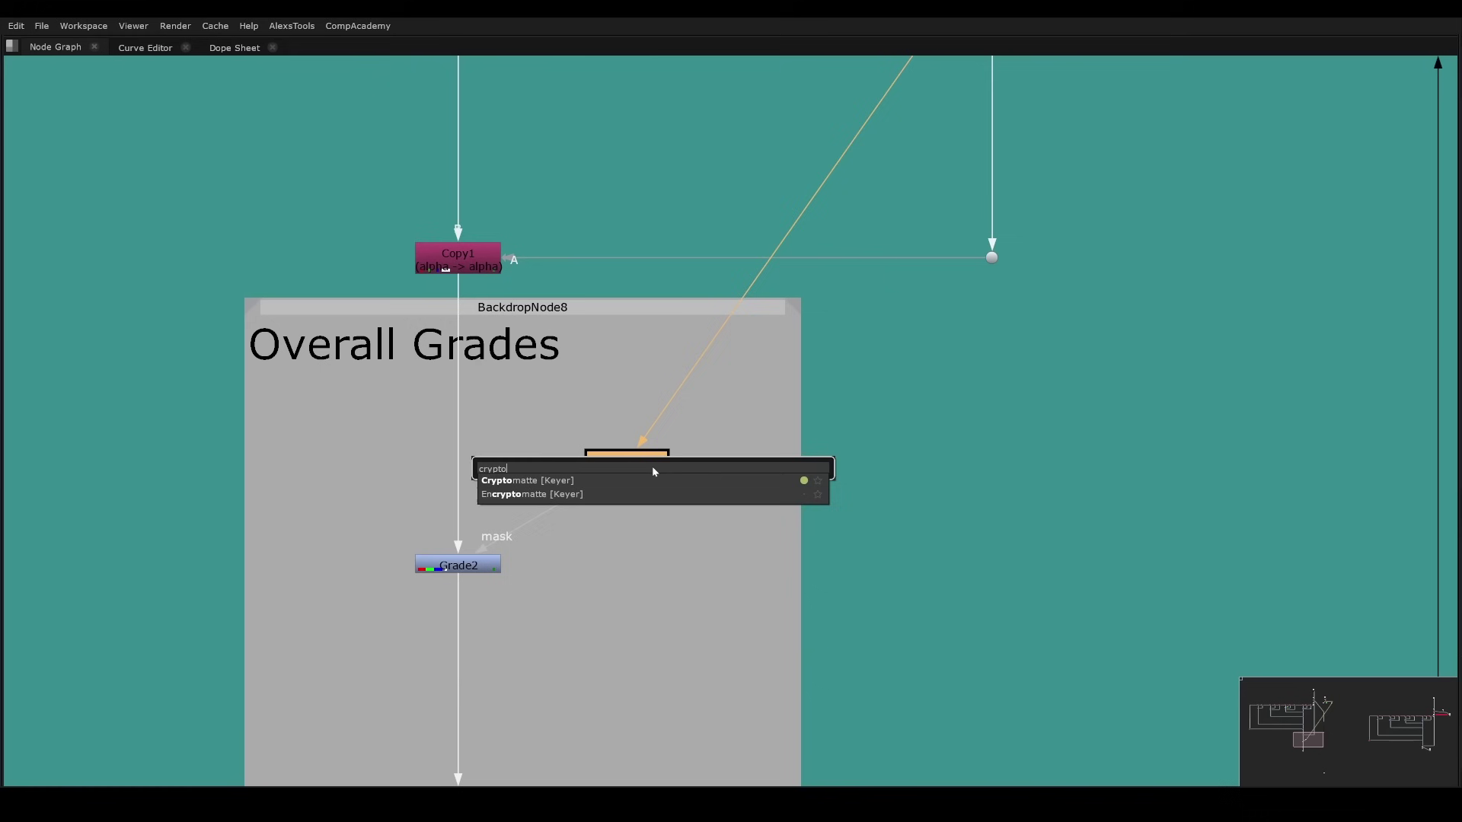
key("Return")
key("space")
middle_click_drag(729, 677, 748, 718)
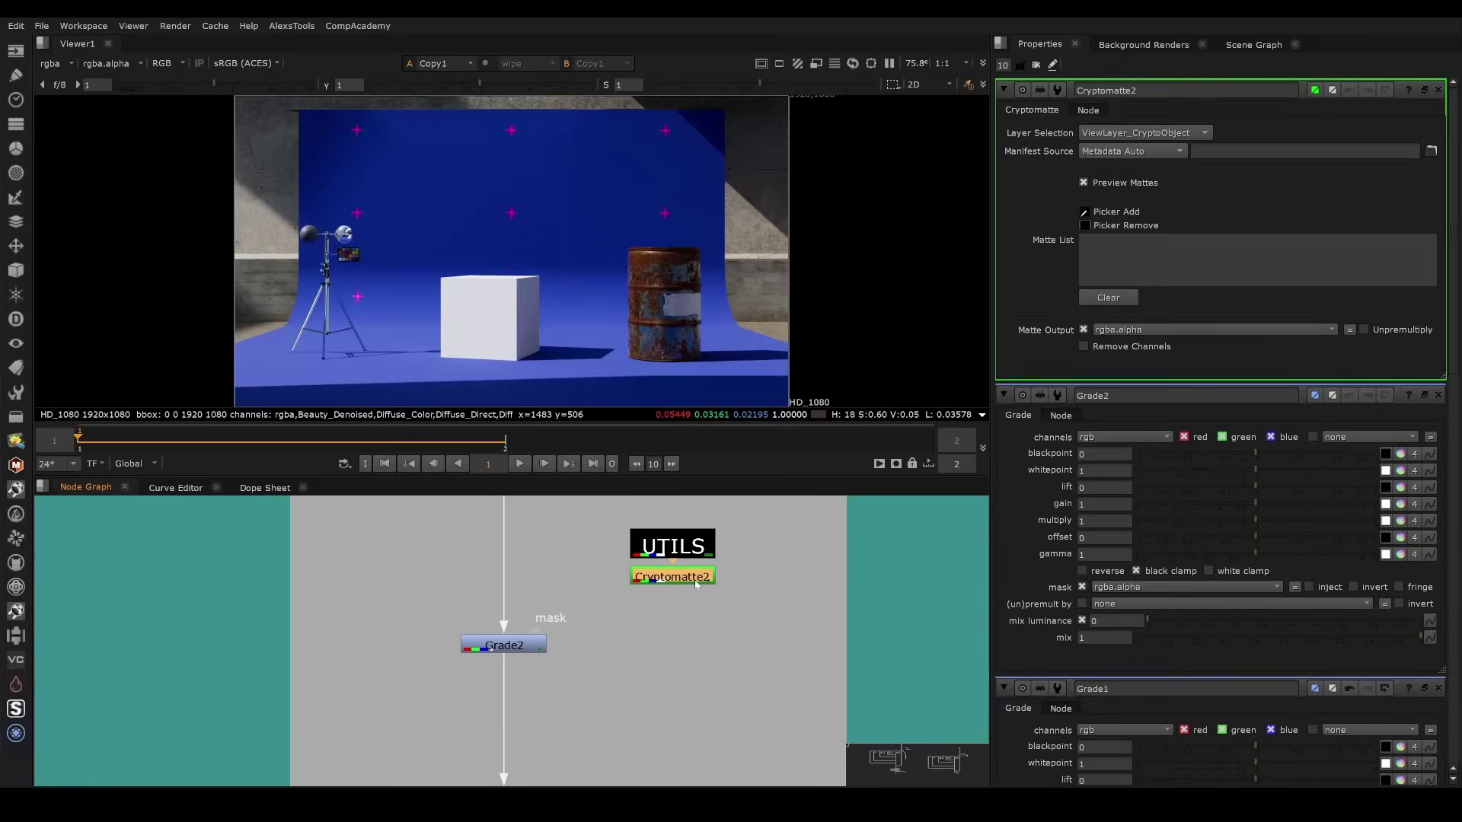
key("1")
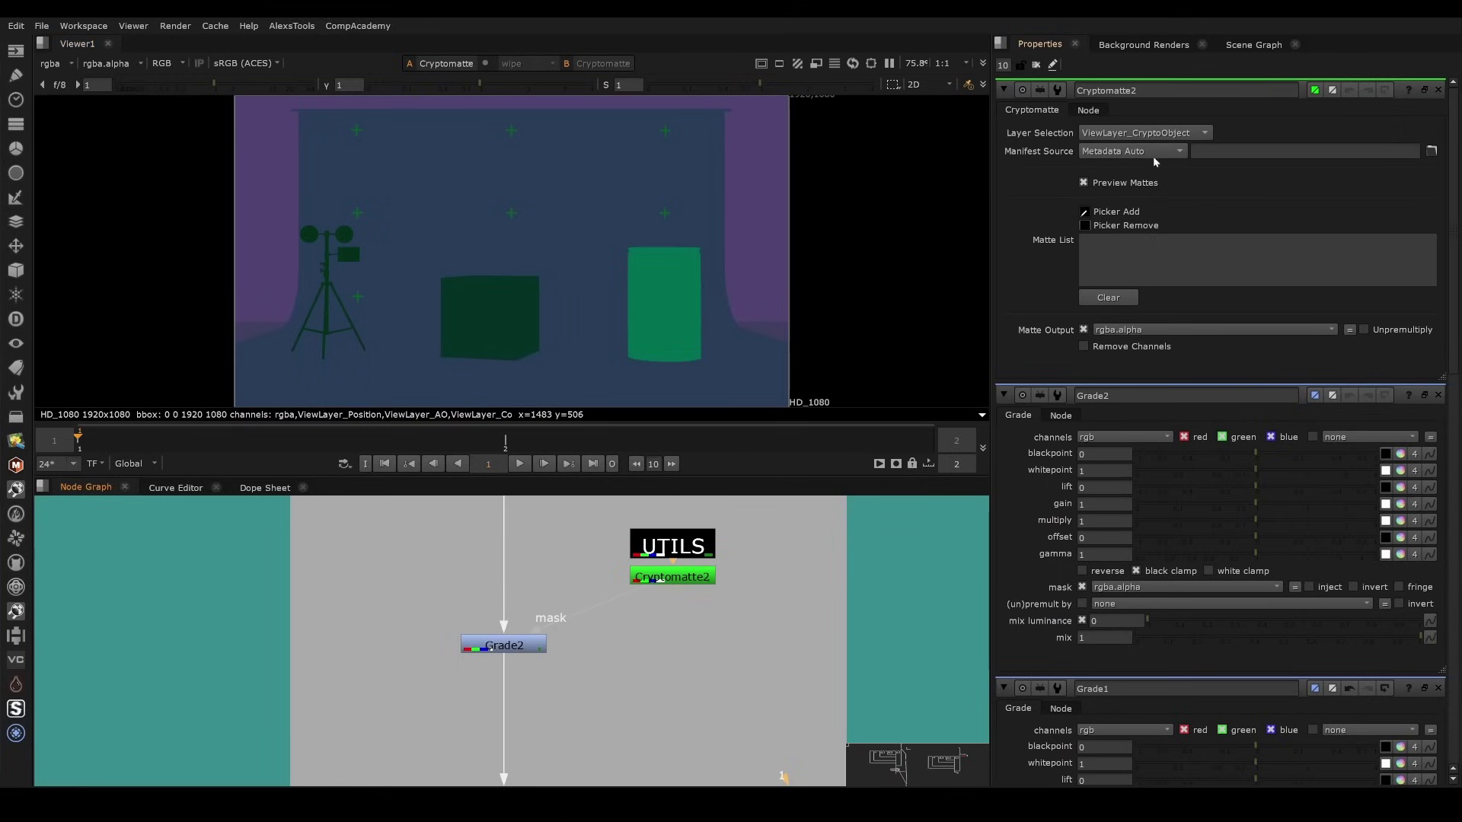
- Preview the ViewLayer_CryptoAsset and ViewLayer_CryptoMaterial layers in the Cryptomatte, and return to ViewLayer_CryptoObject
left_click(1182, 136)
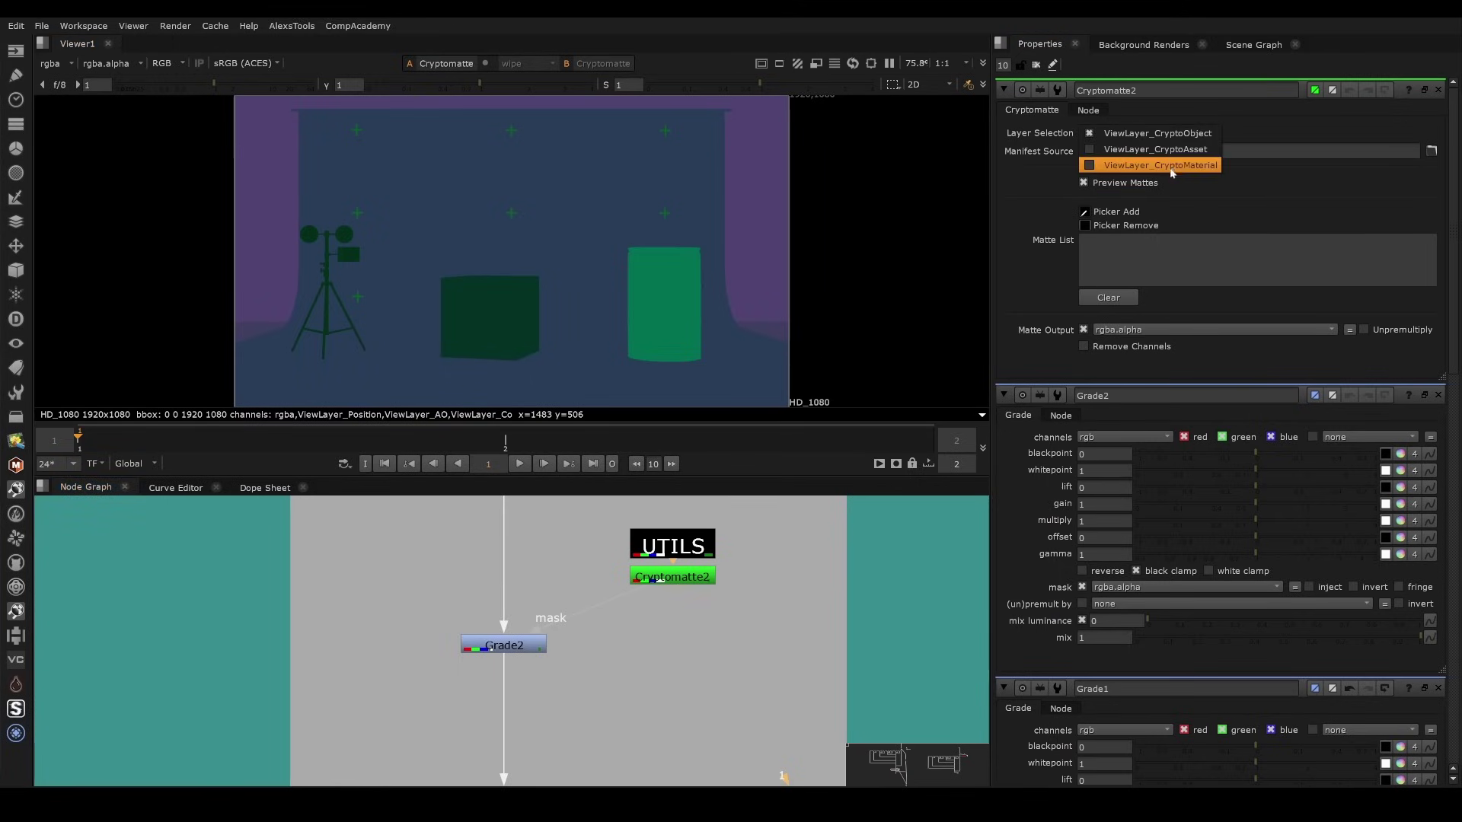
left_click(1184, 156)
left_click(1179, 133)
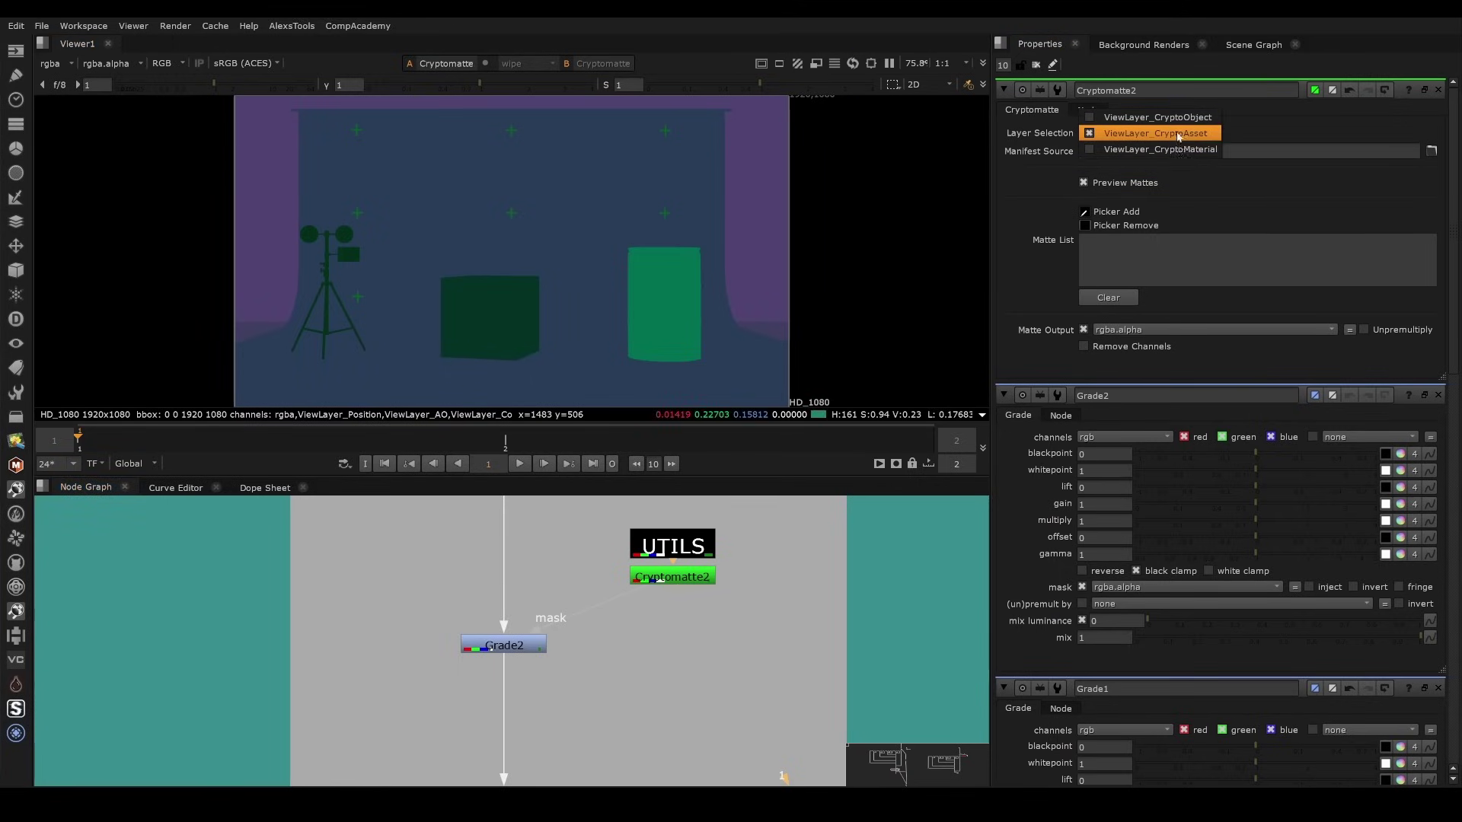
left_click(1172, 131)
left_click(1173, 131)
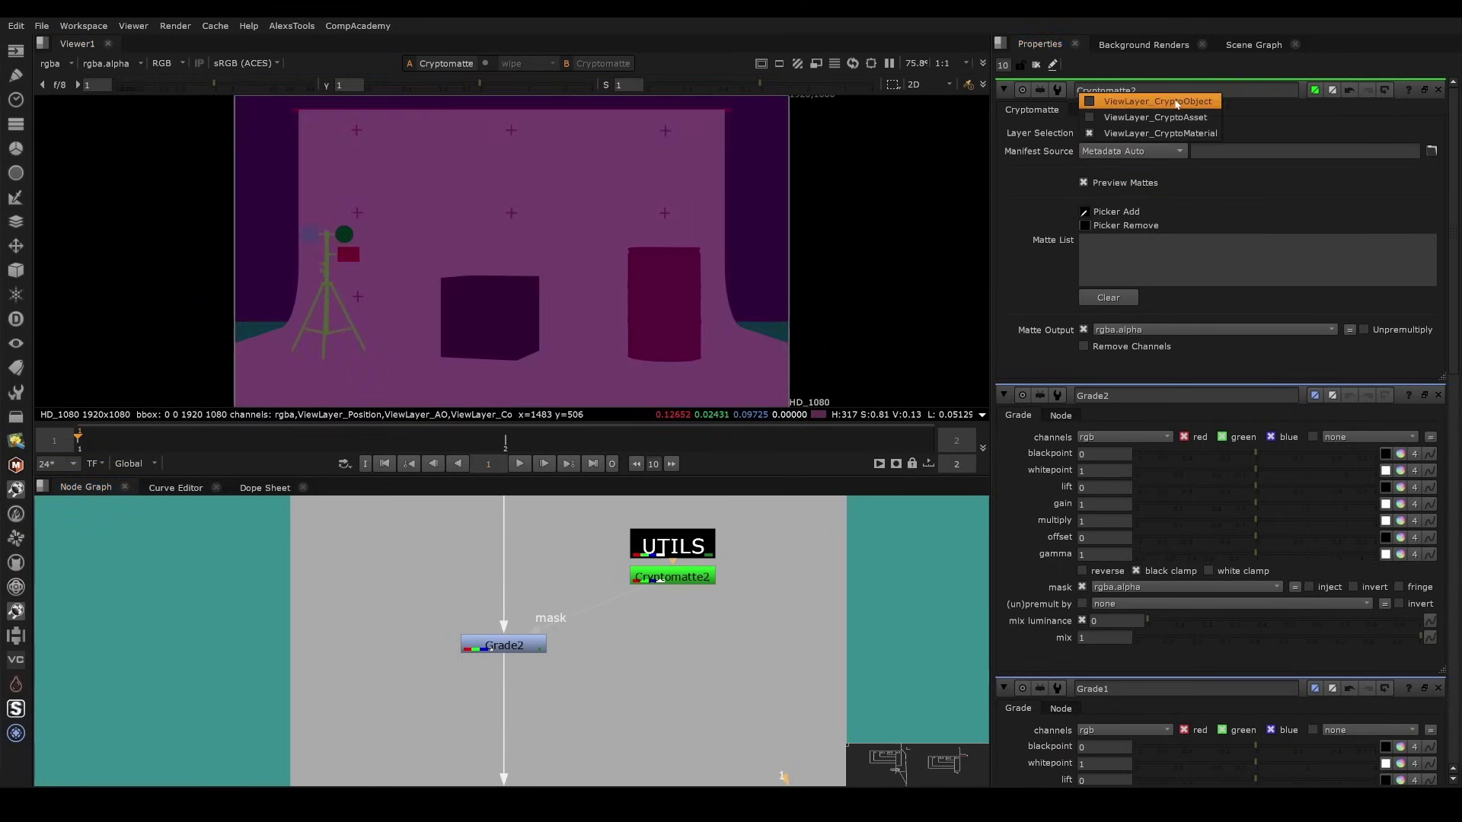
left_click(1175, 102)
- Pick the cube as the Cryptomatte's matte and tint it yellow with Grade2's gain at green 0.83897 and blue 0
left_click(502, 318, "ctrl")
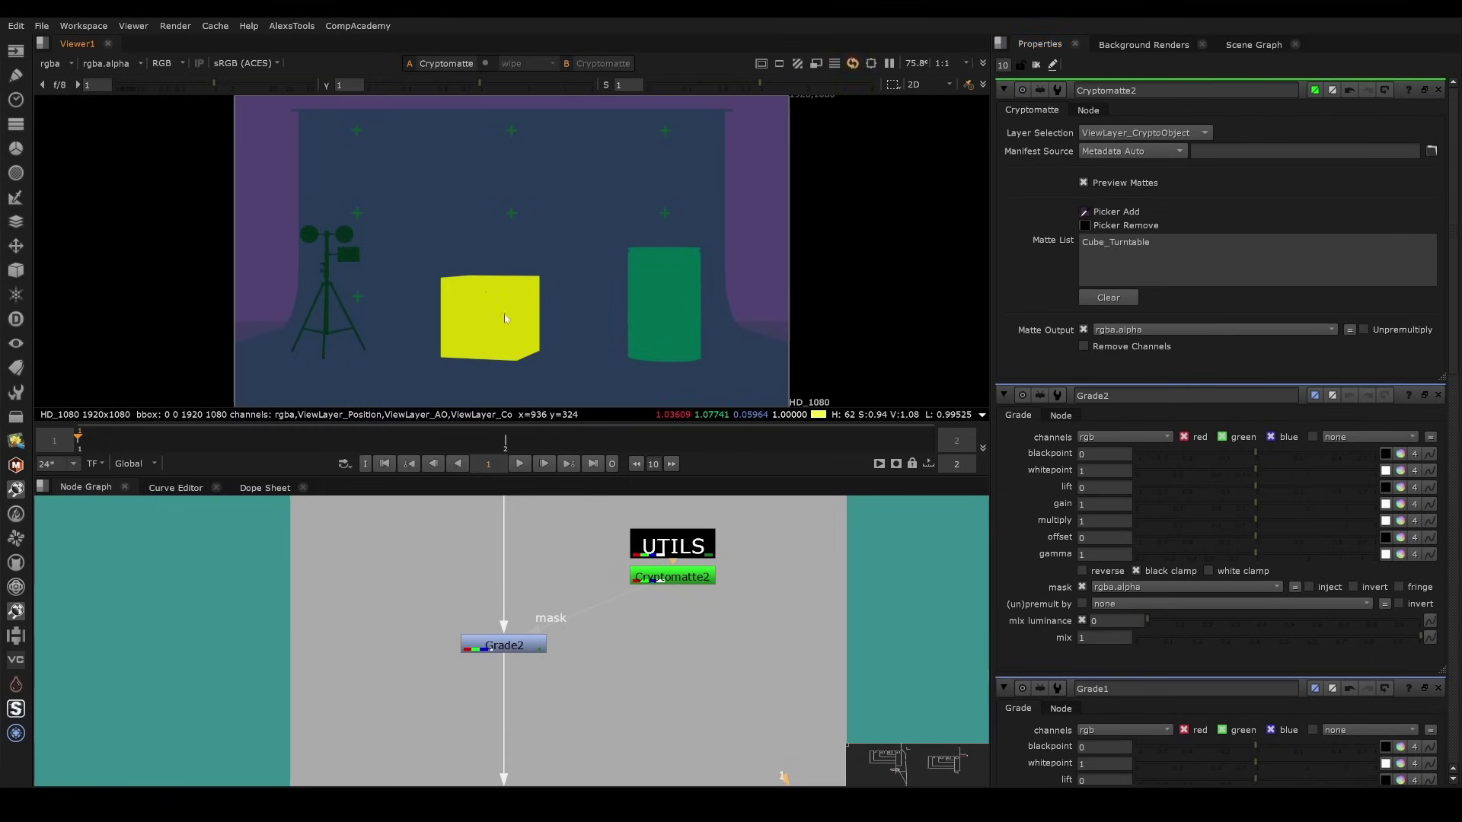
double_click(533, 648)
key("1")
left_click(1401, 199)
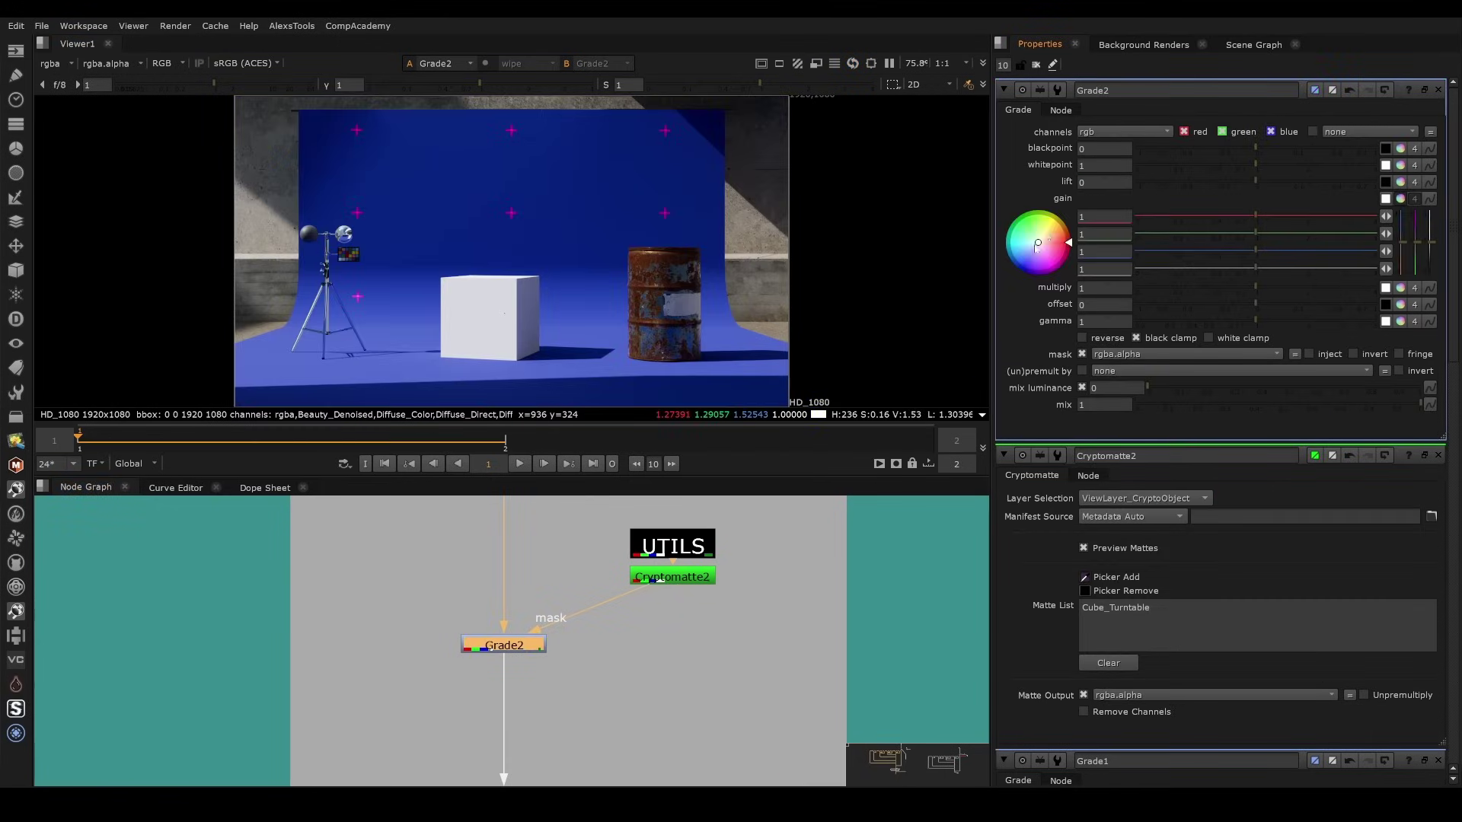
left_click_drag(1038, 242, 1058, 218)
scroll(529, 335, "up", 7)
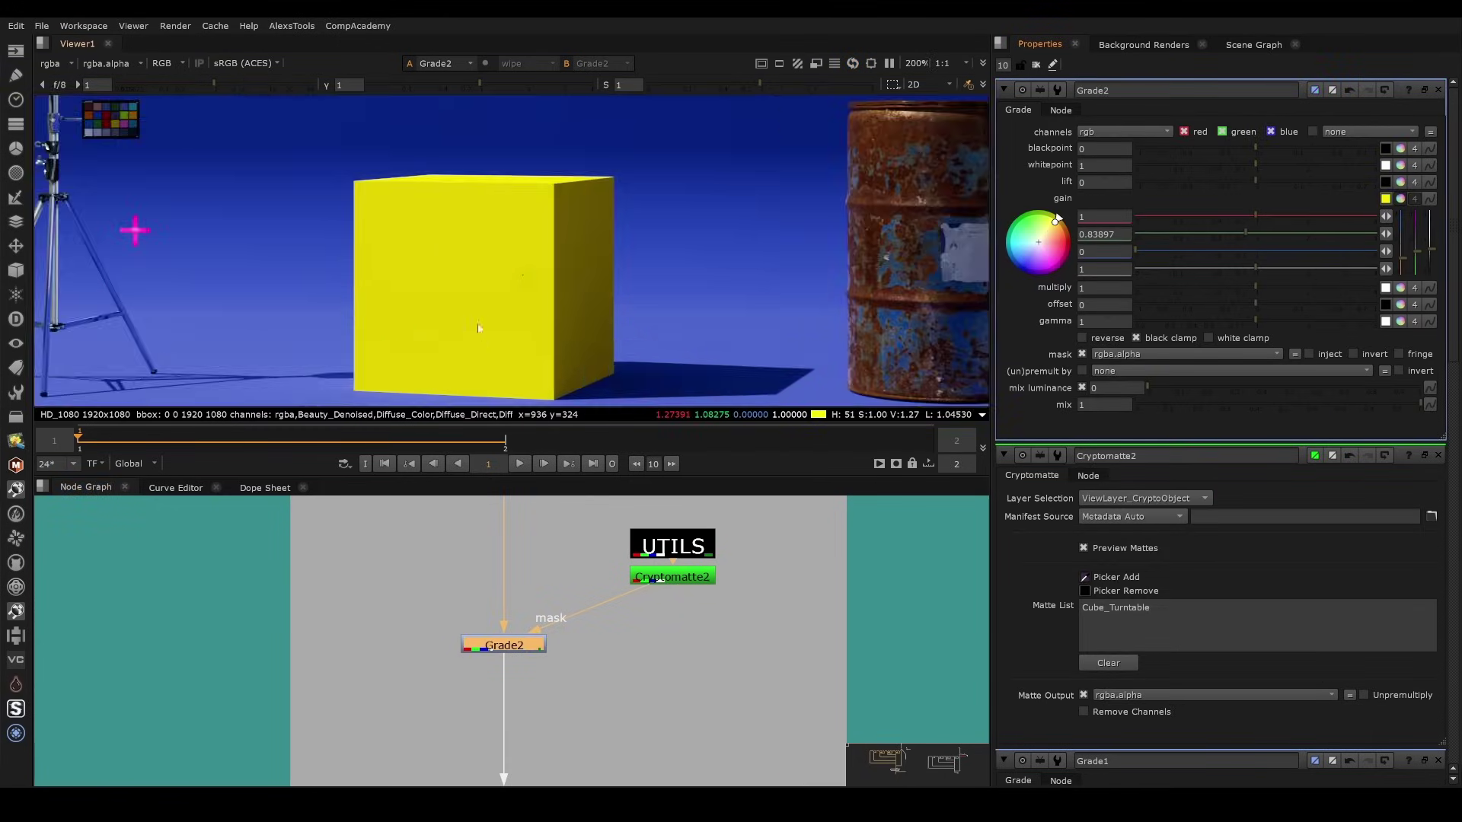
key("f")
scroll(750, 647, "down", 5)
- Frame the whole Blender CG Compositing Template in the node graph and select all its nodes
middle_click_drag(732, 636, 593, 693)
key("space")
middle_click_drag(868, 433, 874, 428)
left_click(791, 423)
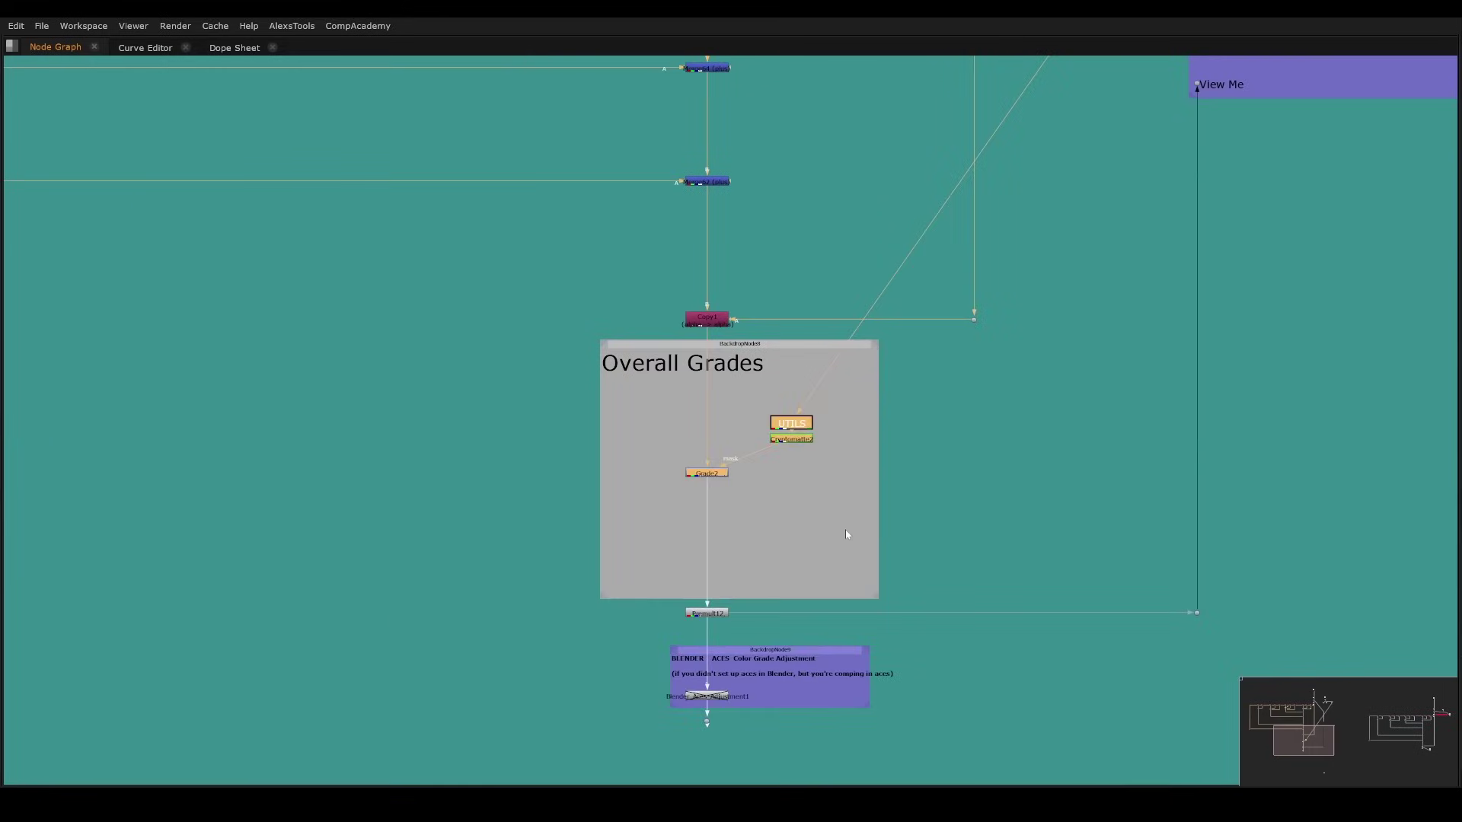
middle_click_drag(845, 528, 756, 650)
scroll(756, 649, "down", 5)
middle_click_drag(792, 487, 906, 488)
left_click_drag(1175, 116, 226, 765)
middle_click_drag(716, 458, 716, 447)
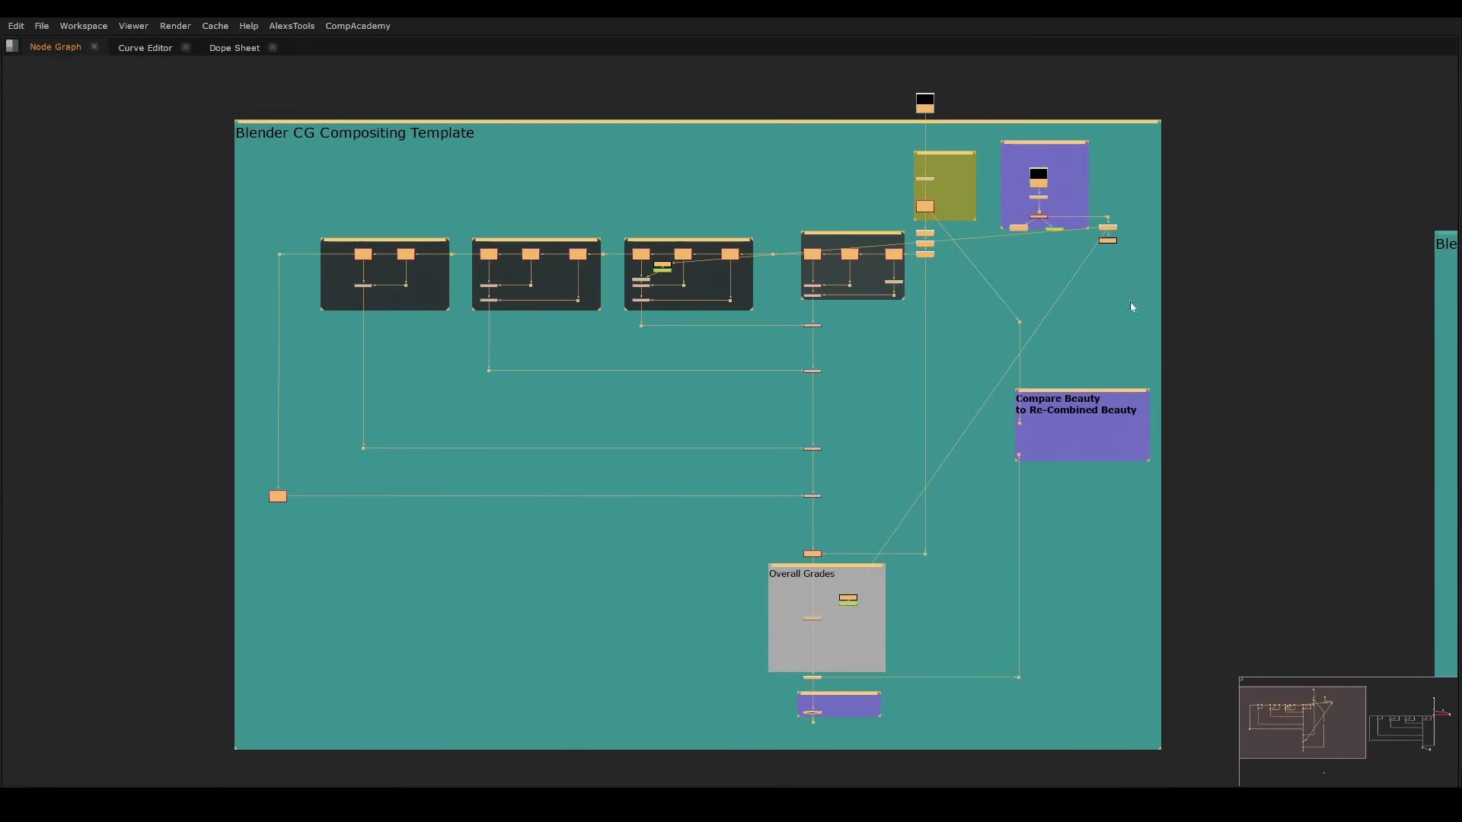
middle_click_drag(896, 371, 833, 431)
- Examine the graded composite in the viewer, enlarged and close up on the cube and barrel
key("space")
key("space")
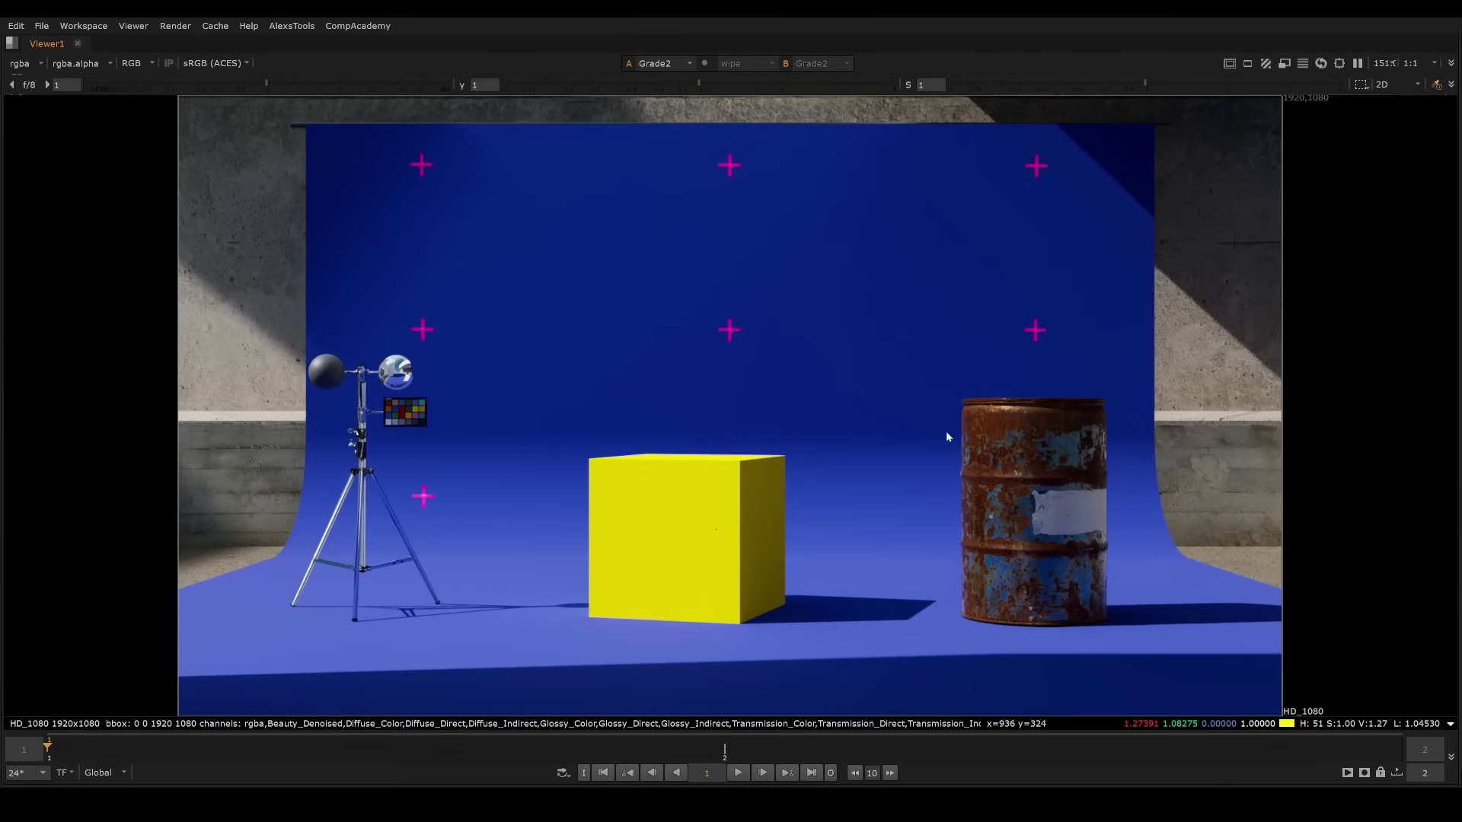
key("space")
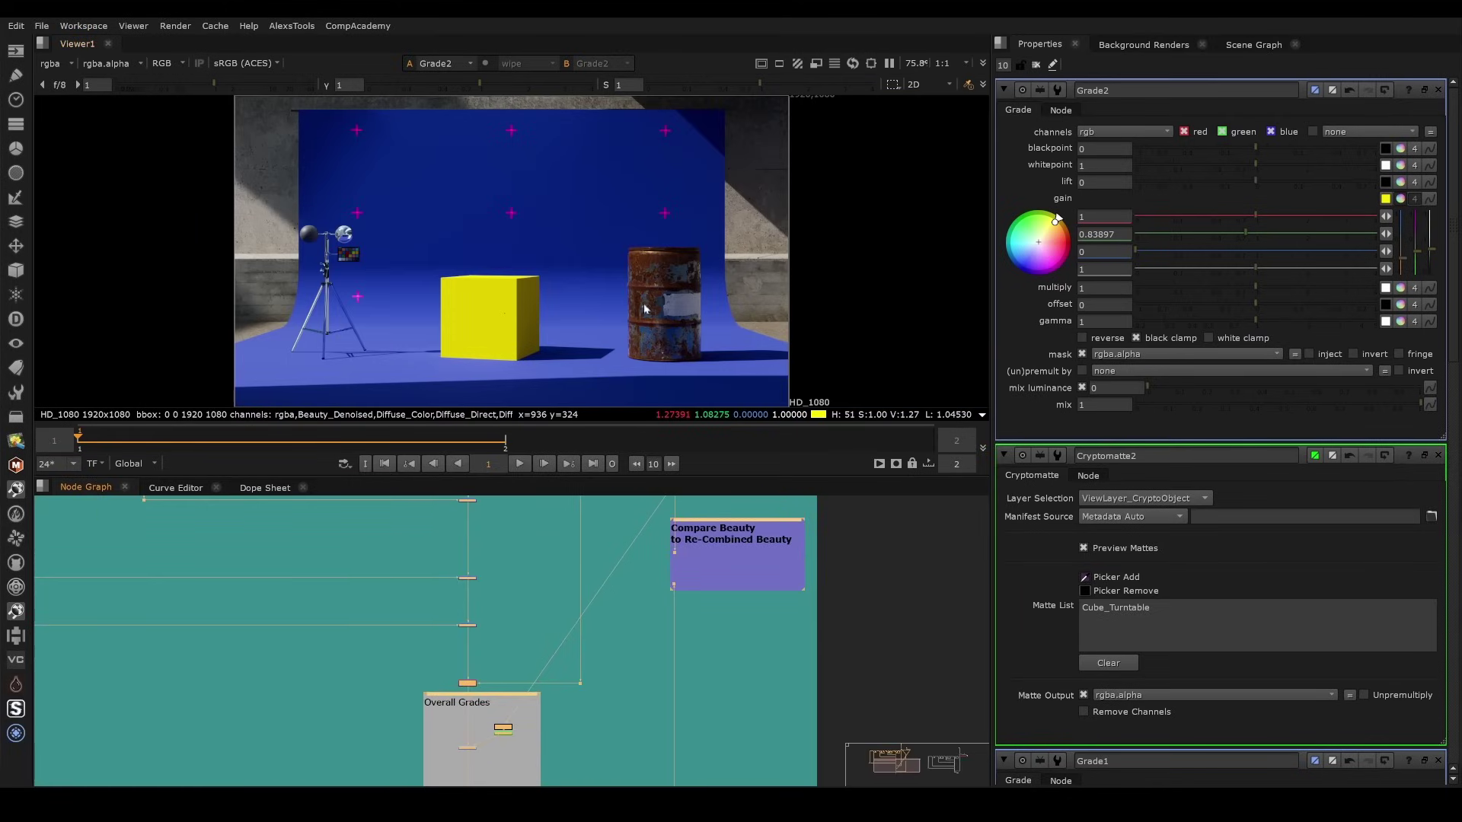
scroll(685, 333, "up", 5)
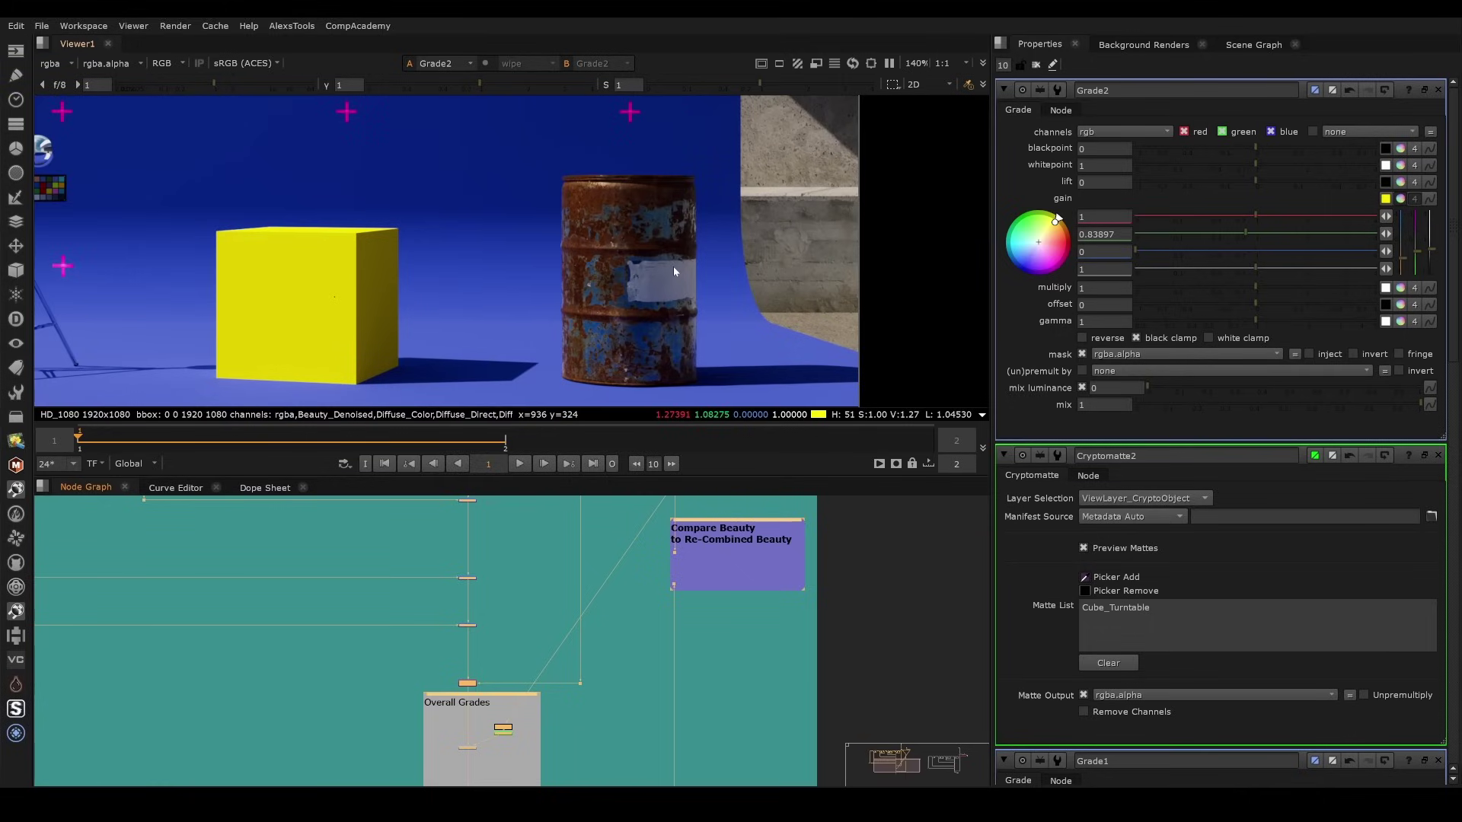
key("f")
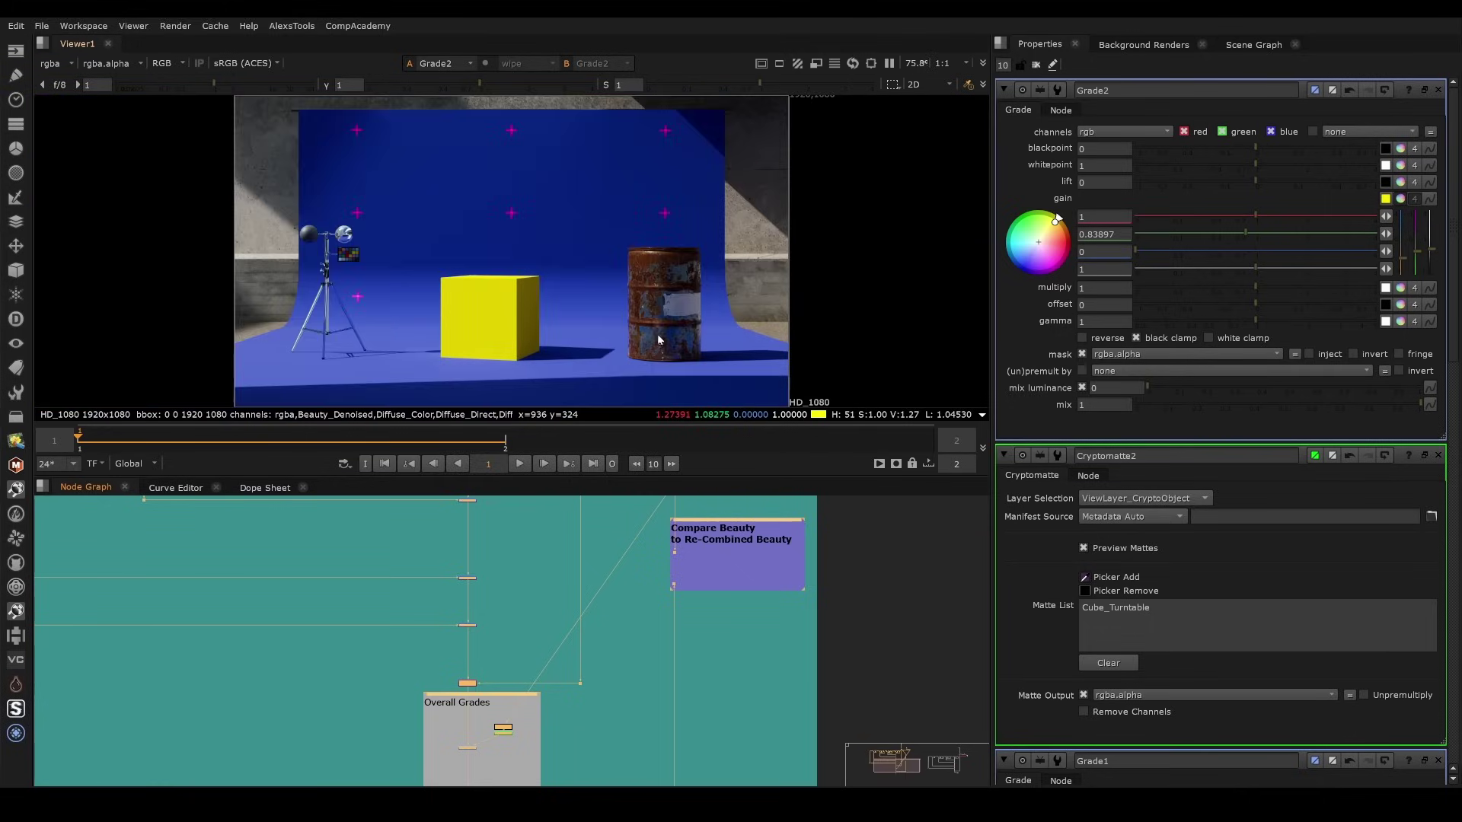
- Close all the open node property panels
left_click(1438, 90)
left_click(1437, 91)
left_click(1437, 91)
left_click(1438, 90)
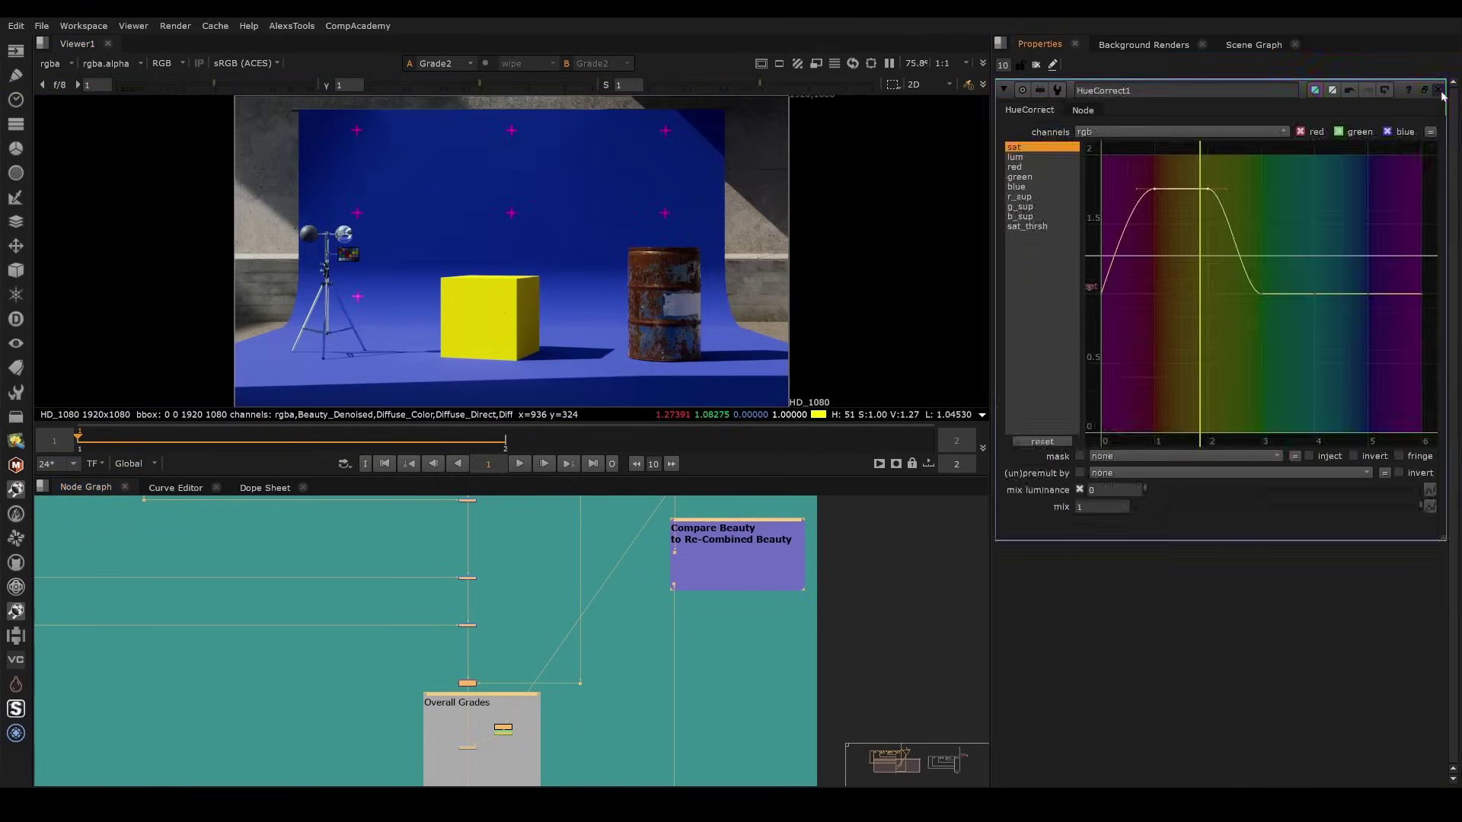
left_click(1438, 91)
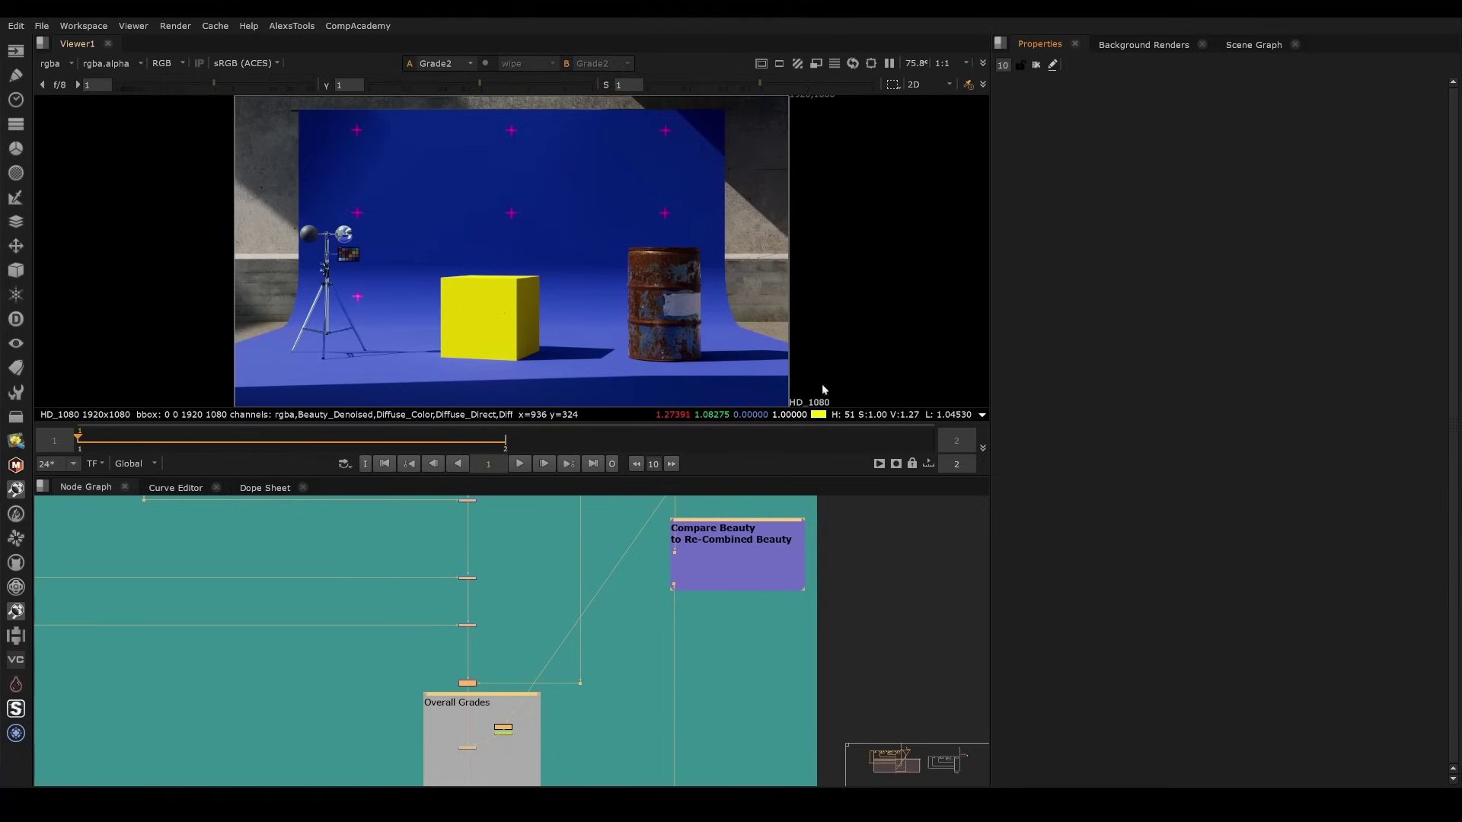
- Select every node of the template again to show its full extent, and clear the selection
middle_click_drag(600, 655, 683, 583)
left_click_drag(636, 630, 732, 651)
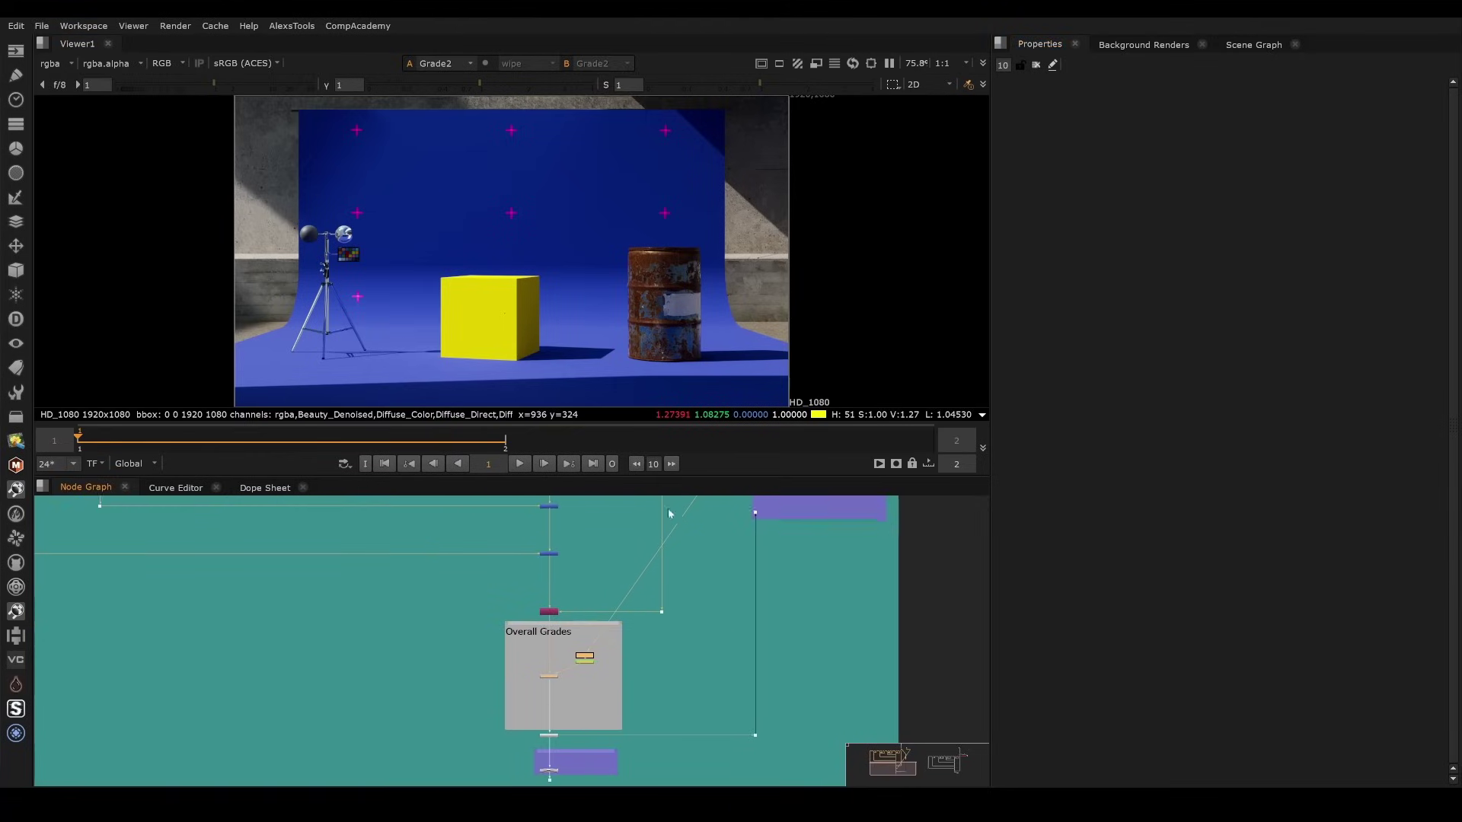
middle_click_drag(622, 670, 610, 619)
key("space")
middle_click_drag(649, 363, 846, 375)
left_click_drag(1185, 98, 12, 787)
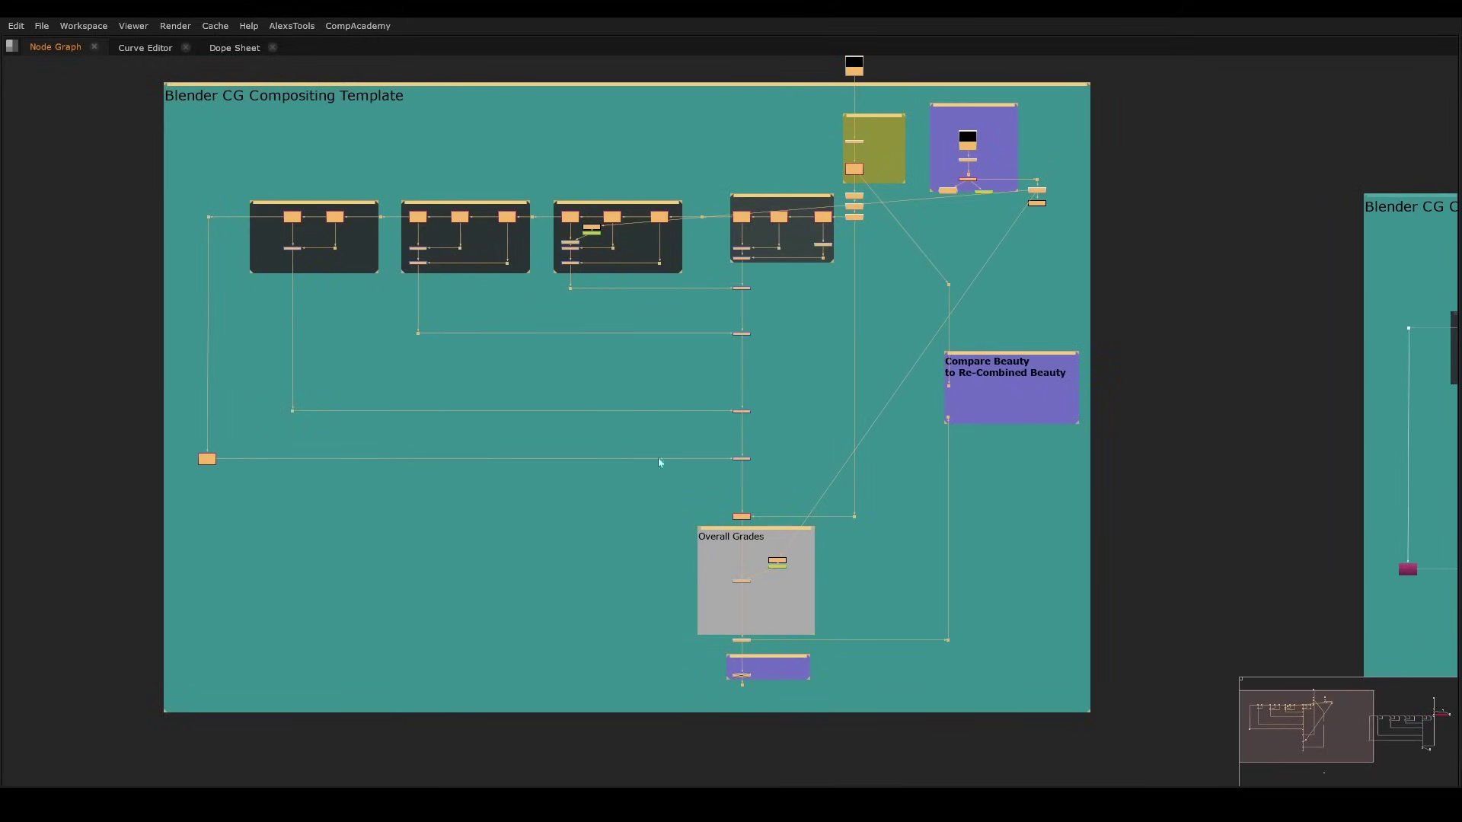
left_click(1103, 511)
- View the original beauty from the Compare Beauty to Re-Combined Beauty backdrop
middle_click_drag(1112, 468, 941, 504)
middle_click_drag(715, 347, 722, 437)
middle_click_drag(927, 462, 787, 476)
key("space")
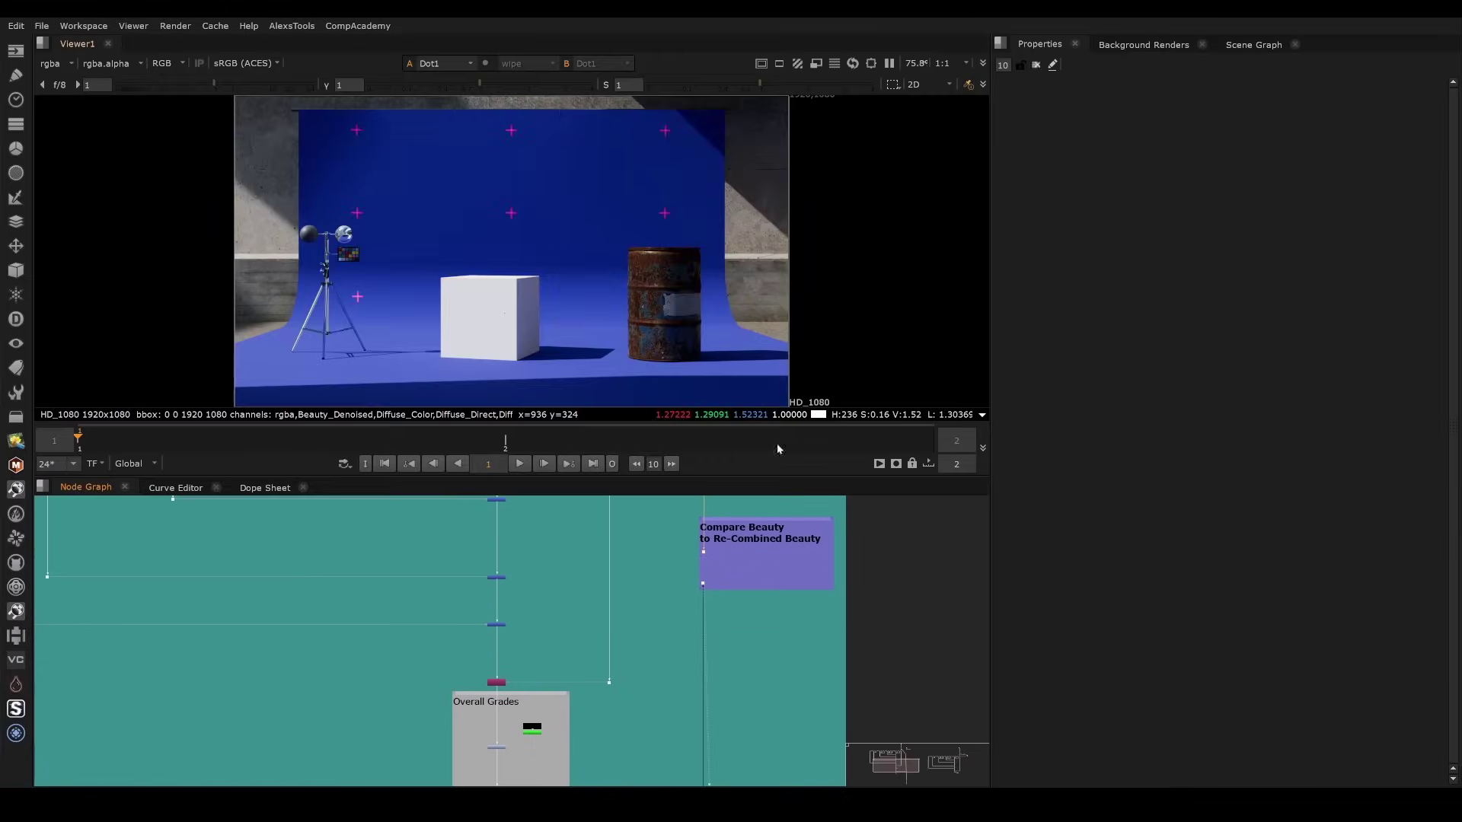
- Select the row of Shuffle nodes across the Diffuse, Glossy Reflections and Transmission backdrops
key("space")
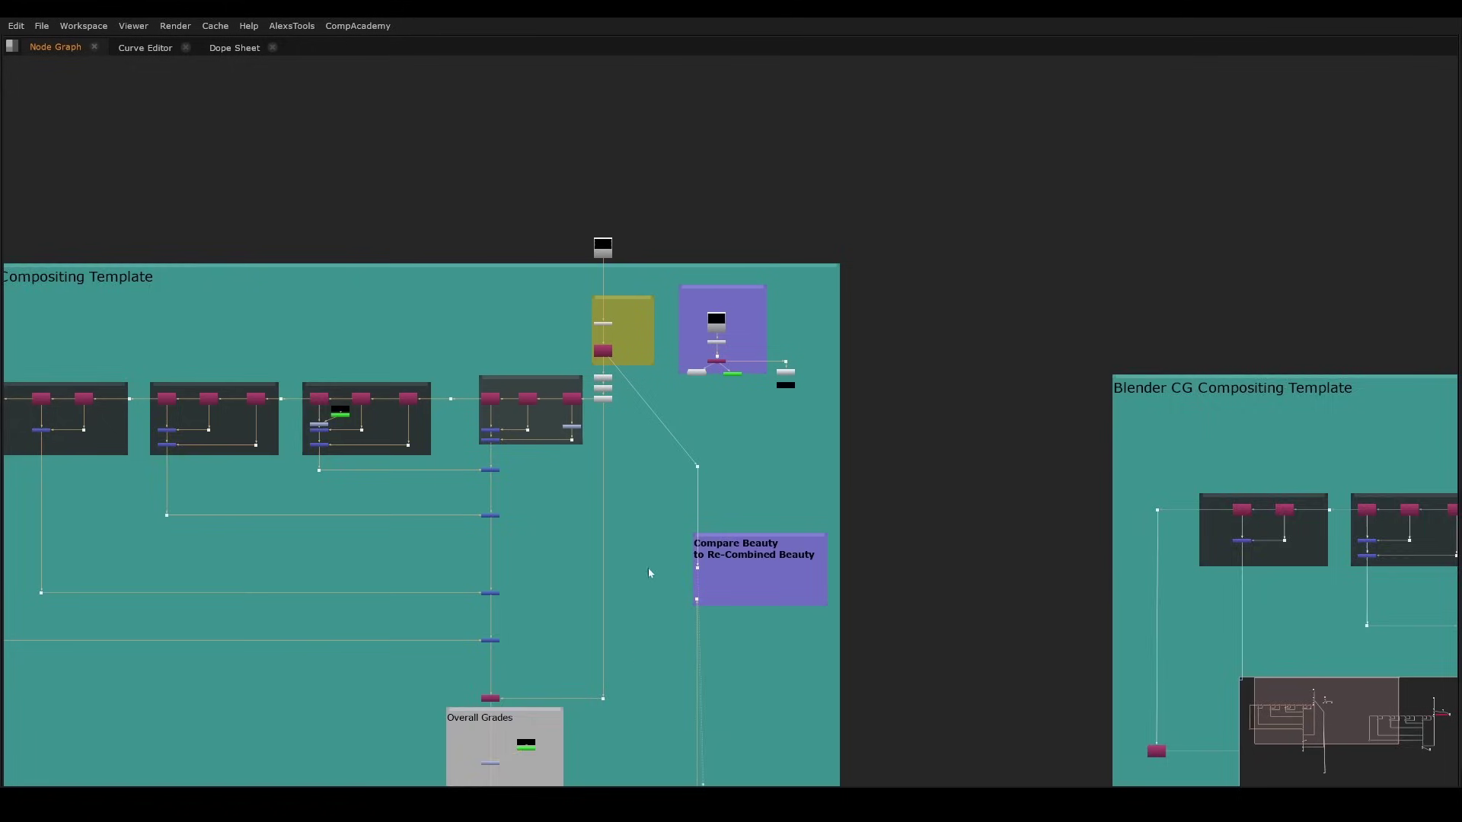
scroll(792, 260, "up", 3)
scroll(799, 305, "up", 4)
scroll(898, 256, "down", 5)
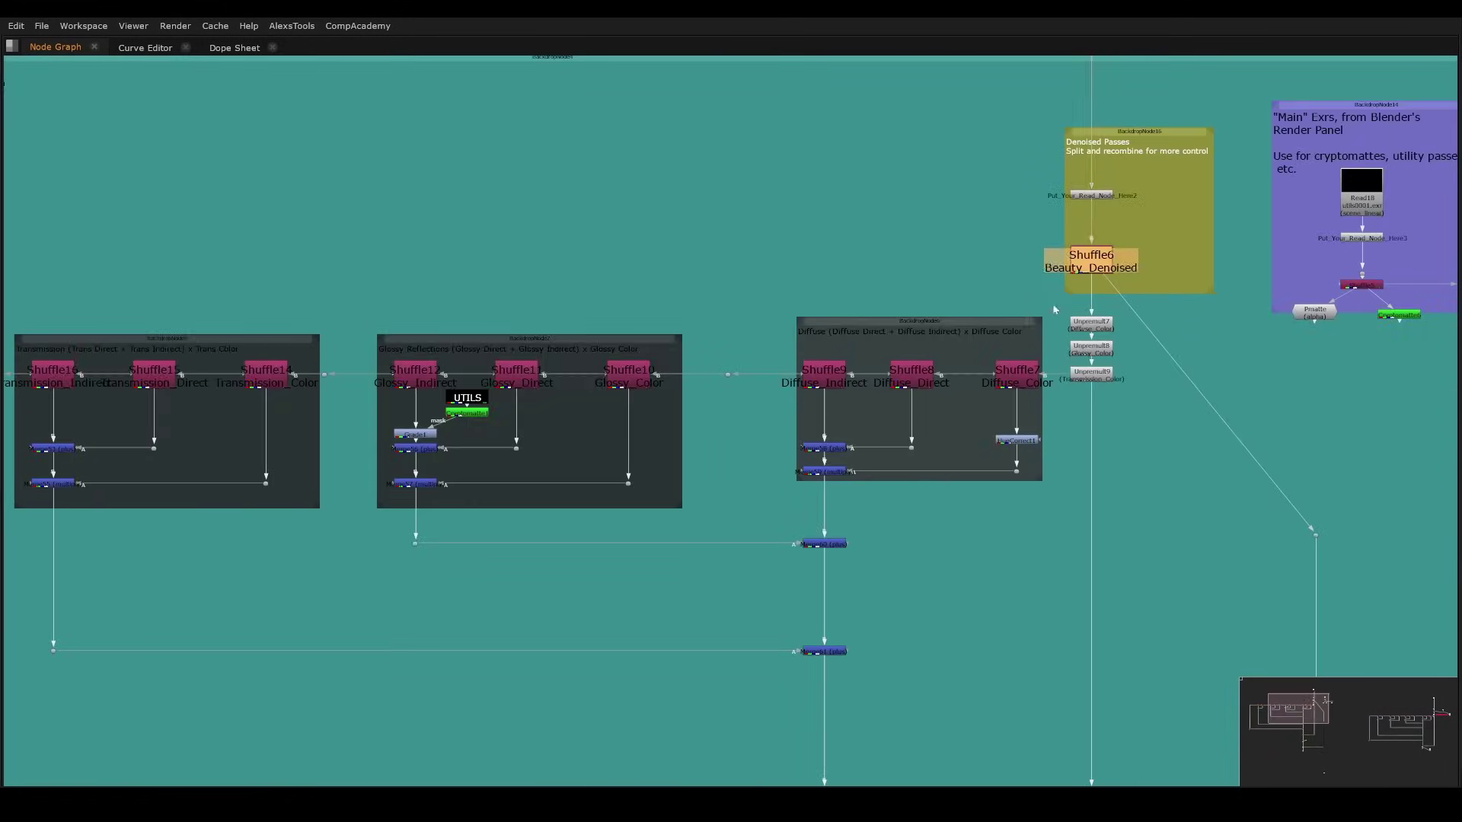
left_click_drag(1062, 281, 6, 428)
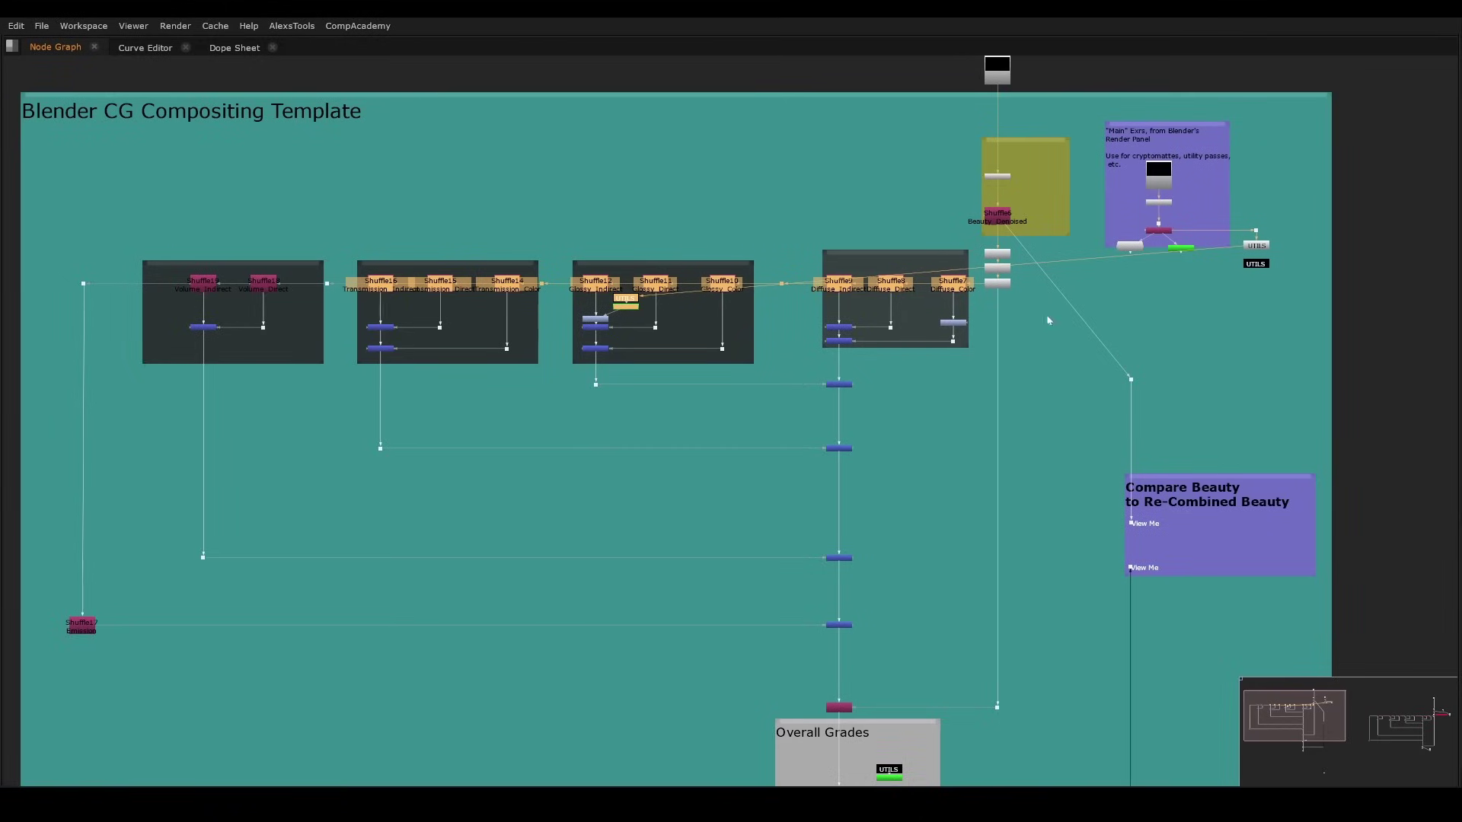
- View the original beauty from the Compare Beauty to Re-Combined Beauty backdrop and enlarge the barrel to pixel level
middle_click_drag(1049, 320, 778, 352)
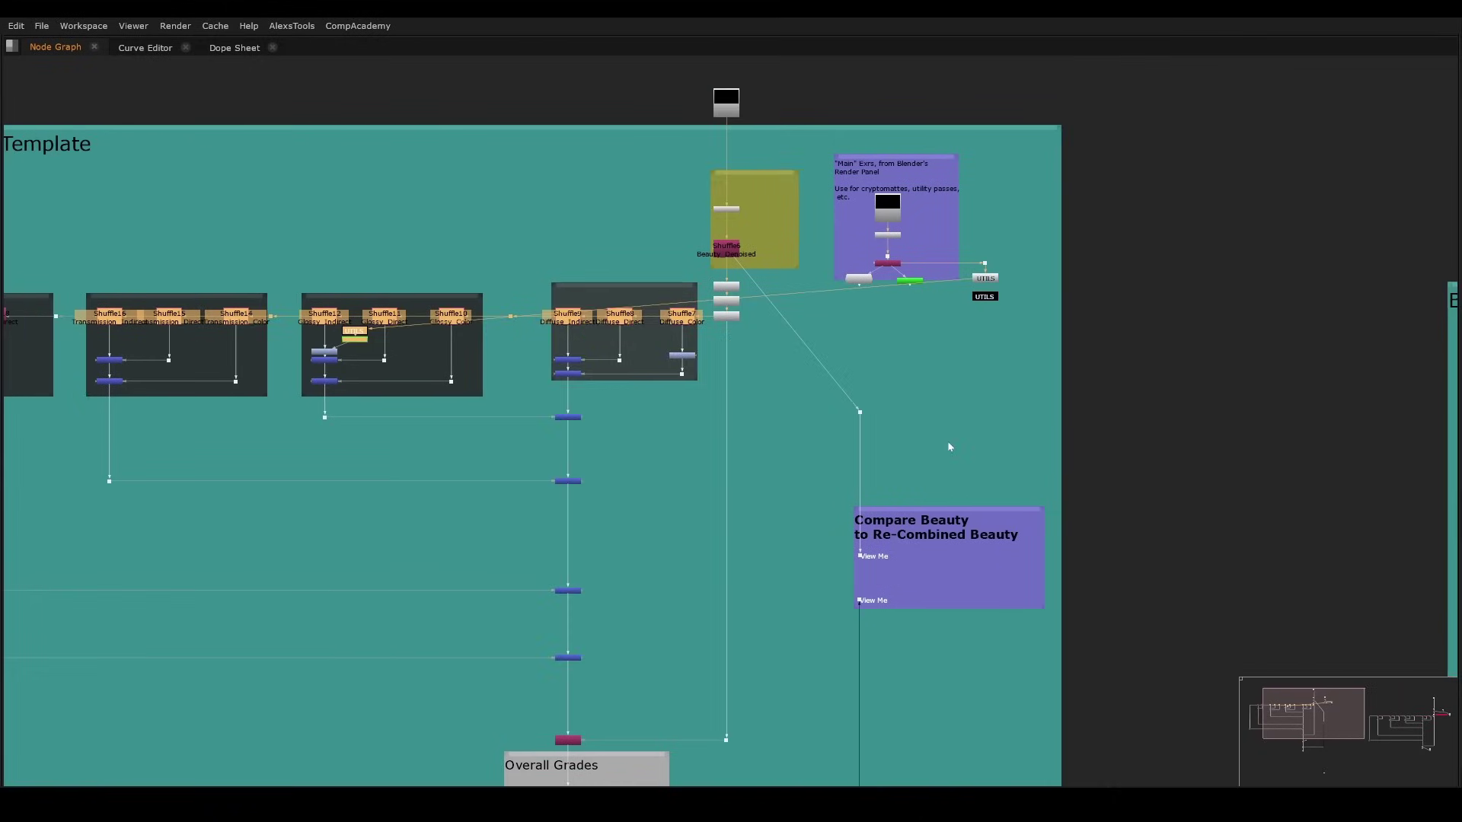
left_click_drag(900, 543, 812, 595)
scroll(888, 562, "up", 2)
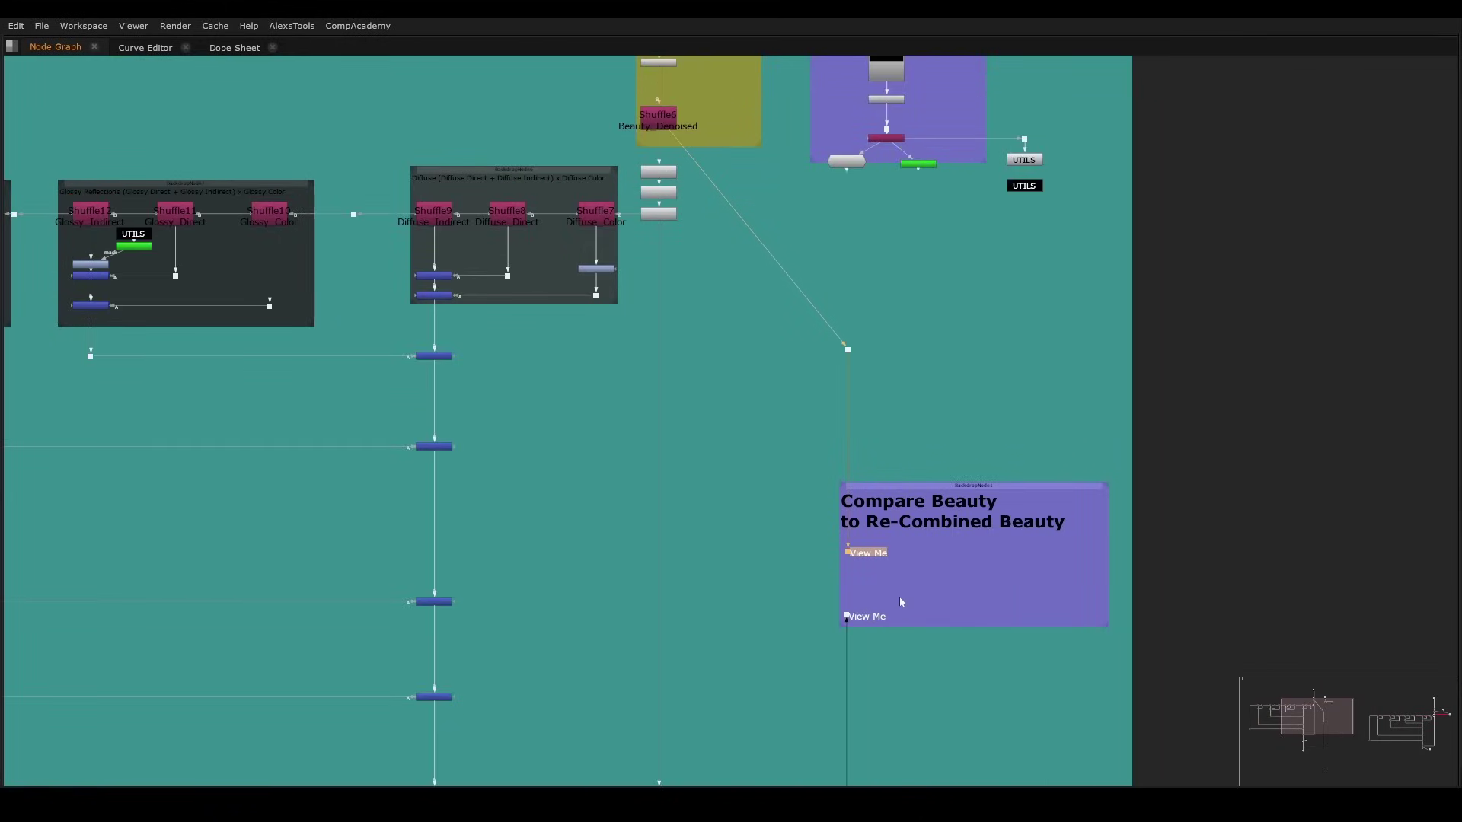
middle_click_drag(930, 561, 675, 651)
key("space")
left_click_drag(731, 608, 588, 635)
key("1")
scroll(679, 290, "up", 11)
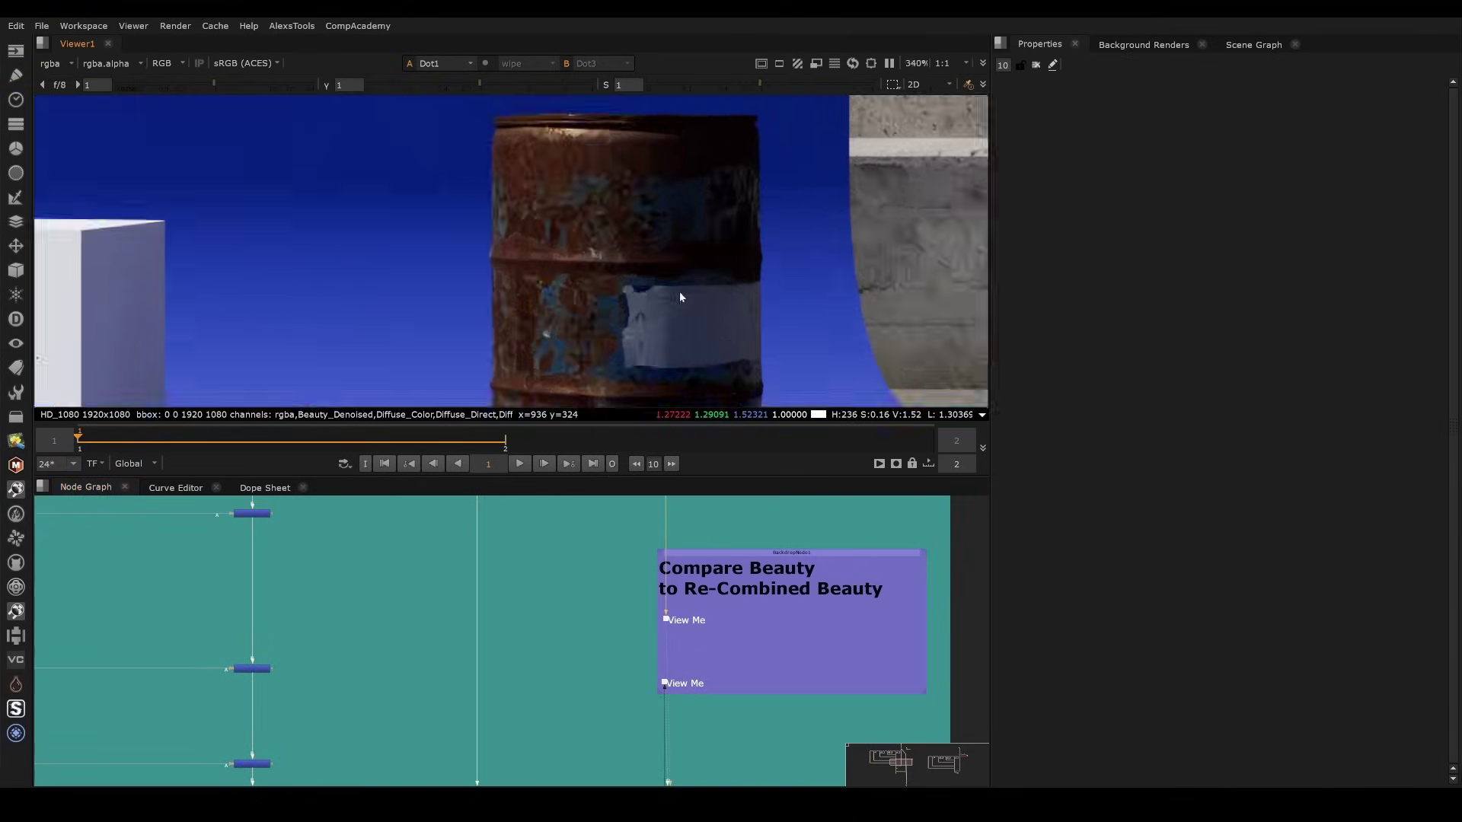
scroll(678, 636, "up", 3)
scroll(678, 637, "up", 3)
scroll(287, 218, "up", 7)
- Switch the viewer between the re-combined beauty and the original beauty to compare the barrel's pixels
middle_click_drag(548, 602, 522, 434)
left_click_drag(670, 563, 465, 708)
key("2")
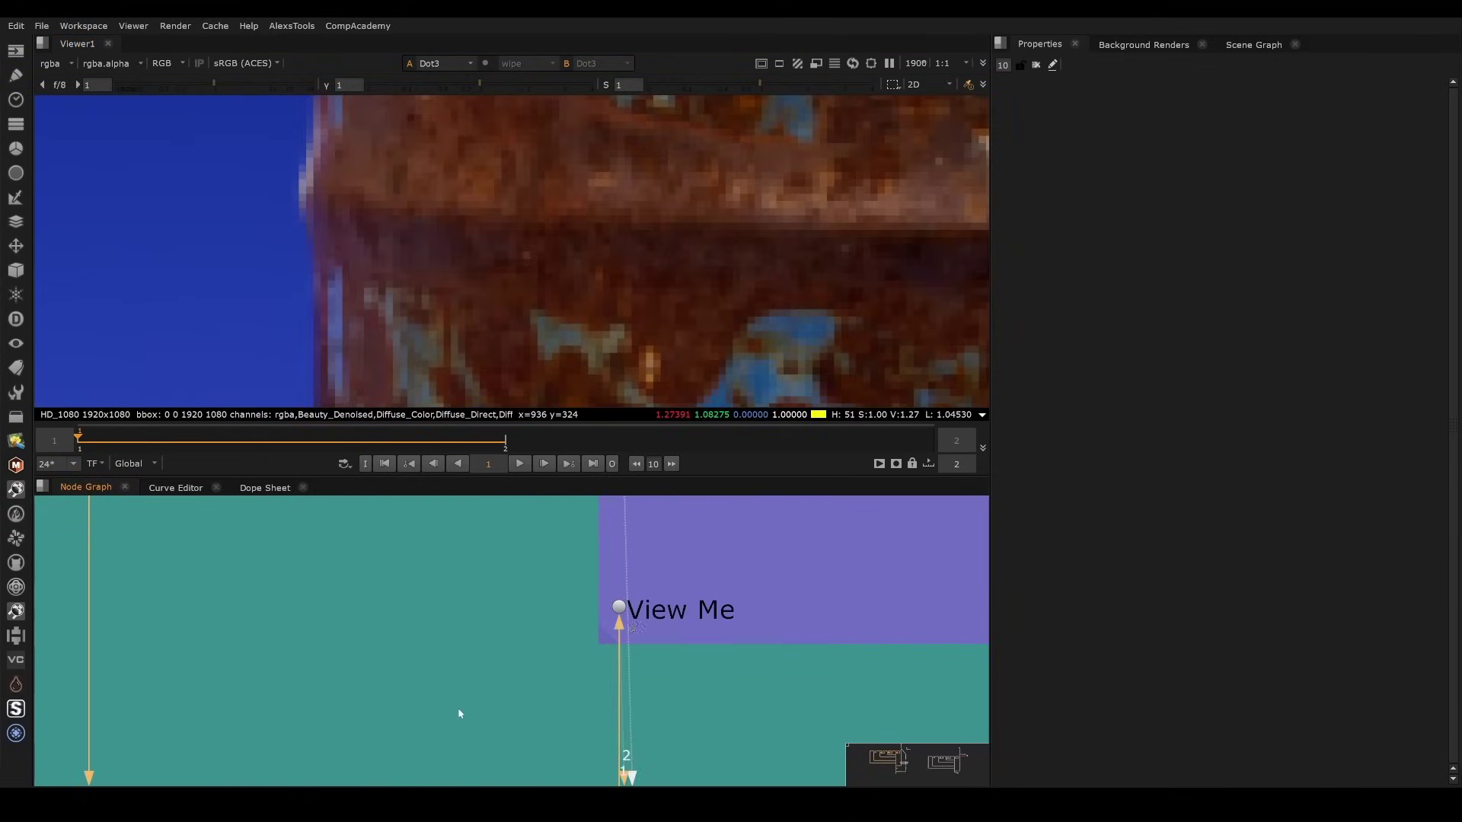
middle_click_drag(716, 502, 655, 664)
left_click_drag(673, 626, 500, 559)
key("1")
scroll(442, 576, "down", 4)
key("space")
- Delete the UTILS dot, Cryptomatte and Grade nodes from the Glossy Reflections backdrop and the Grade below Diffuse_Color
middle_click_drag(331, 597, 1248, 650)
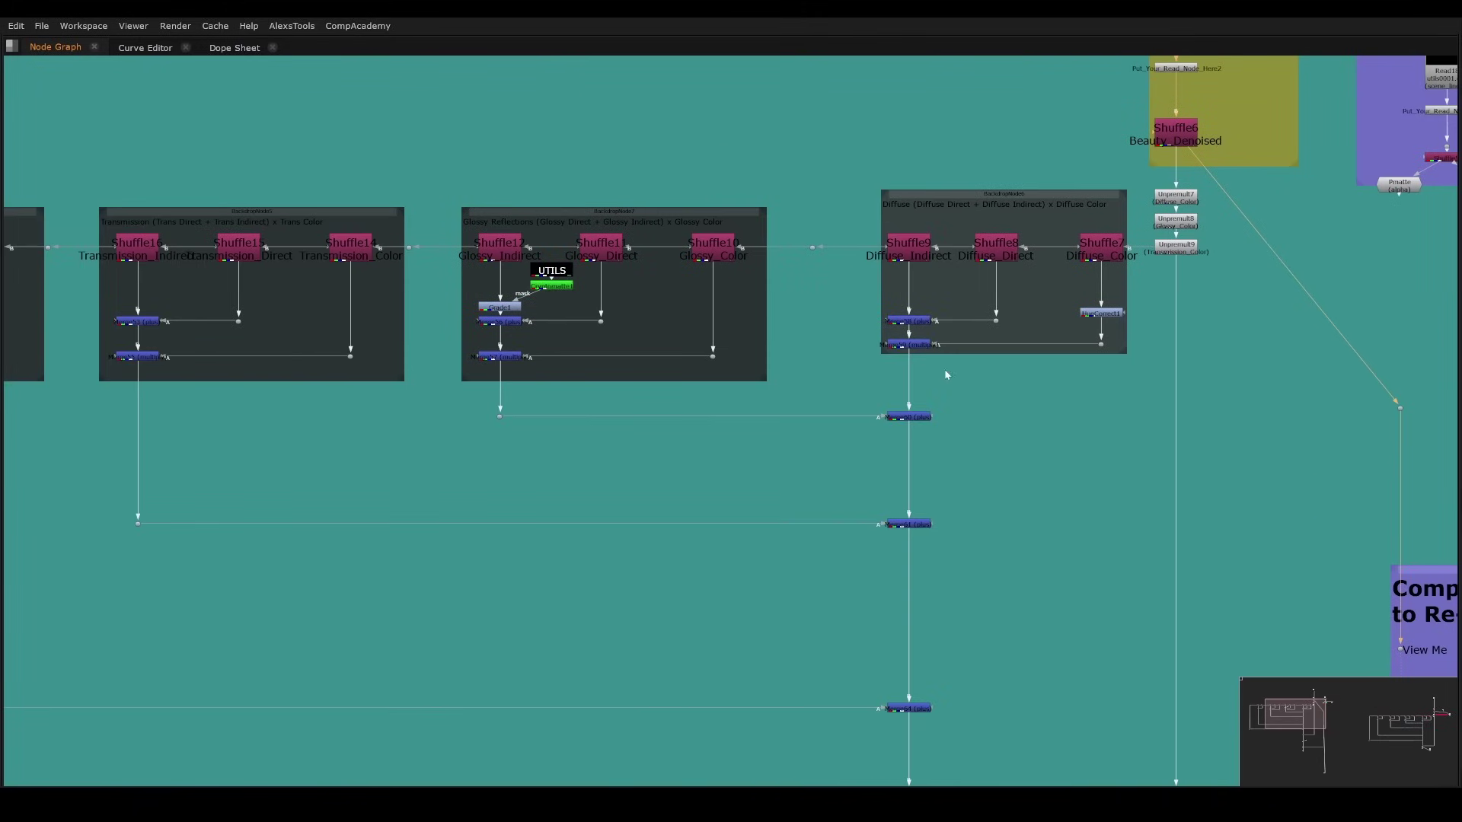
left_click(557, 269)
left_click_drag(517, 306, 519, 309, "shift")
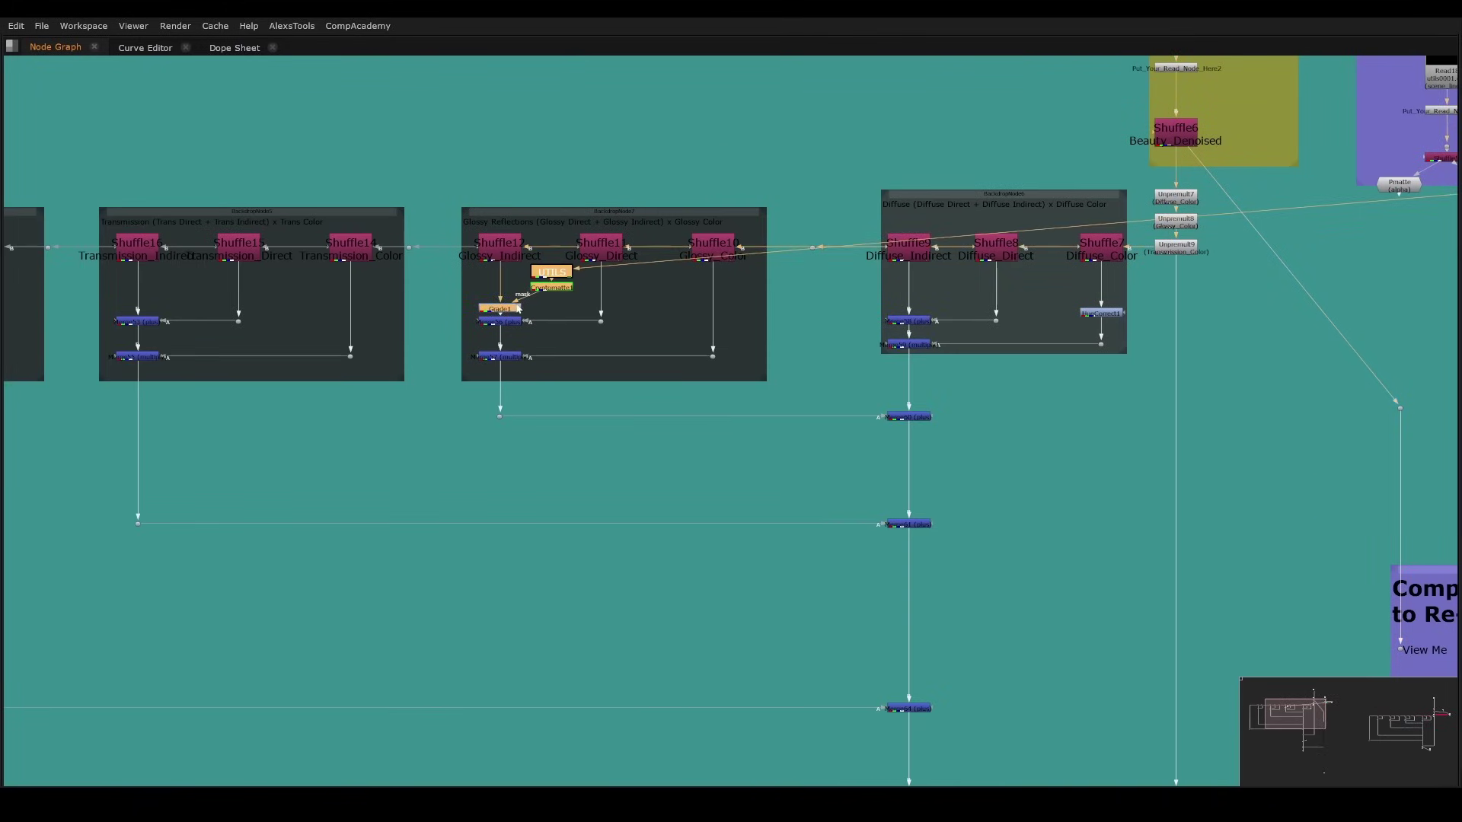
key("Delete")
left_click(1099, 313)
key("Delete")
- View the re-combined result from the Copy node above the Overall Grades backdrop, fitted to the frame
scroll(1087, 332, "down", 5)
middle_click_drag(1054, 369, 773, 307)
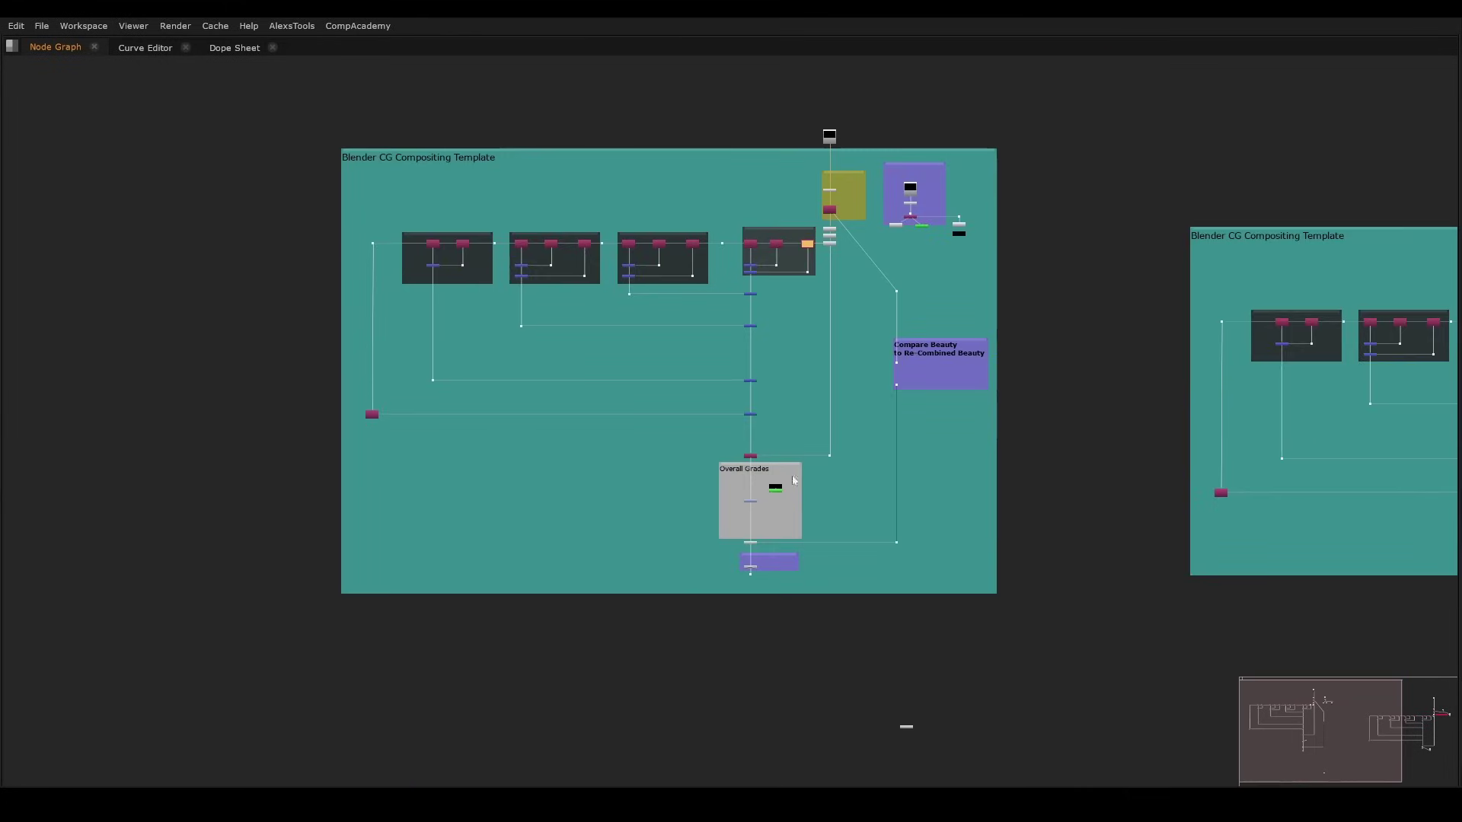
scroll(782, 475, "up", 3)
left_click(722, 469)
key("Delete")
key("space")
key("f")
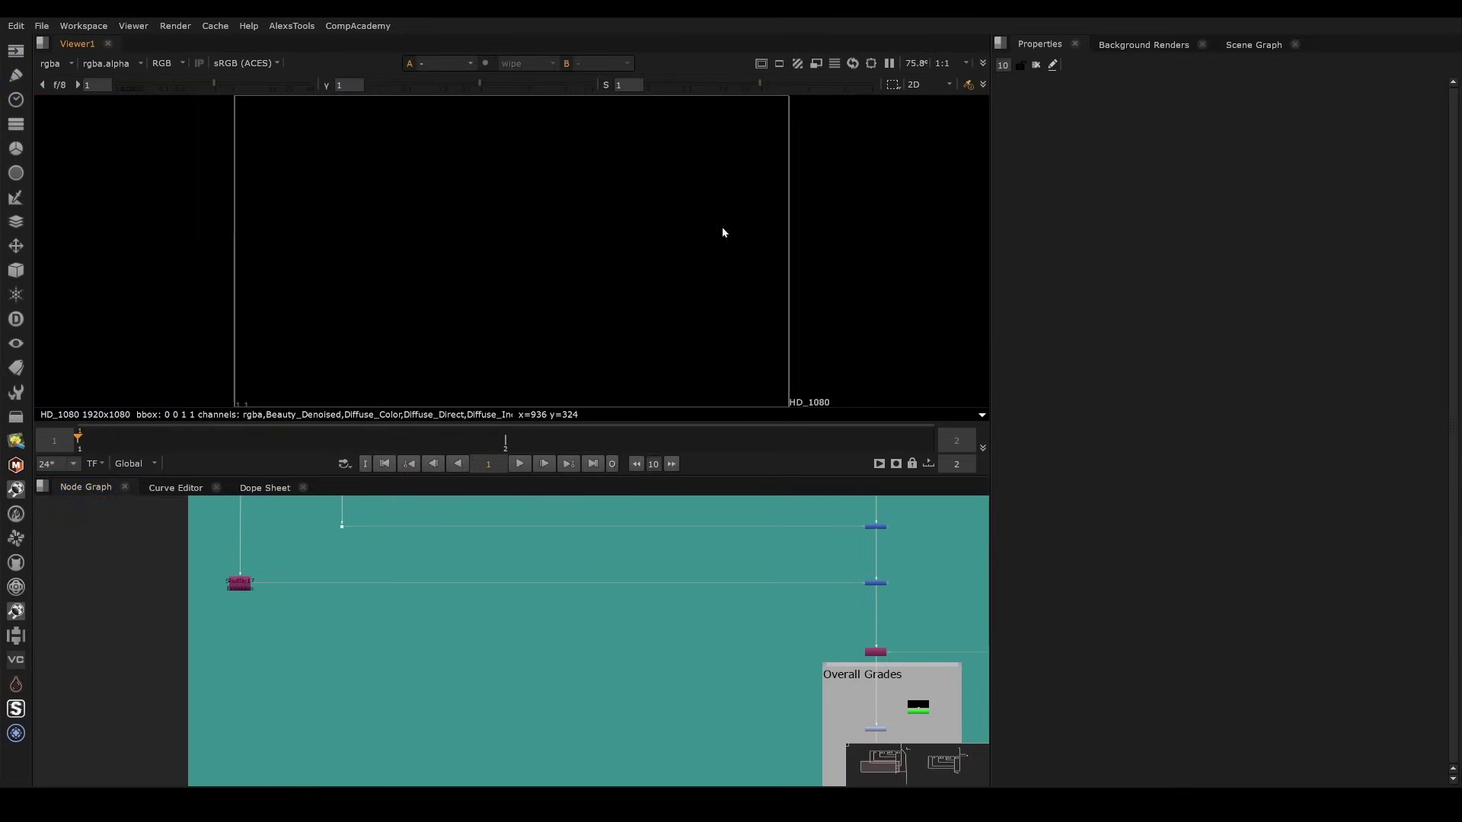
middle_click_drag(876, 670, 690, 588)
middle_click_drag(656, 521, 519, 629)
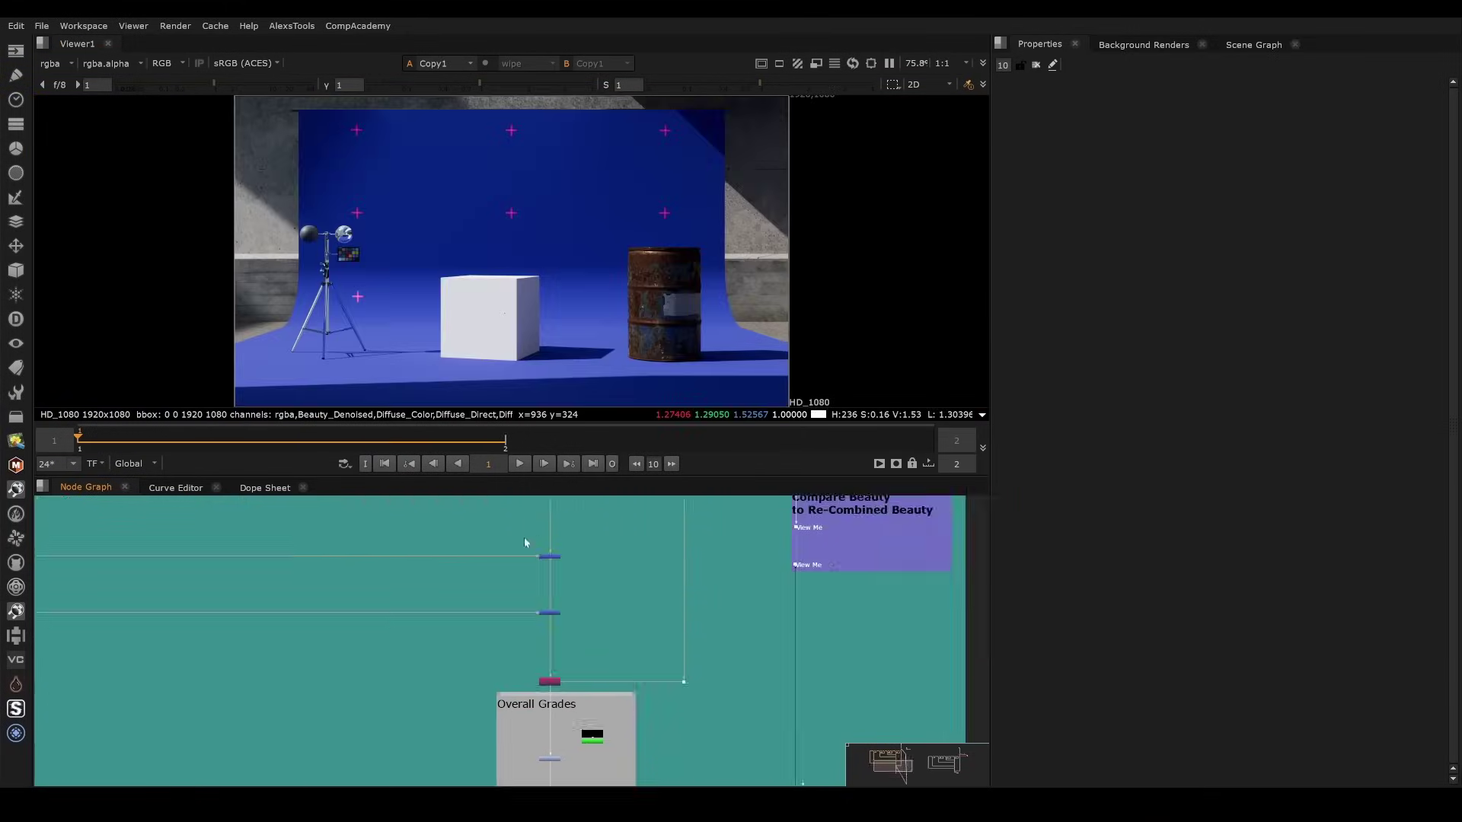
- Select the Beauty_Denoised Shuffle in the Denoised Passes backdrop
middle_click_drag(524, 539, 680, 669)
key("space")
left_click(752, 452)
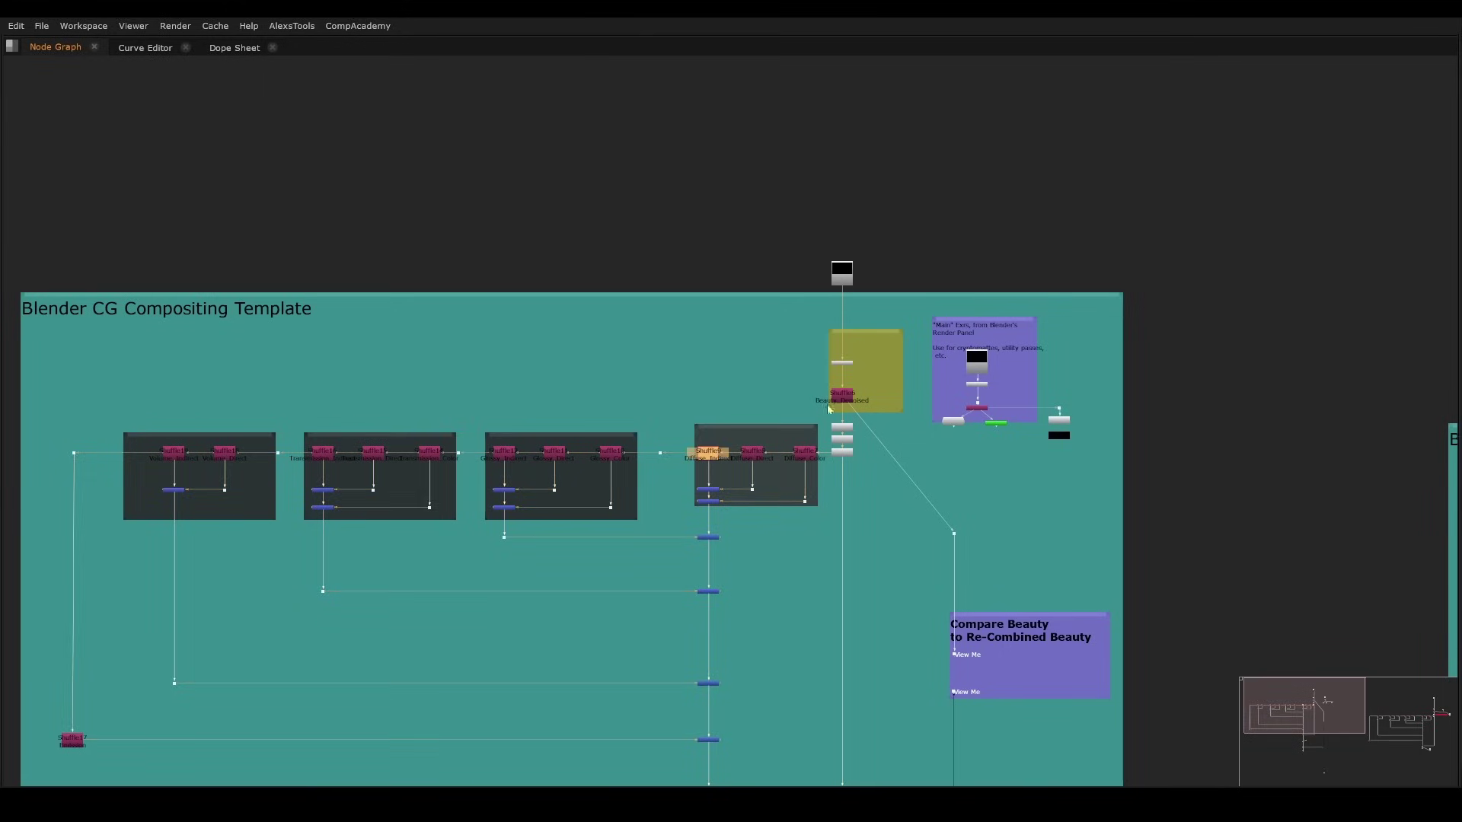
left_click(840, 397)
middle_click_drag(694, 245, 822, 202)
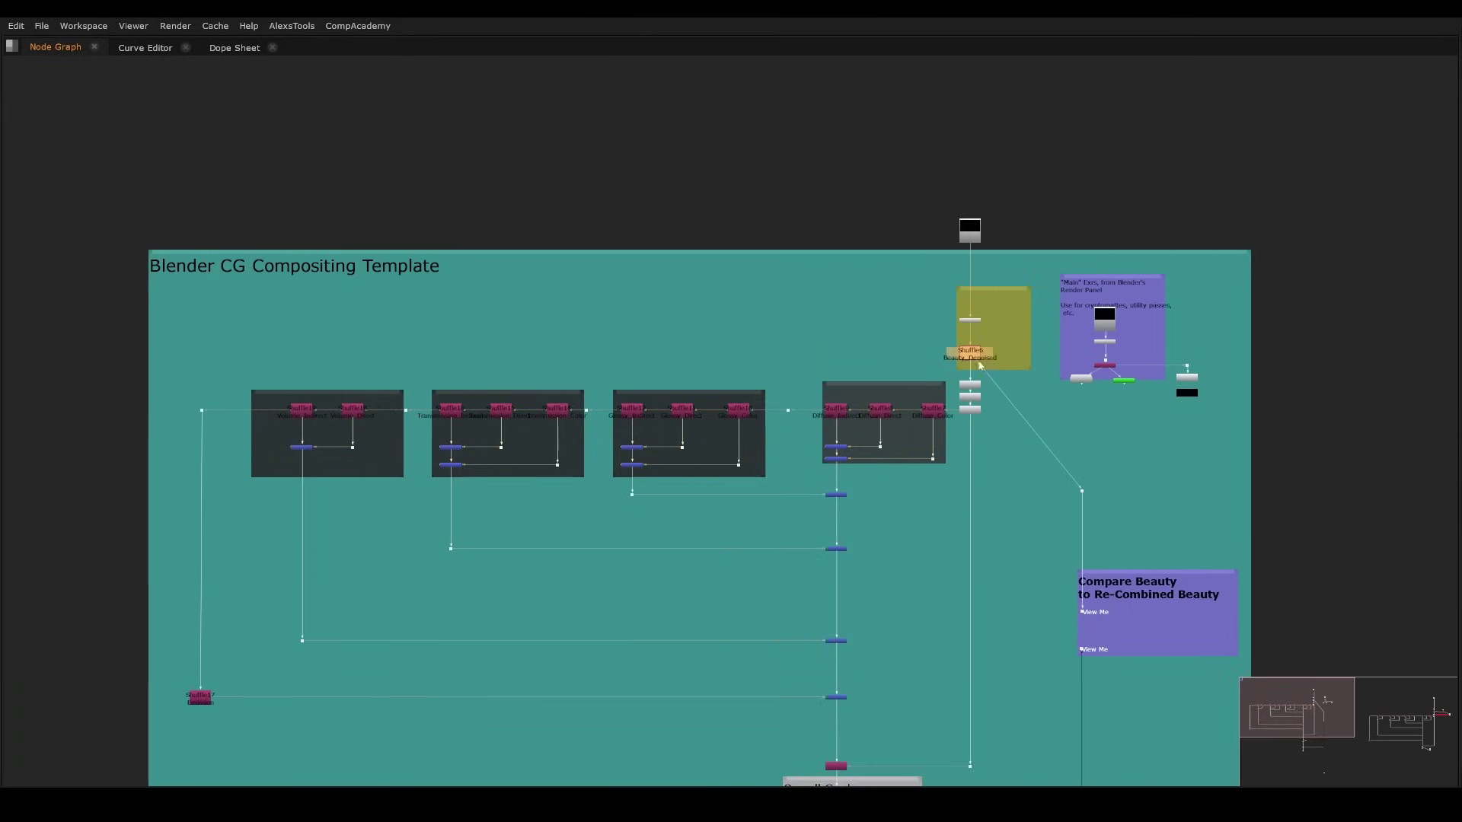
middle_click_drag(980, 367, 1085, 323)
scroll(993, 284, "up", 2)
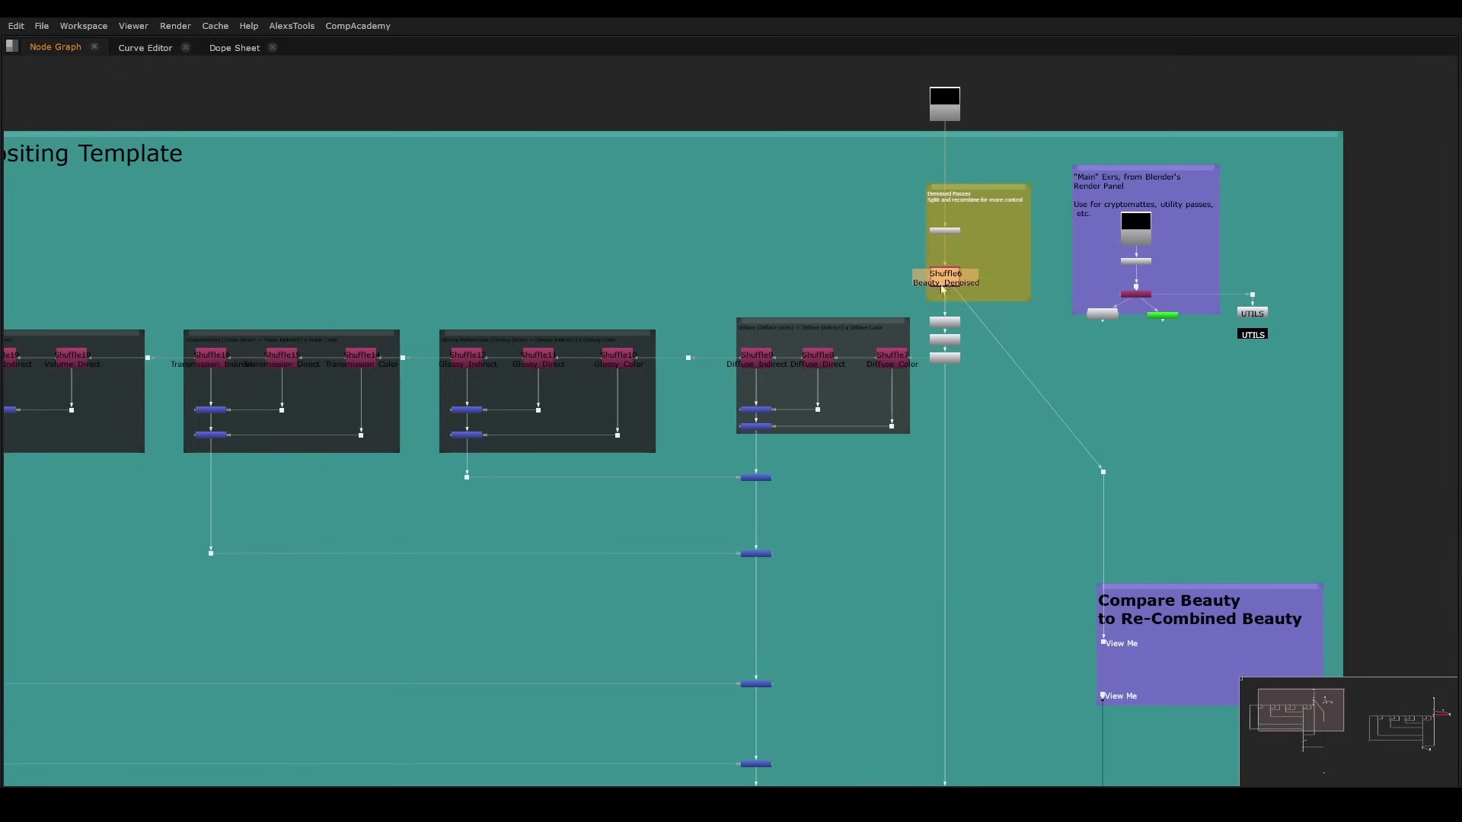
- Select the Shuffle nodes across the Diffuse, Glossy Reflections, Transmission and Volume backdrops
left_click(817, 356)
middle_click_drag(656, 356, 769, 353)
left_click_drag(454, 303, 979, 447)
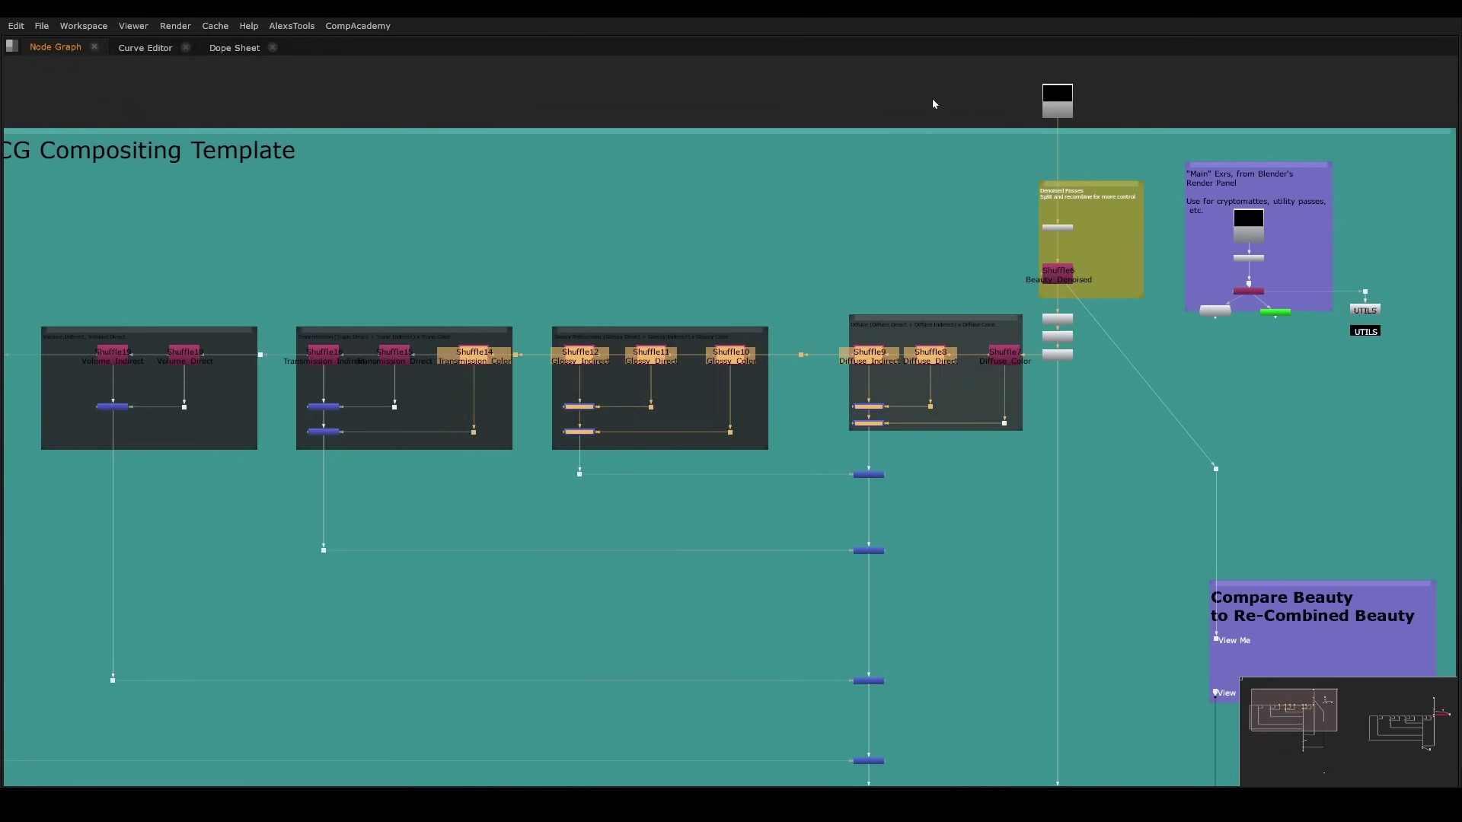
left_click_drag(1093, 303, 900, 414)
left_click_drag(1030, 296, 80, 395)
- View the Beauty_Denoised Shuffle of the second Blender CG Compositing Template at frame 2
middle_click_drag(552, 436, 857, 375)
scroll(857, 375, "down", 4)
middle_click_drag(1092, 472, 659, 274)
left_click(1018, 378)
middle_click_drag(1241, 343, 605, 391)
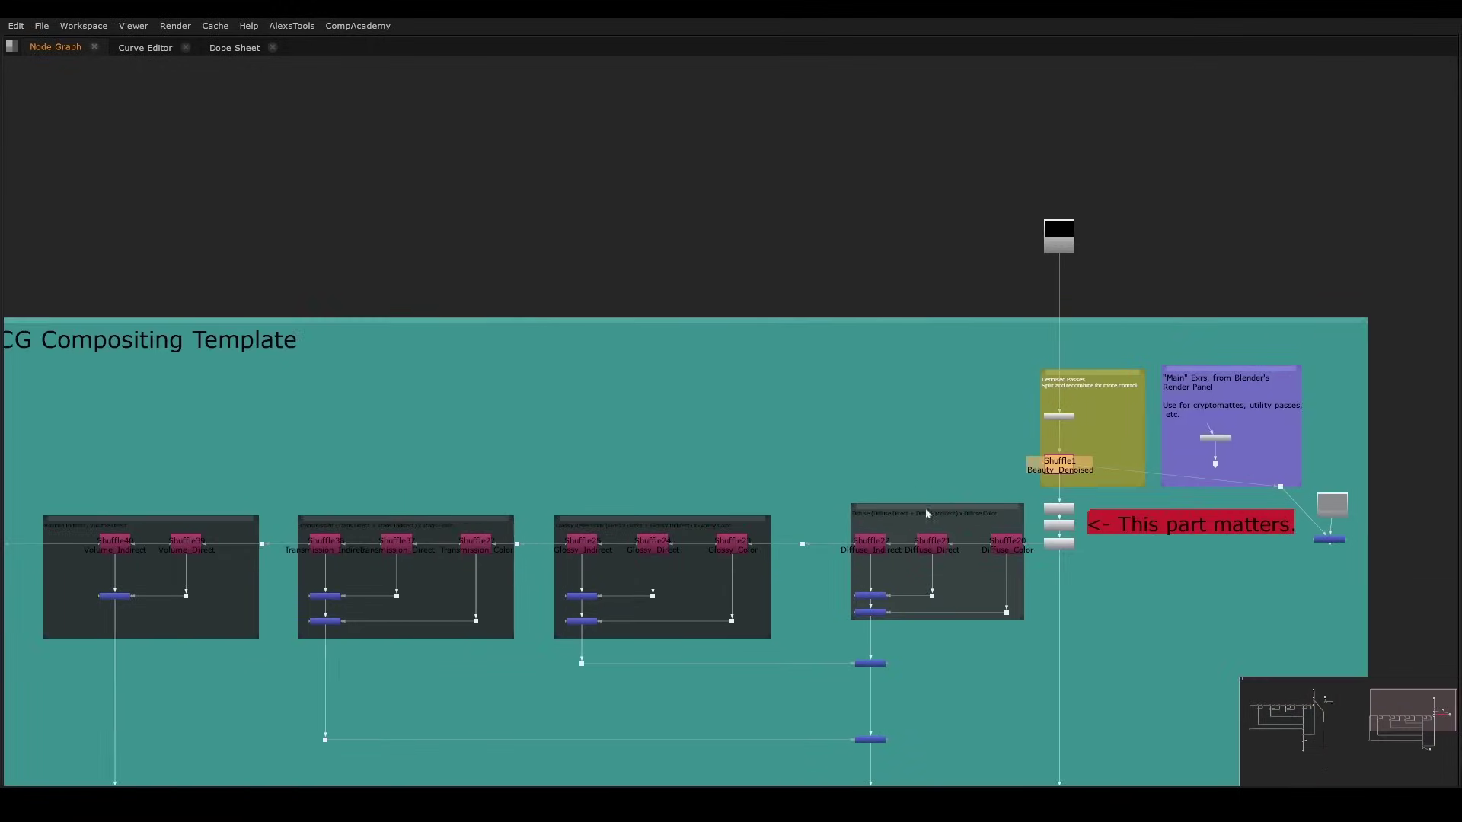
key("space")
key("1")
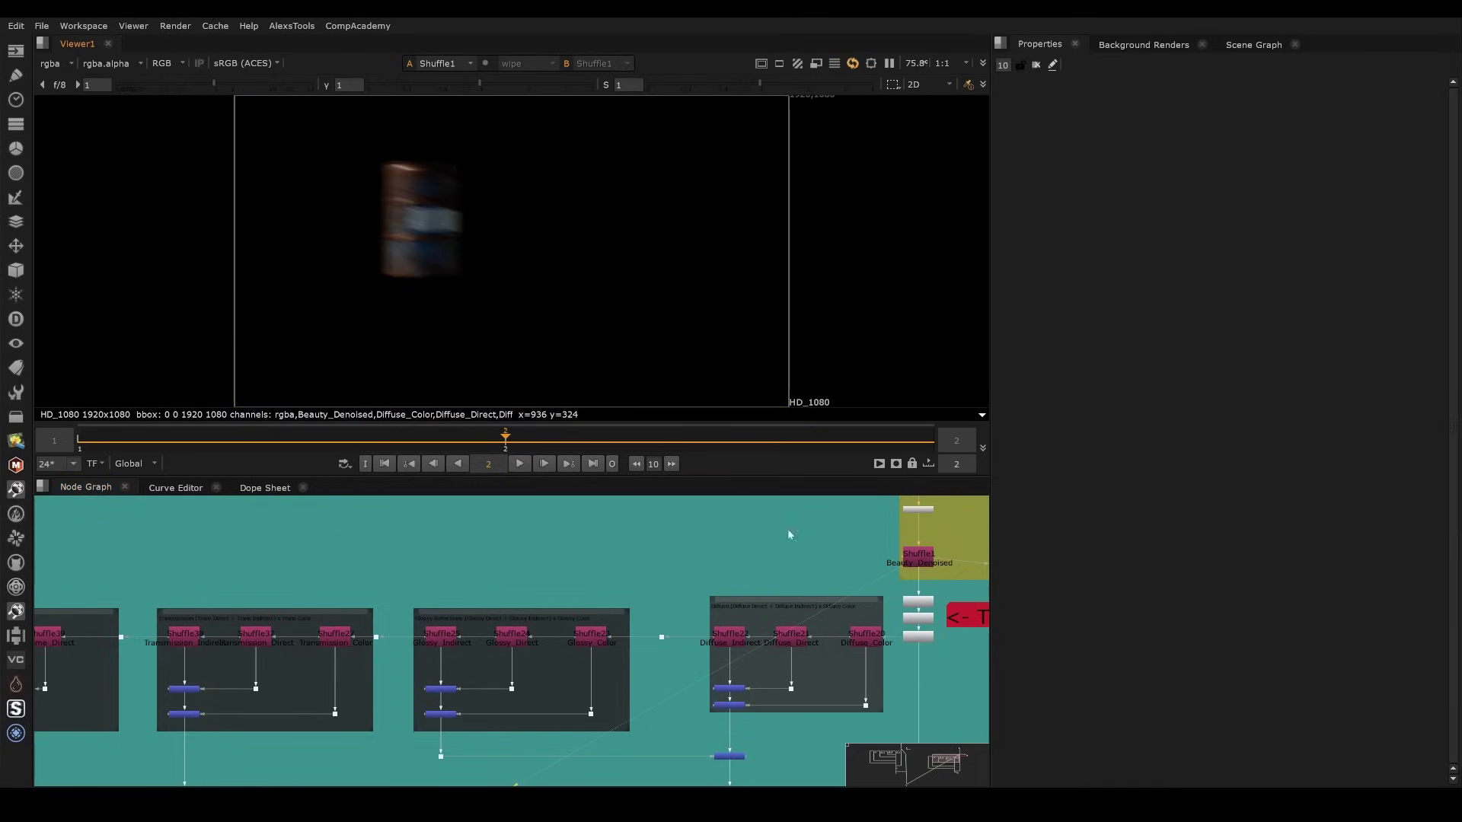
- Select the three Unpremult nodes marked "This part matters" below the Denoised Passes backdrop
key("space")
scroll(720, 584, "up", 5)
left_click_drag(681, 521, 532, 675)
left_click(876, 582)
left_click_drag(721, 519, 499, 656)
left_click_drag(554, 696, 544, 745)
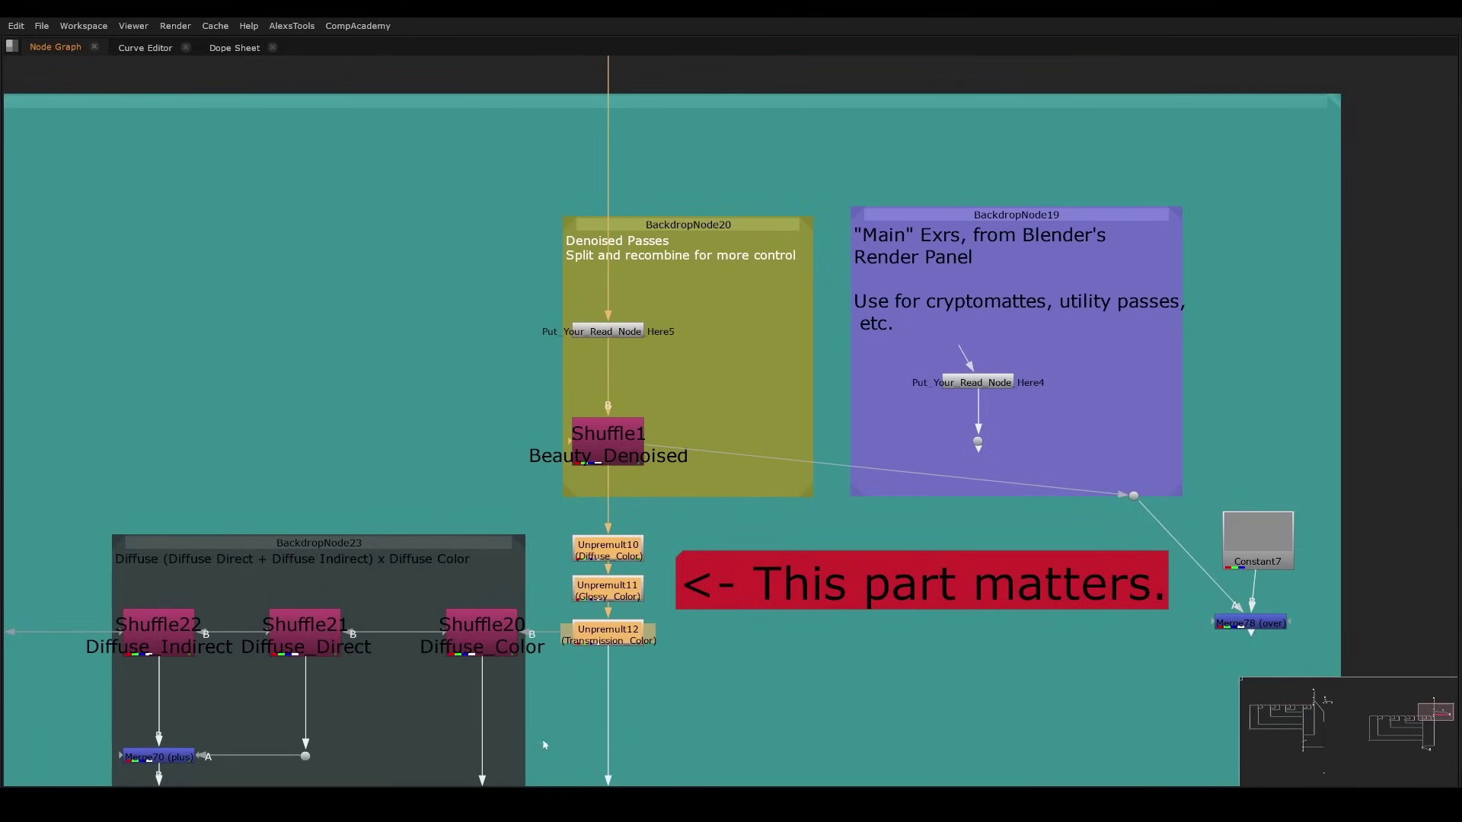
- View the denoised beauty merged over the gray Constant beside the "This part matters" note
middle_click_drag(870, 394, 827, 248)
left_click_drag(1328, 323, 1071, 470)
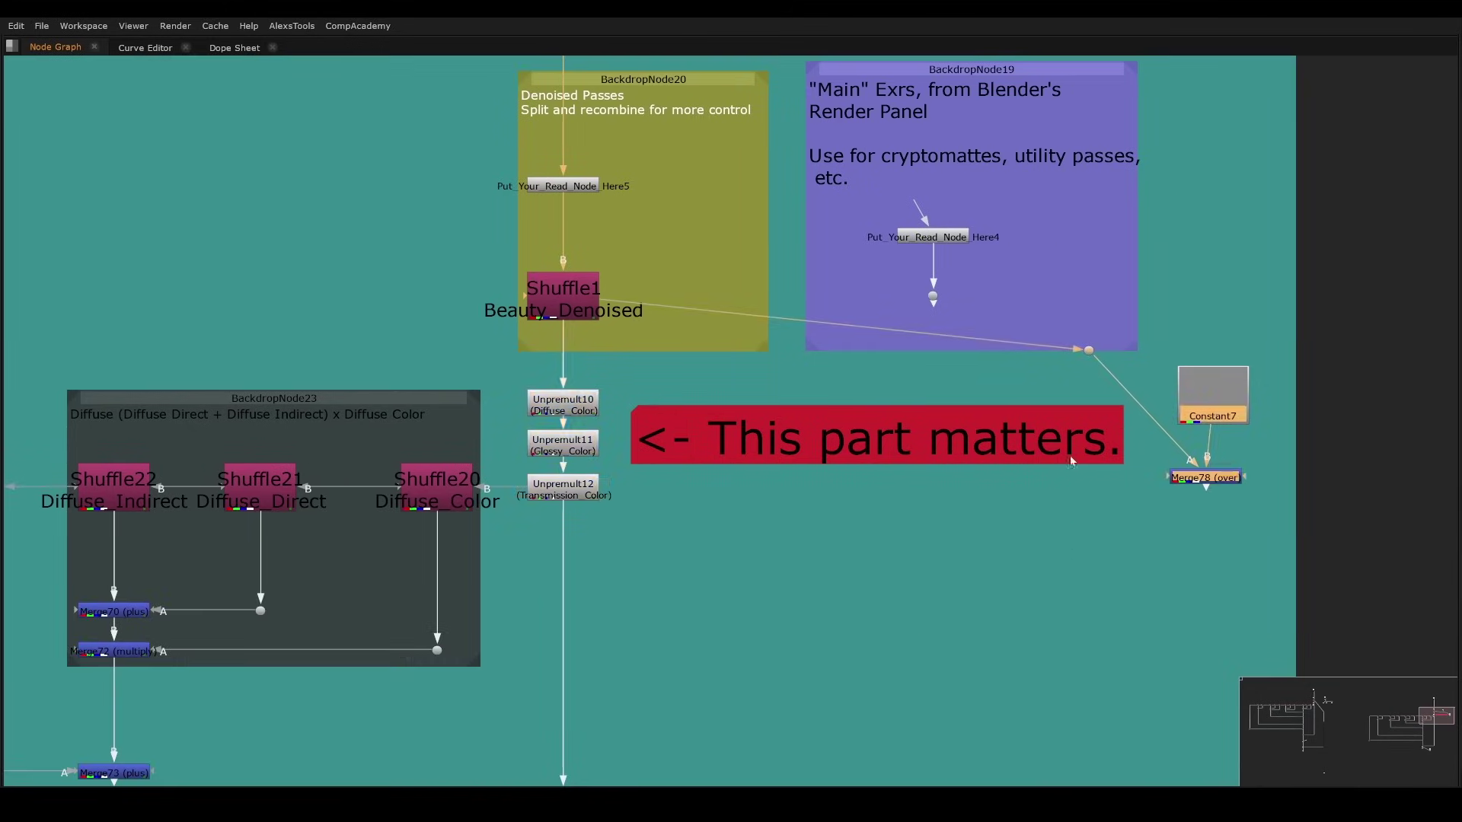
middle_click_drag(948, 426, 700, 542)
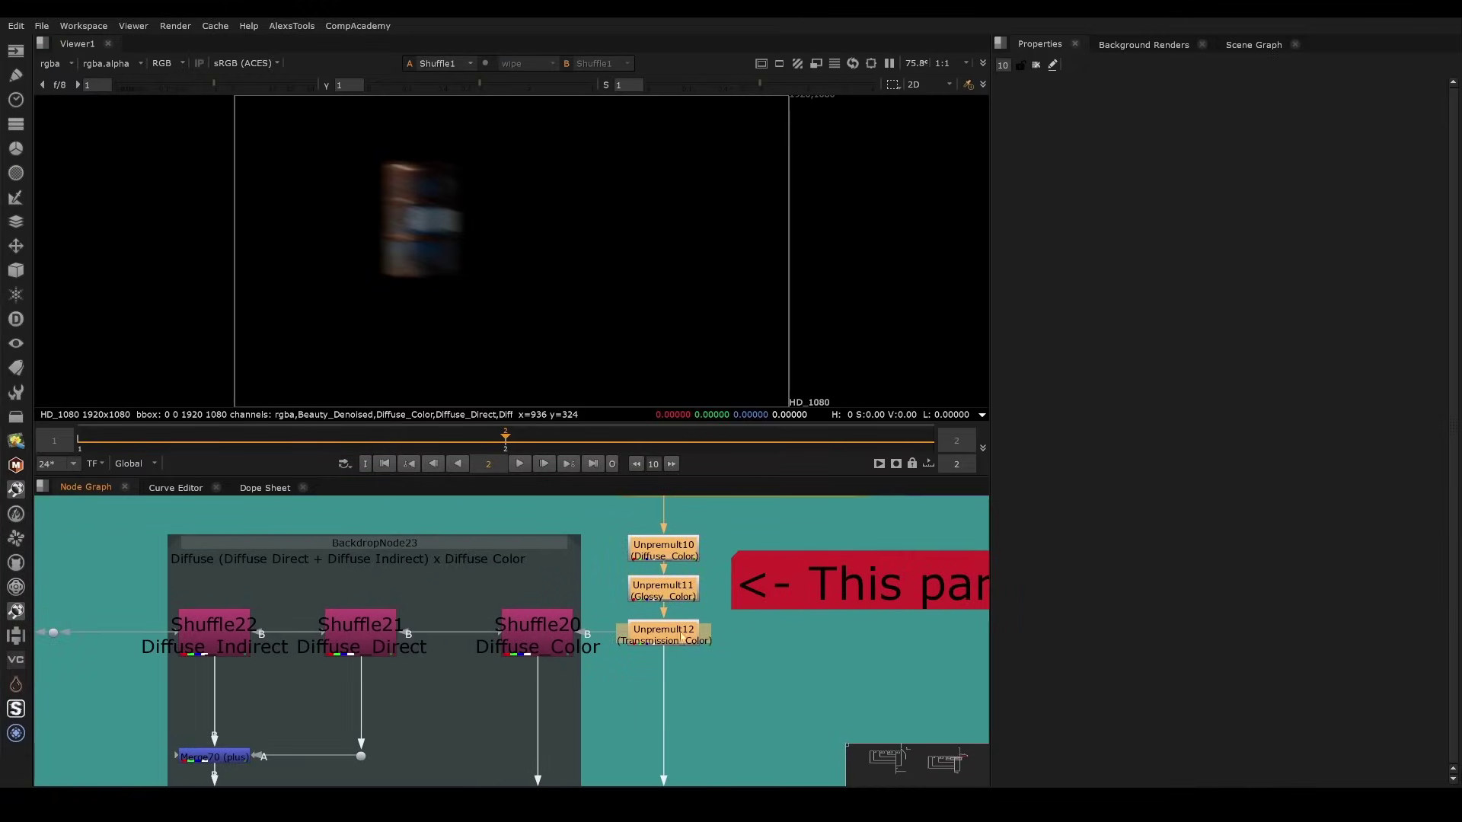
scroll(961, 574, "down", 1)
middle_click_drag(961, 574, 494, 673)
scroll(761, 584, "down", 1)
left_click(297, 581)
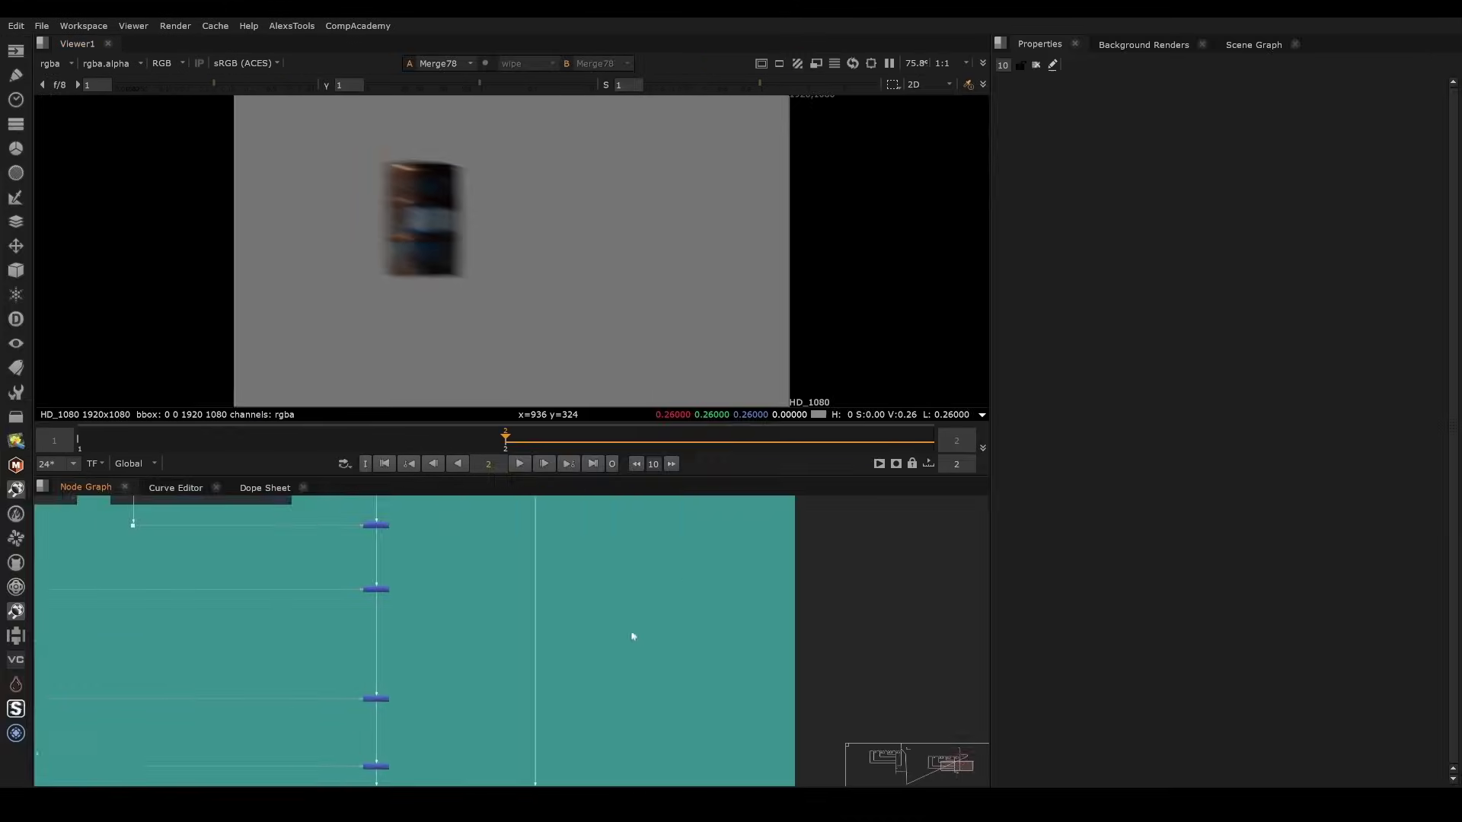
- Select the Diffuse_Color, Glossy_Color and Transmission_Color Unpremult nodes again
key("space")
scroll(632, 637, "down", 5)
left_click_drag(575, 493, 484, 324)
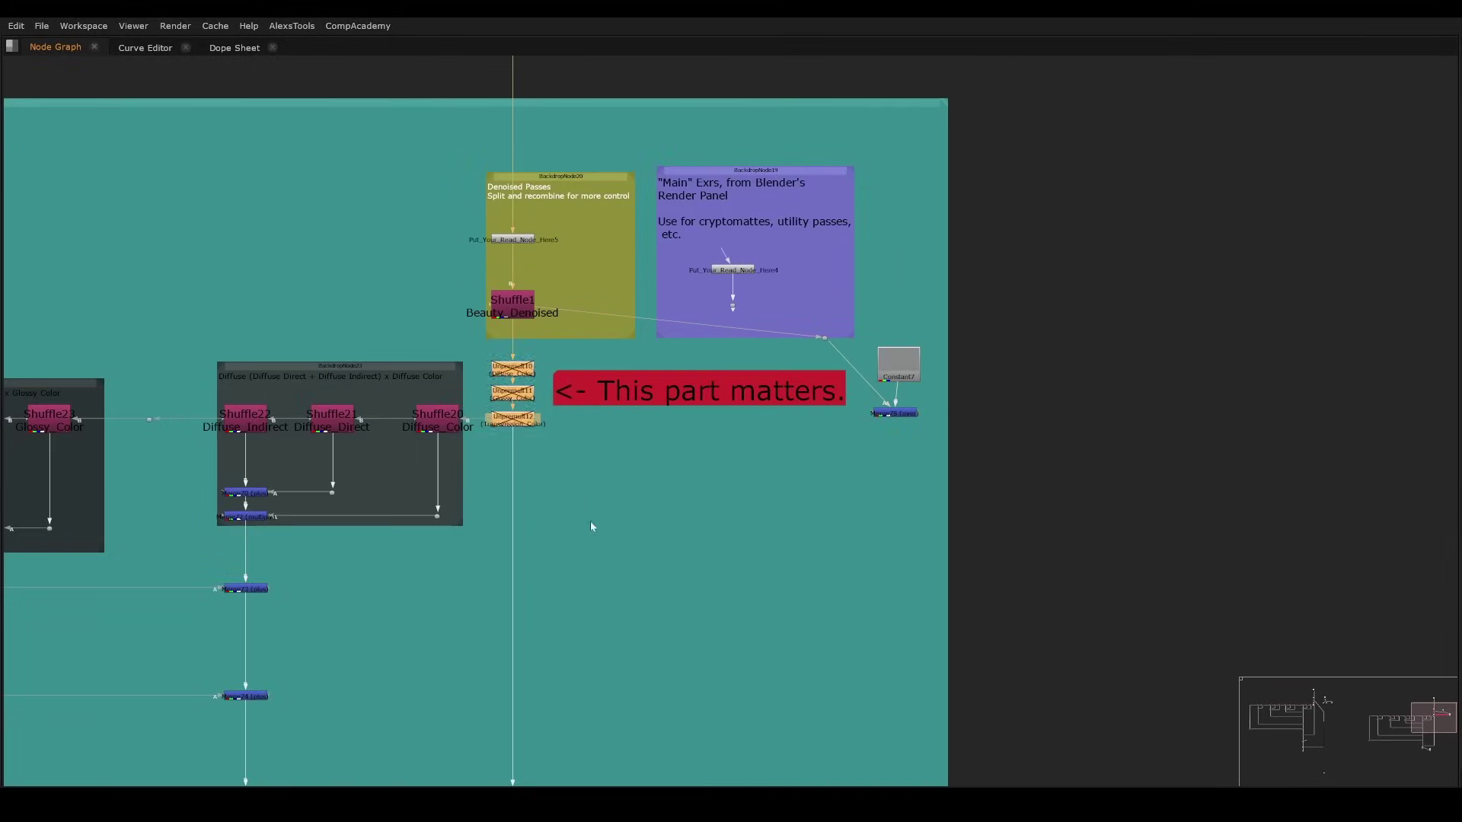
- View the re-combined passes merged over the gray Constant at the end of the second template, enlarged on the barrel
scroll(591, 524, "down", 1)
middle_click_drag(591, 524, 621, 144)
middle_click_drag(463, 746, 483, 524)
scroll(457, 510, "up", 4)
middle_click_drag(403, 489, 468, 472)
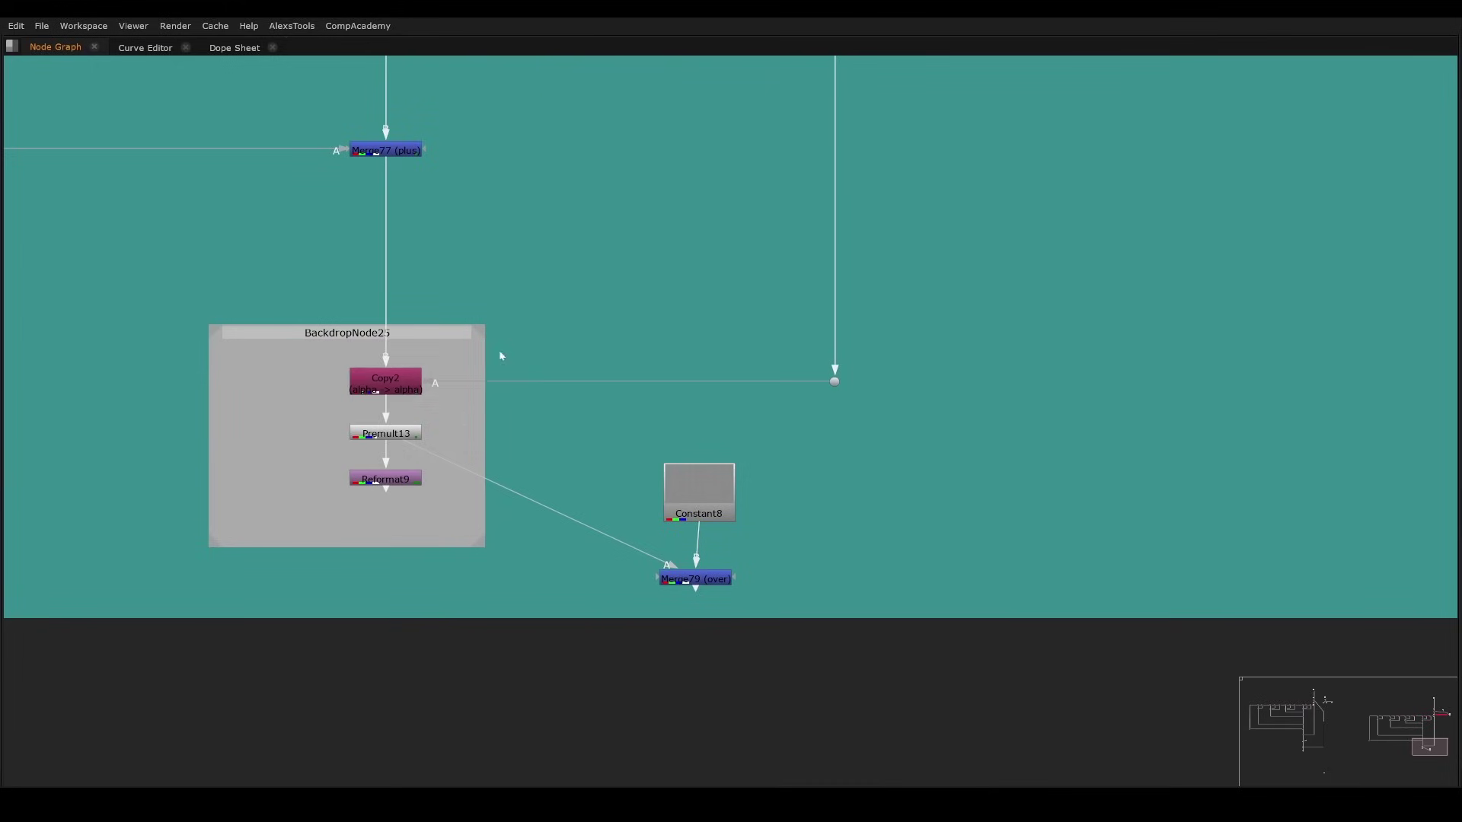
middle_click_drag(501, 356, 630, 591)
scroll(755, 493, "down", 6)
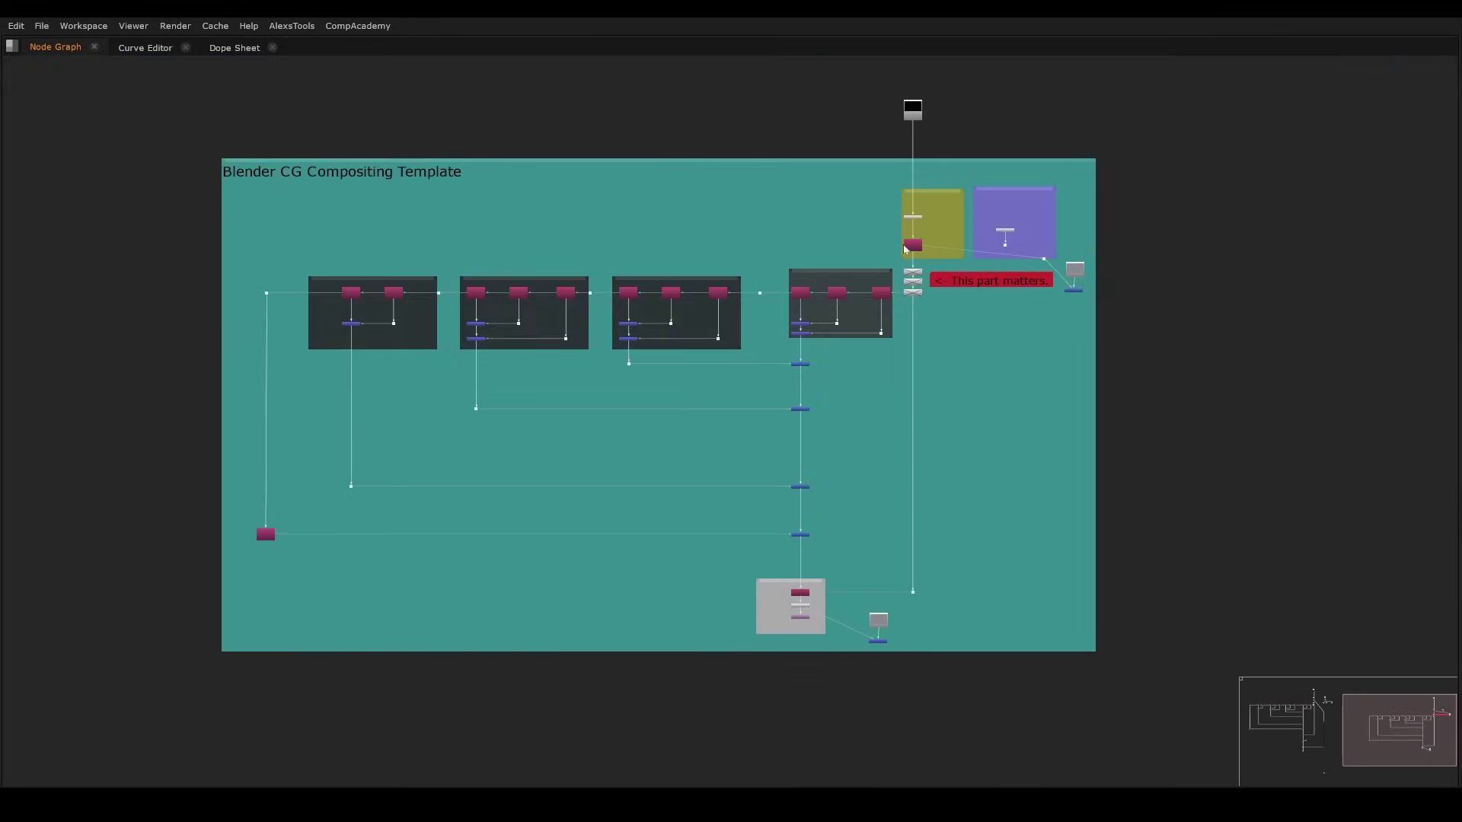
scroll(858, 555, "up", 6)
key("space")
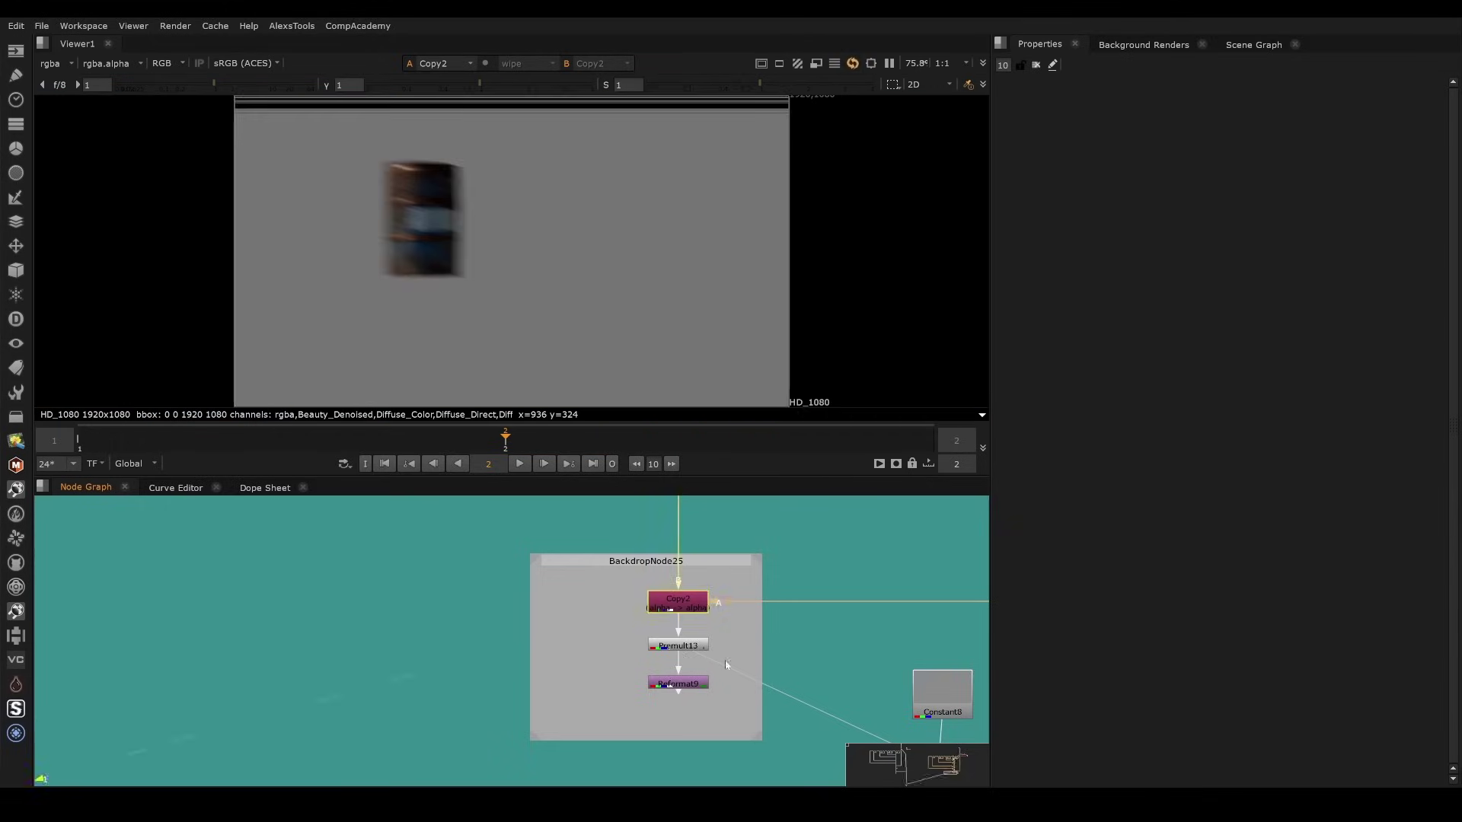
left_click(577, 712)
key("1")
scroll(381, 210, "up", 5)
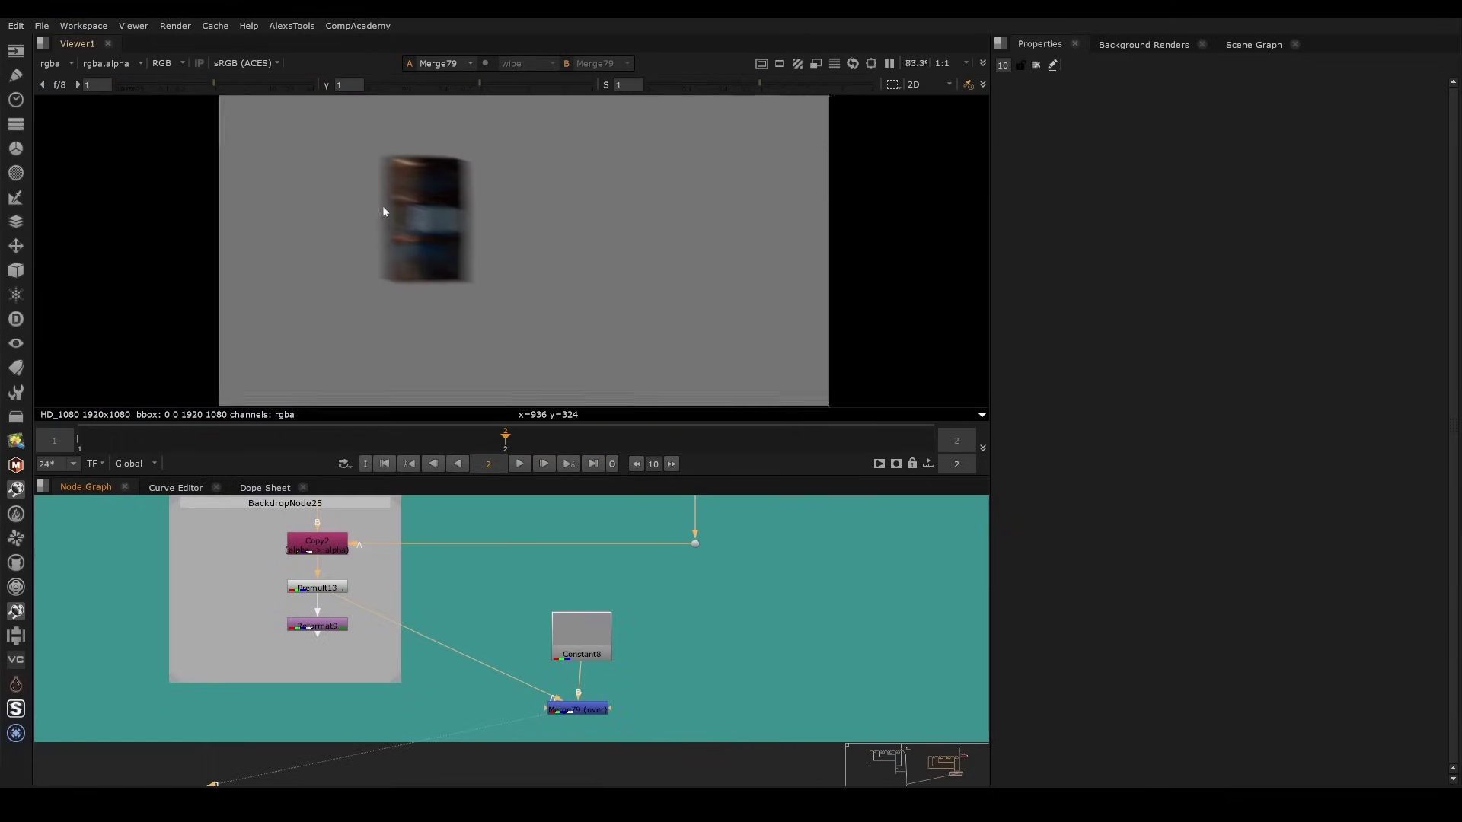
- Disable the three Unpremult nodes below the Denoised Passes backdrop to compare the barrel, and enable them again
middle_click_drag(596, 731, 555, 765)
scroll(554, 769, "down", 5)
middle_click_drag(685, 579, 440, 782)
middle_click_drag(450, 506, 559, 640)
scroll(460, 635, "up", 5)
left_click_drag(475, 618, 403, 716)
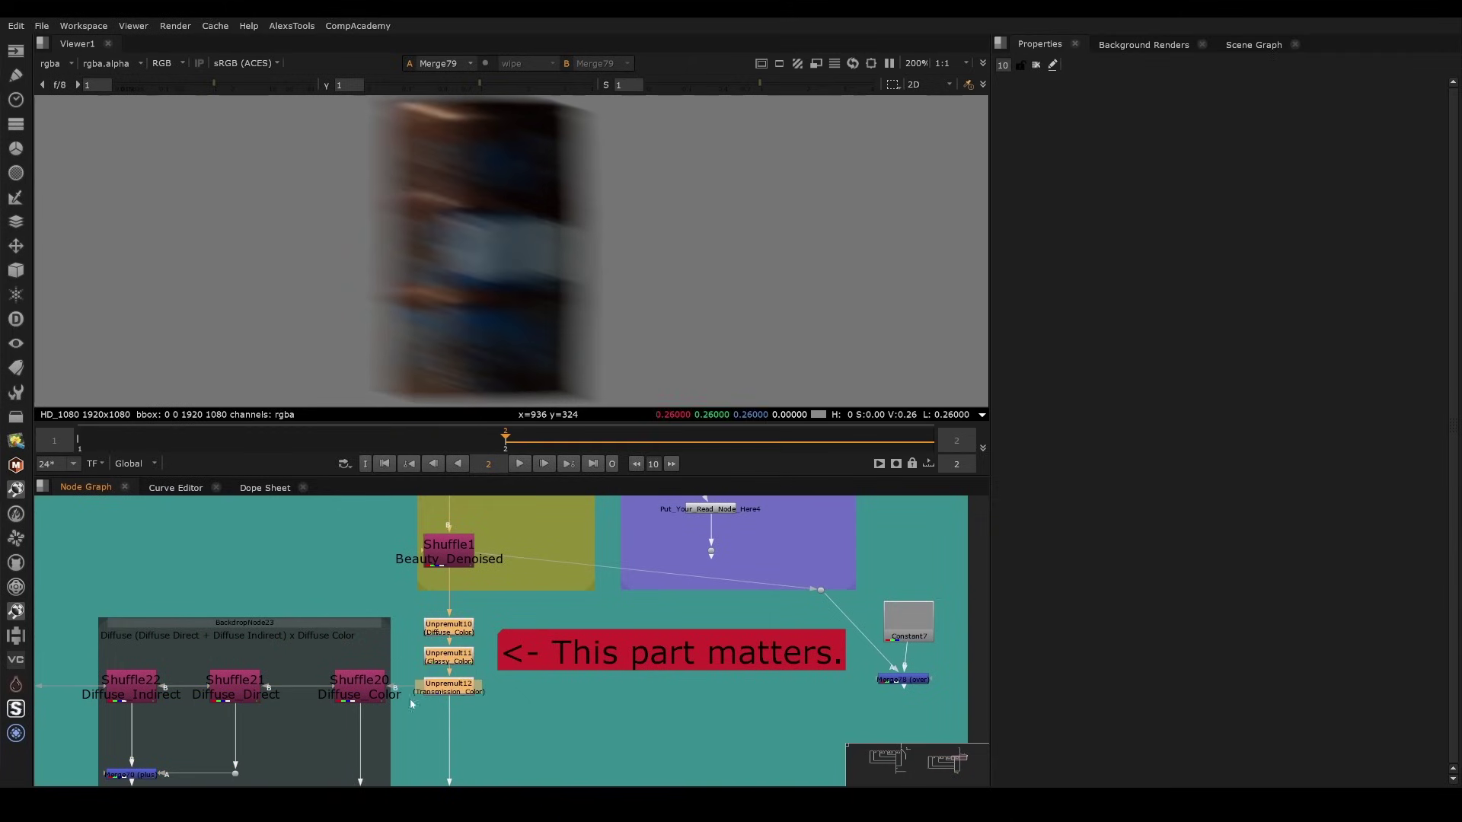
key("d")
key("d")
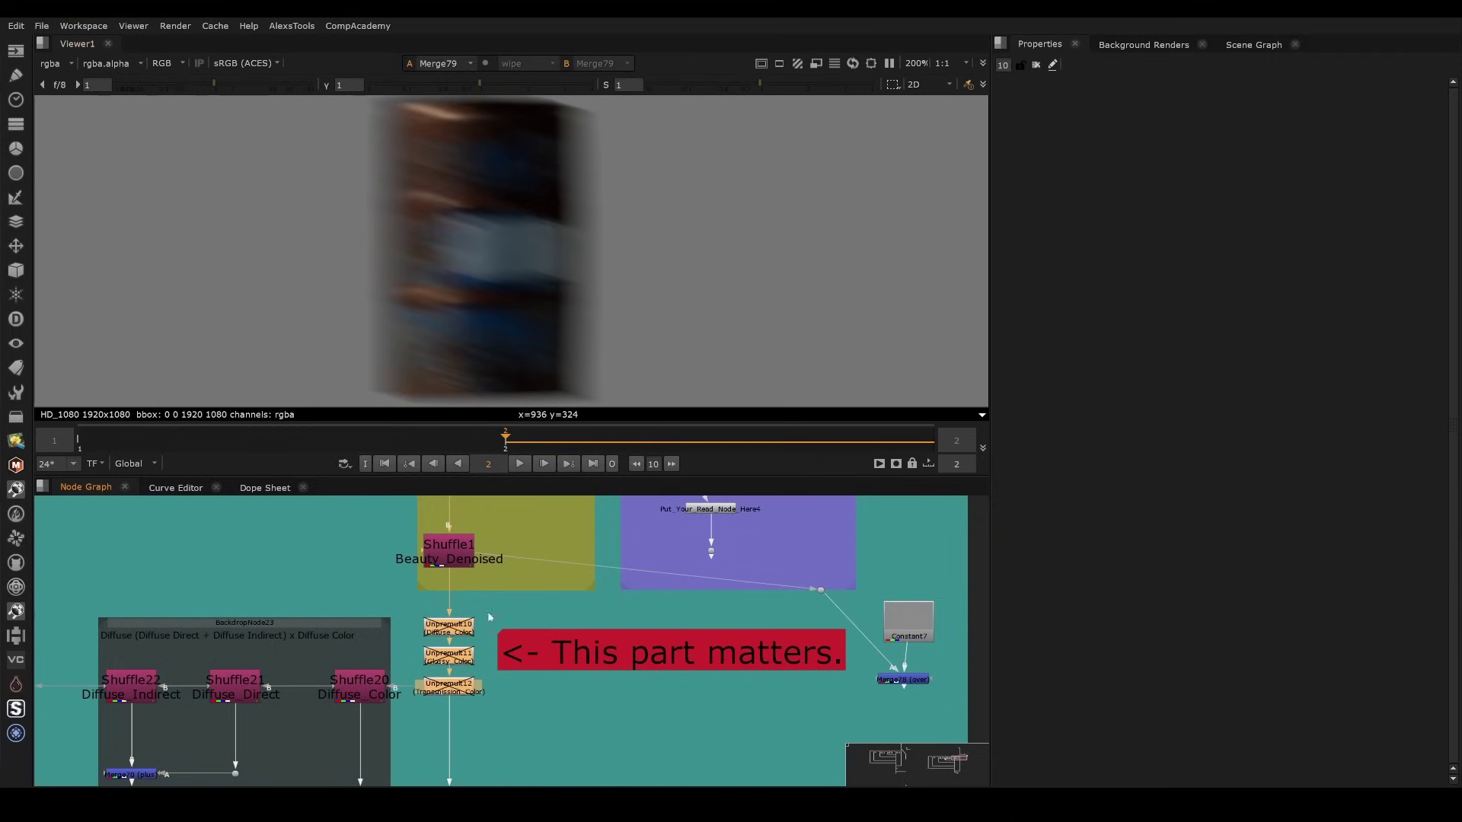
key("d")
- Examine the Unpremult nodes for Diffuse_Color, Glossy_Color and Transmission_Color one by one
scroll(465, 654, "up", 4)
left_click(417, 607)
left_click(476, 667)
left_click(468, 688)
middle_click_drag(466, 686, 610, 598)
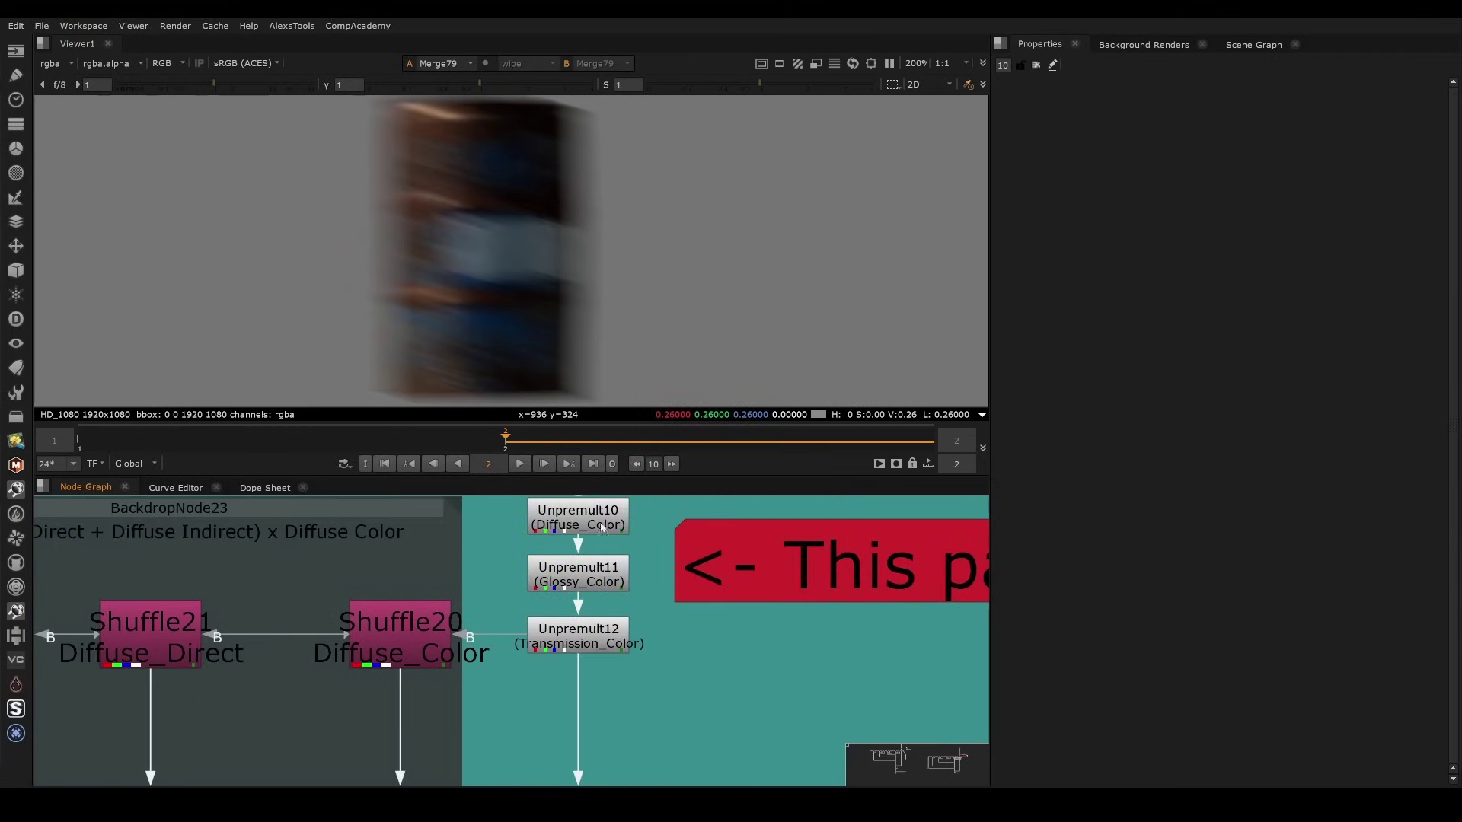
left_click(592, 521)
left_click(596, 577)
left_click(598, 638)
- View the Diffuse_Color Shuffle fitted to the frame with the viewer gain raised to 12
middle_click_drag(449, 691, 680, 668)
left_click(646, 613)
key("1")
key("f")
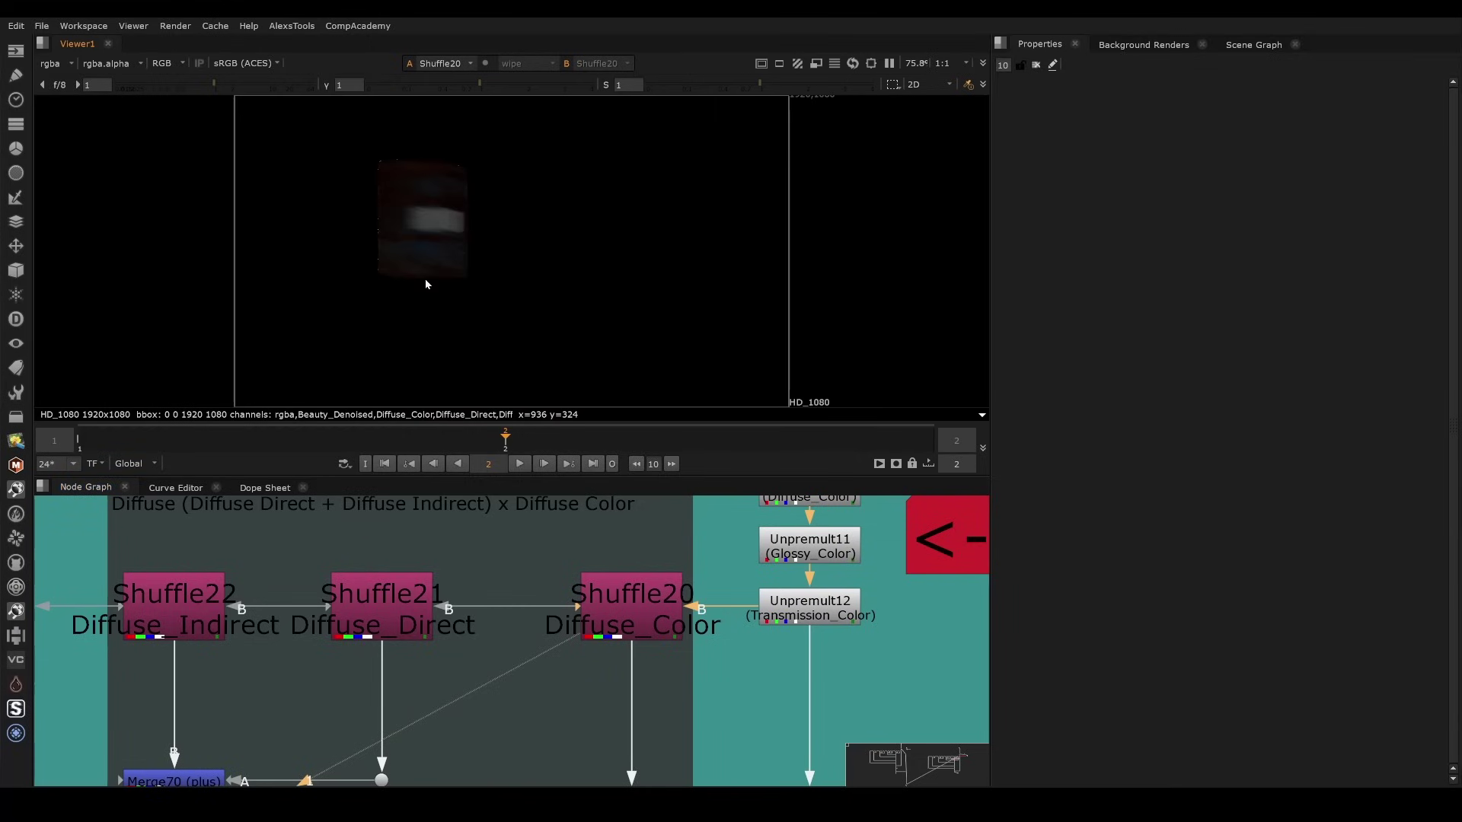
left_click_drag(244, 87, 273, 86)
- Disable the Diffuse_Color, Glossy_Color and Transmission_Color Unpremult nodes
middle_click_drag(720, 576, 650, 671)
left_click_drag(642, 746, 796, 548)
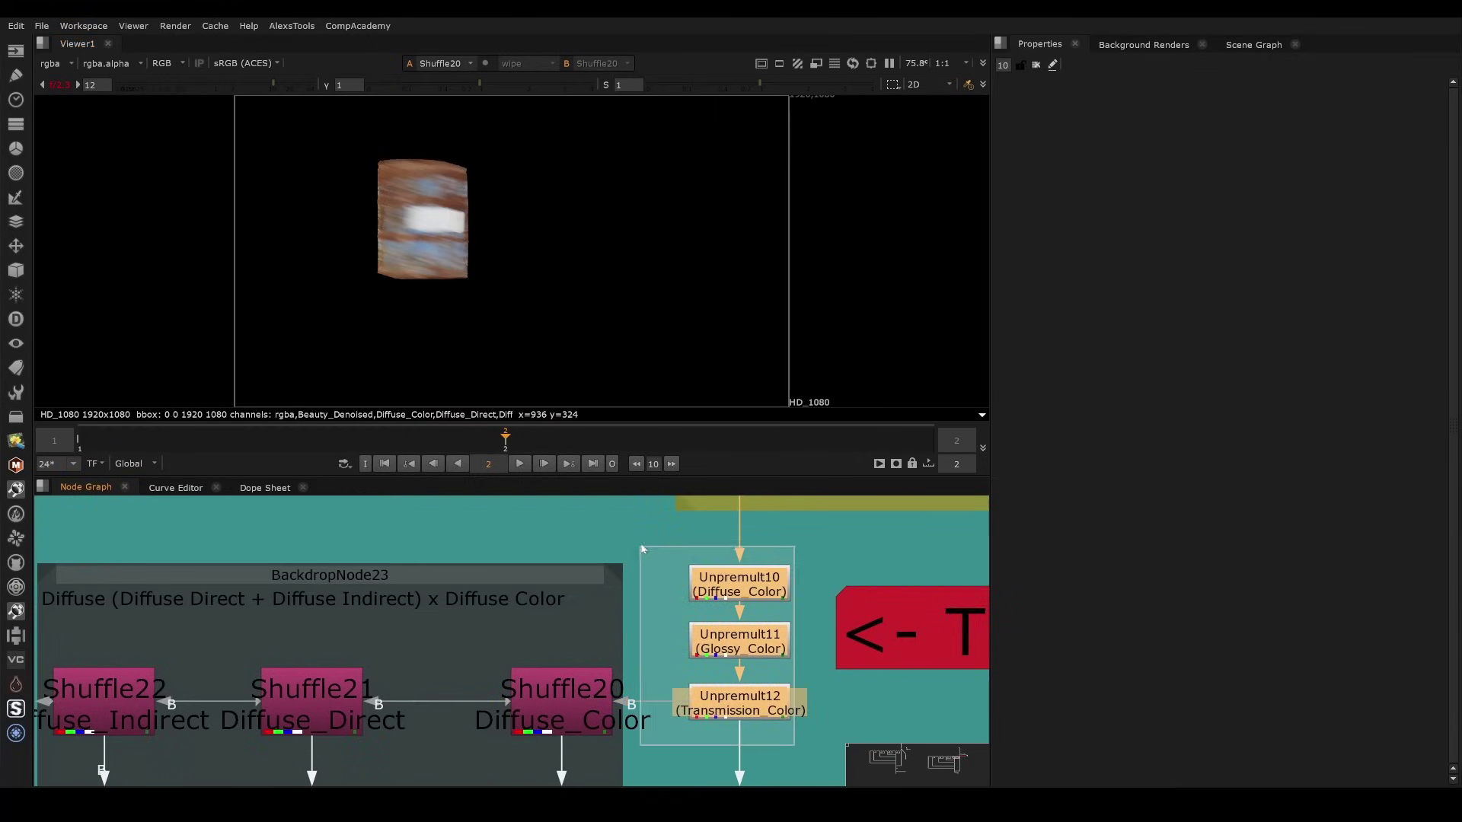
key("d")
- View the Diffuse_Direct Shuffle with the viewer gain reset to 1 and enlarge the barrel's edge
middle_click_drag(299, 702, 515, 664)
left_click(515, 664)
key("1")
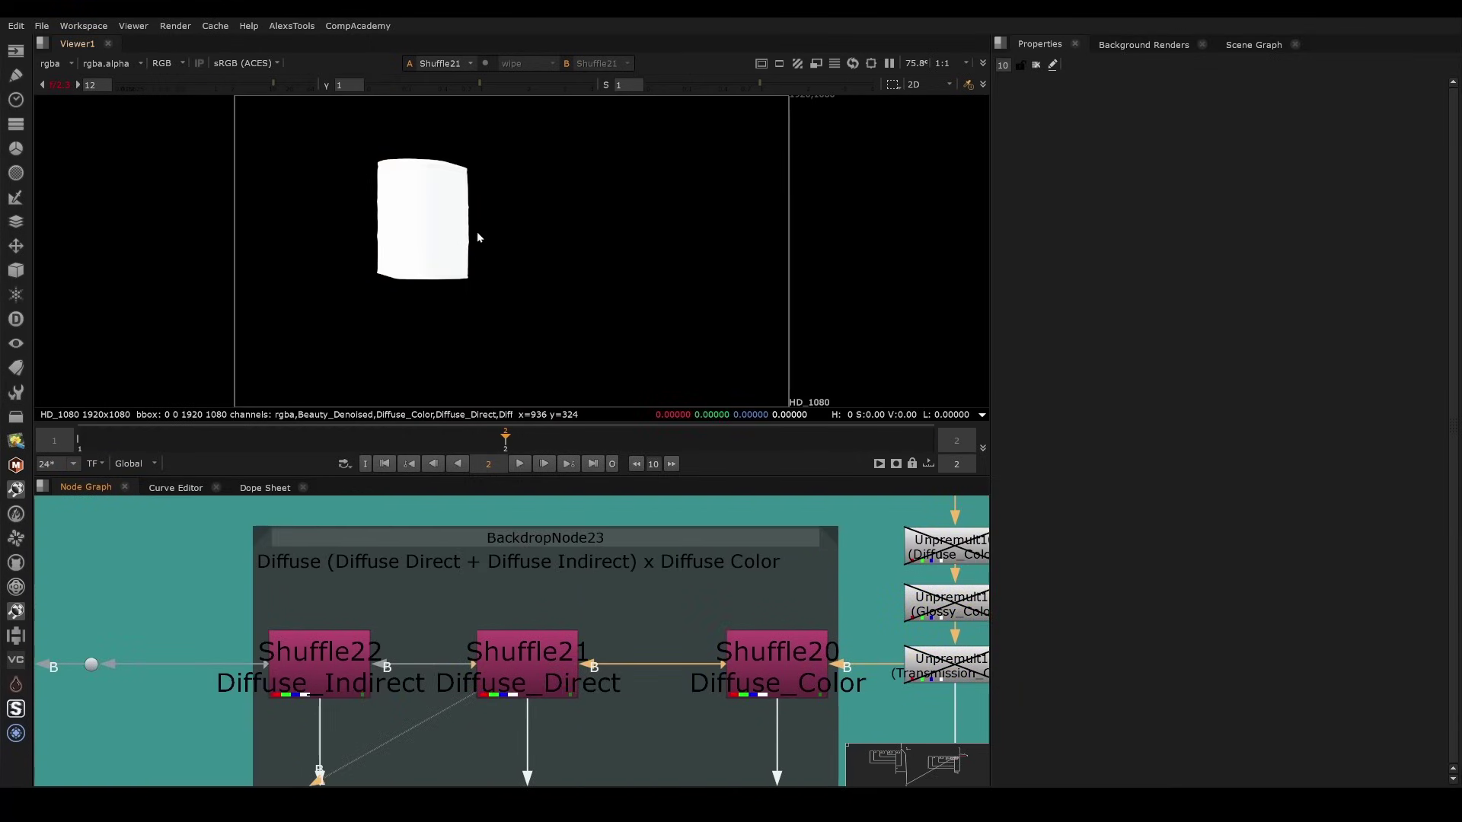
left_click(59, 84)
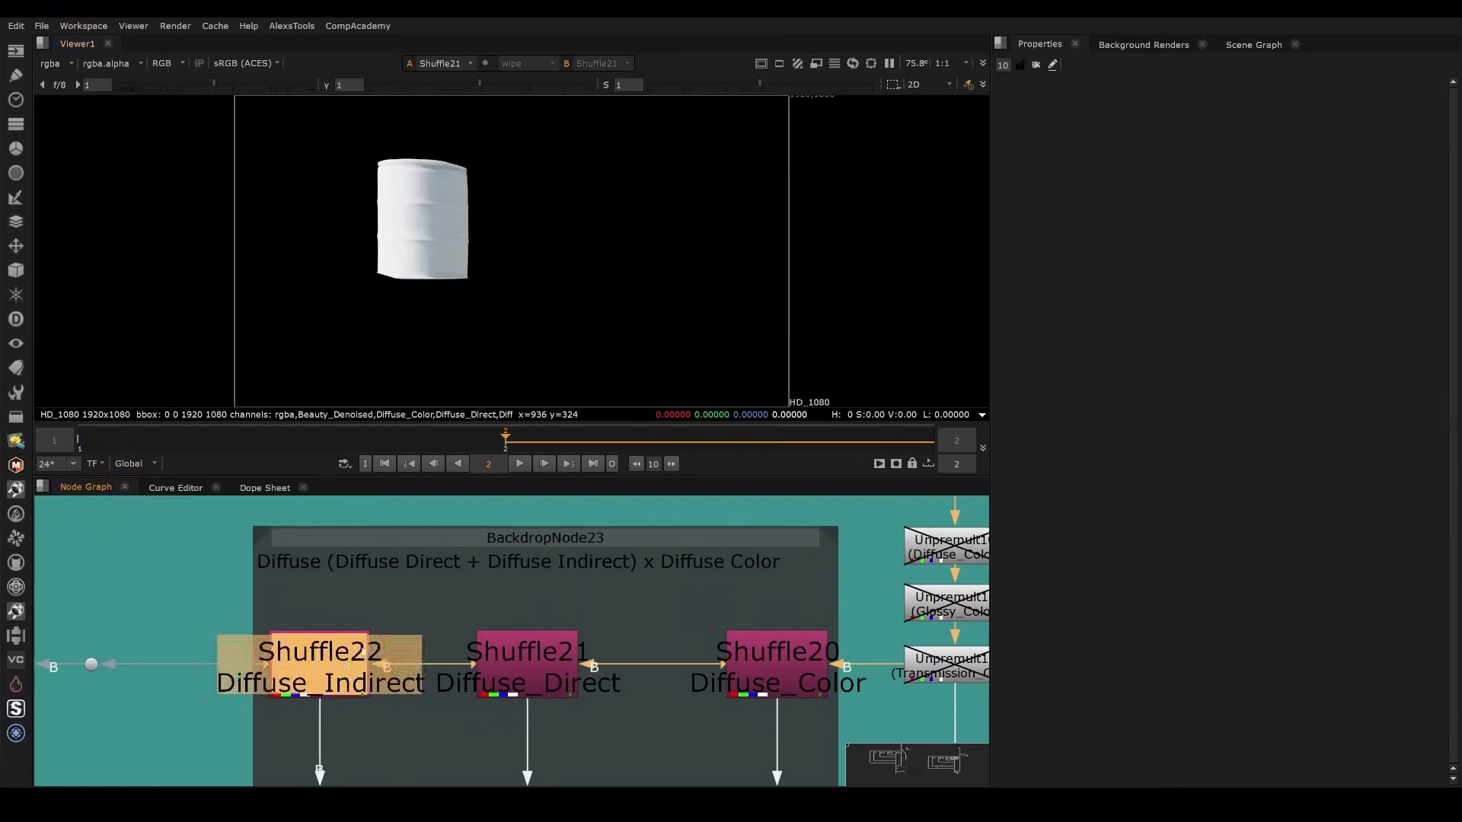
scroll(436, 241, "up", 5)
scroll(480, 298, "up", 4)
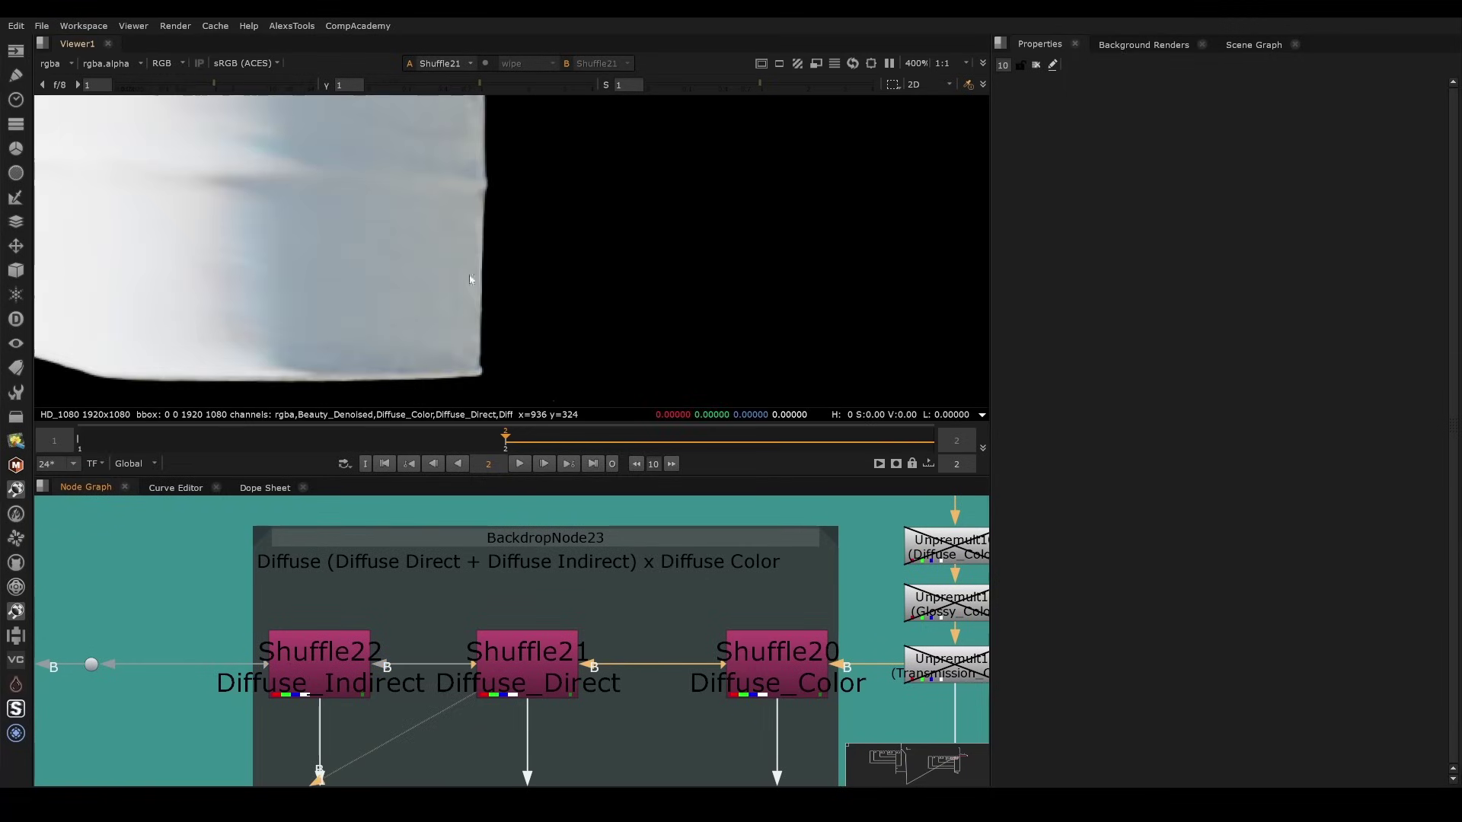
- View the Diffuse_Color Shuffle with the viewer gain raised to 15.5 and inspect the barrel's edges
left_click(779, 662)
key("1")
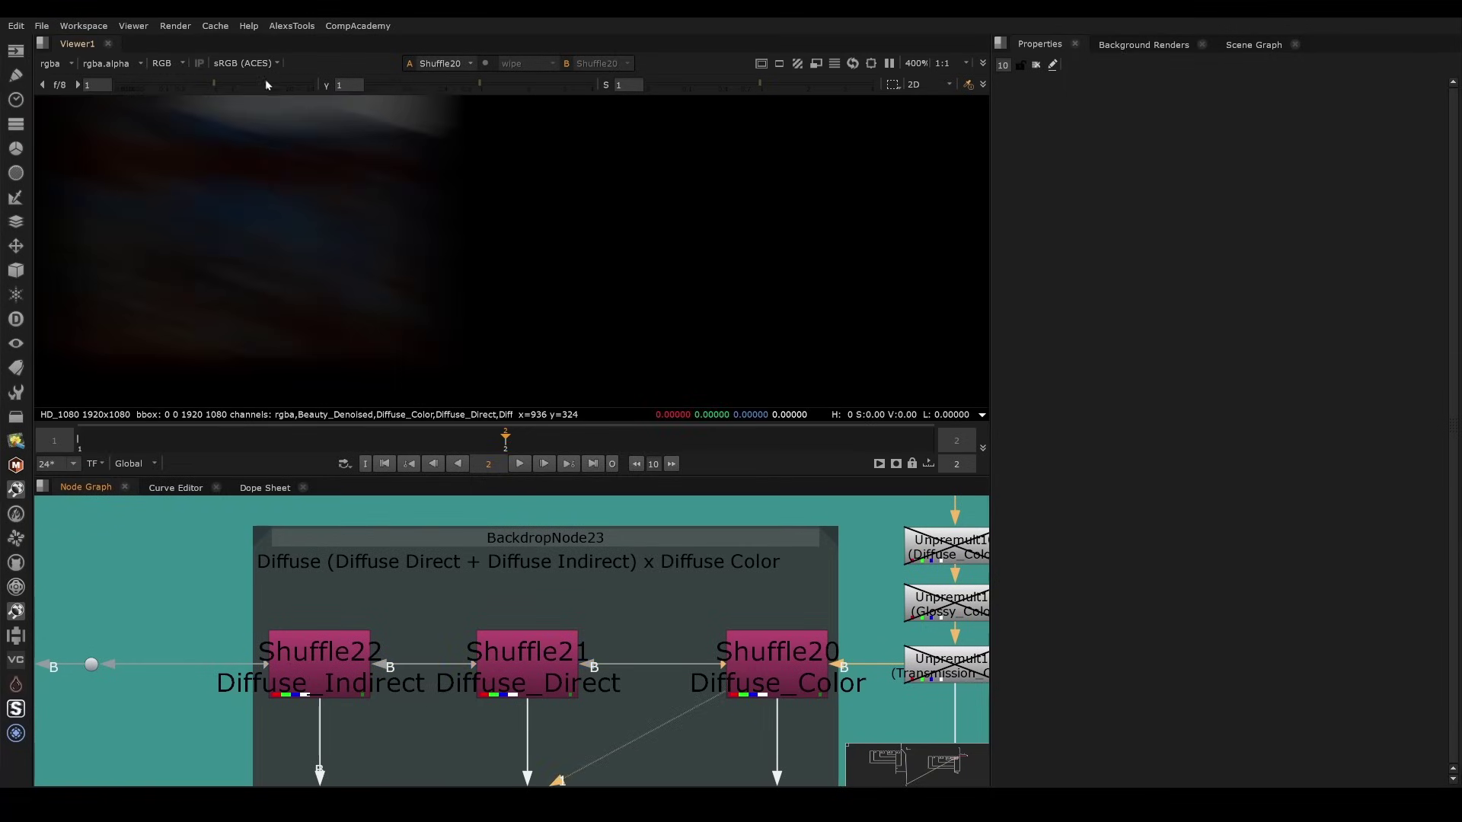
left_click_drag(267, 83, 279, 83)
scroll(495, 266, "down", 4)
scroll(573, 620, "down", 3)
- View the multiply Merge at the end of the Diffuse backdrop, fitted to the frame
middle_click_drag(598, 715, 611, 535)
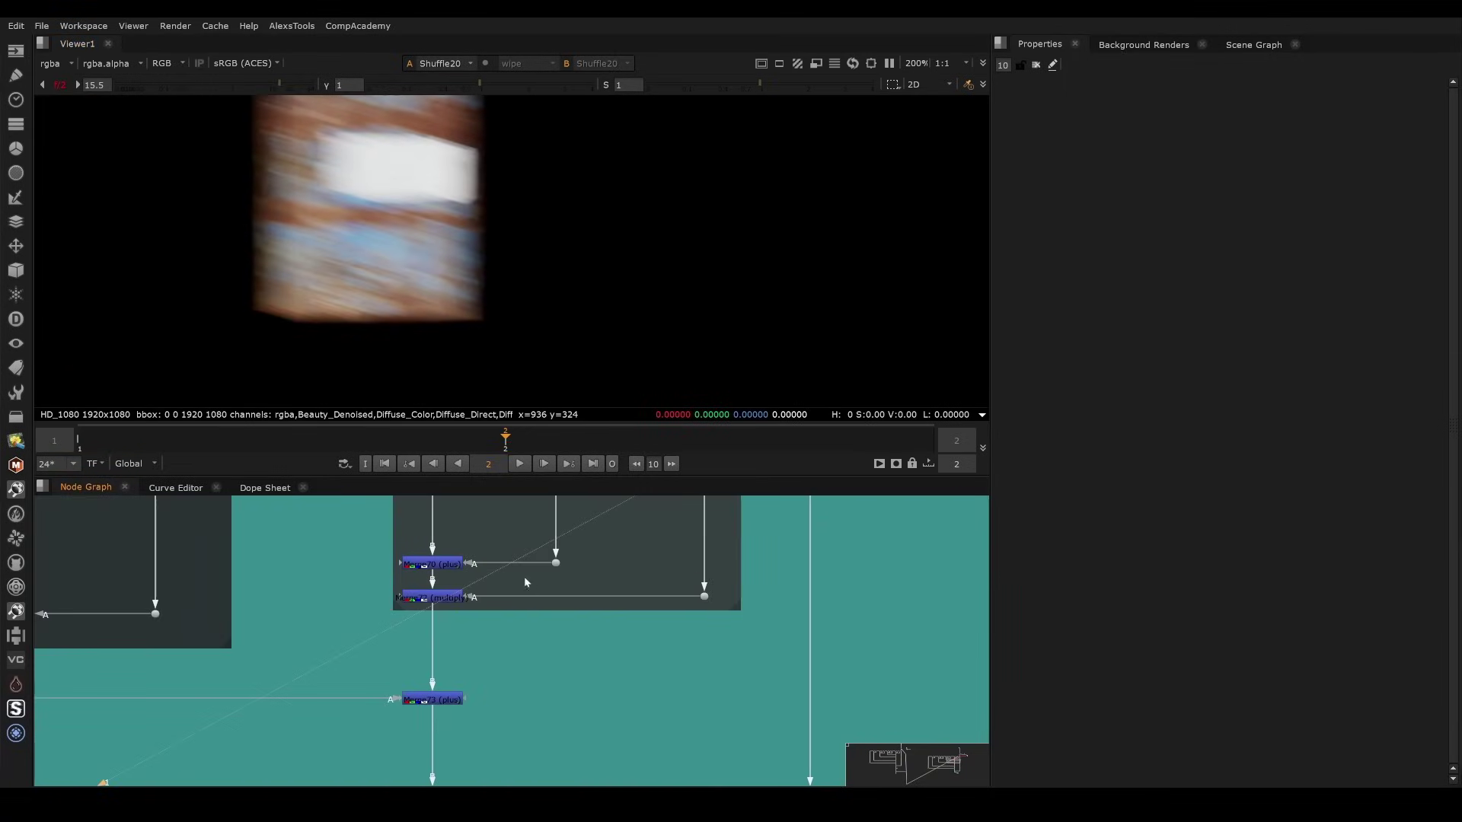
left_click_drag(491, 580, 355, 619)
key("1")
key("f")
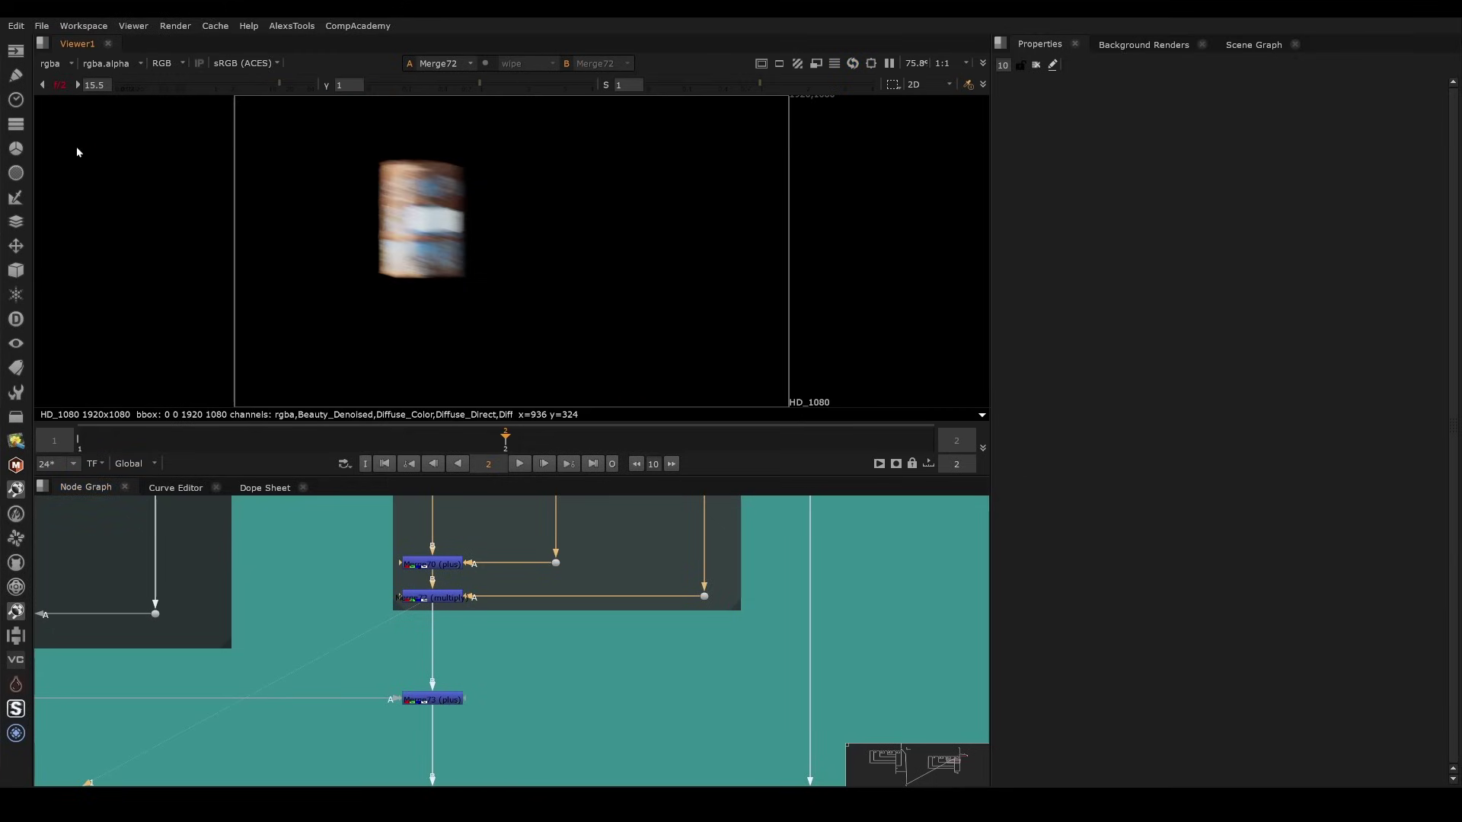
- Set the viewer gain to 9 and enlarge the motion-blurred barrel
left_click(61, 84)
scroll(377, 192, "up", 3)
left_click_drag(241, 86, 267, 84)
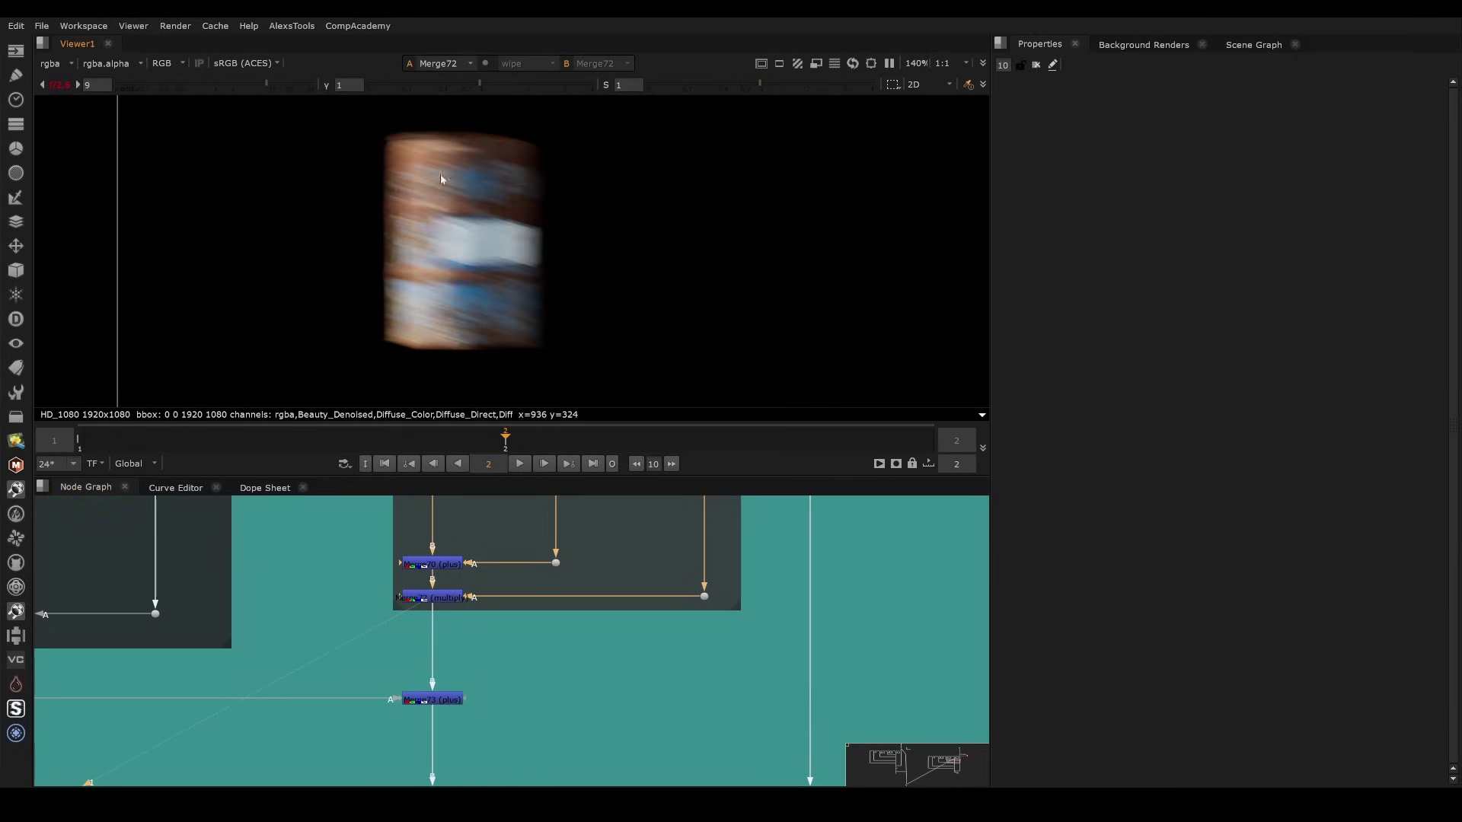
- Re-enable the Diffuse_Color, Glossy_Color and Transmission_Color Unpremult nodes under the Beauty_Denoised Shuffle
middle_click_drag(673, 588, 622, 784)
scroll(715, 639, "up", 1)
middle_click_drag(716, 640, 657, 621)
left_click_drag(769, 516, 642, 672)
key("d")
key("d")
key("d")
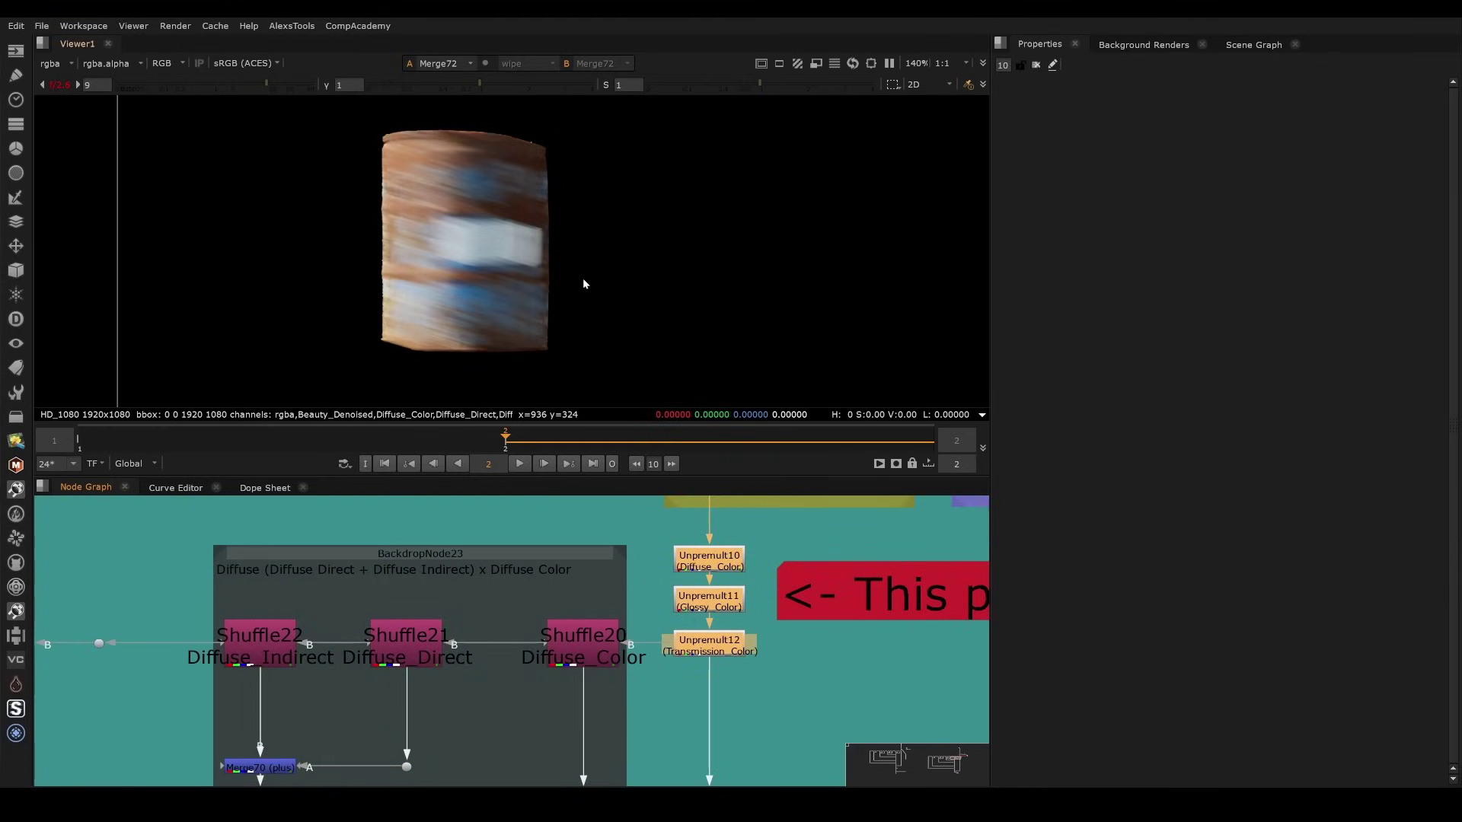
- Select the Diffuse_Color, Glossy_Color and Transmission_Color Shuffles across their backdrops to point out the color passes
middle_click_drag(411, 570, 571, 522)
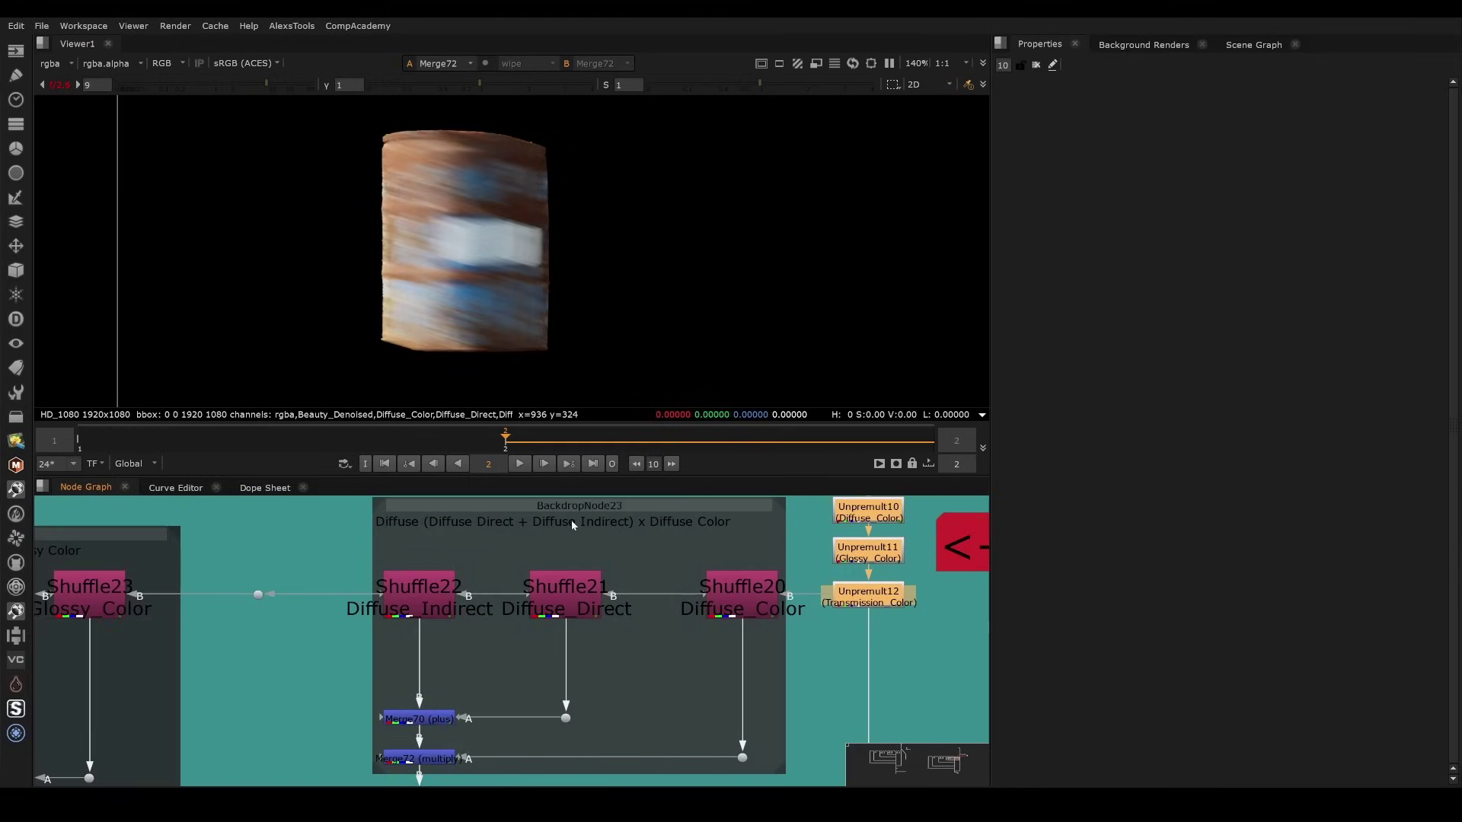
middle_click_drag(717, 633, 573, 633)
scroll(572, 634, "up", 4)
left_click(672, 620)
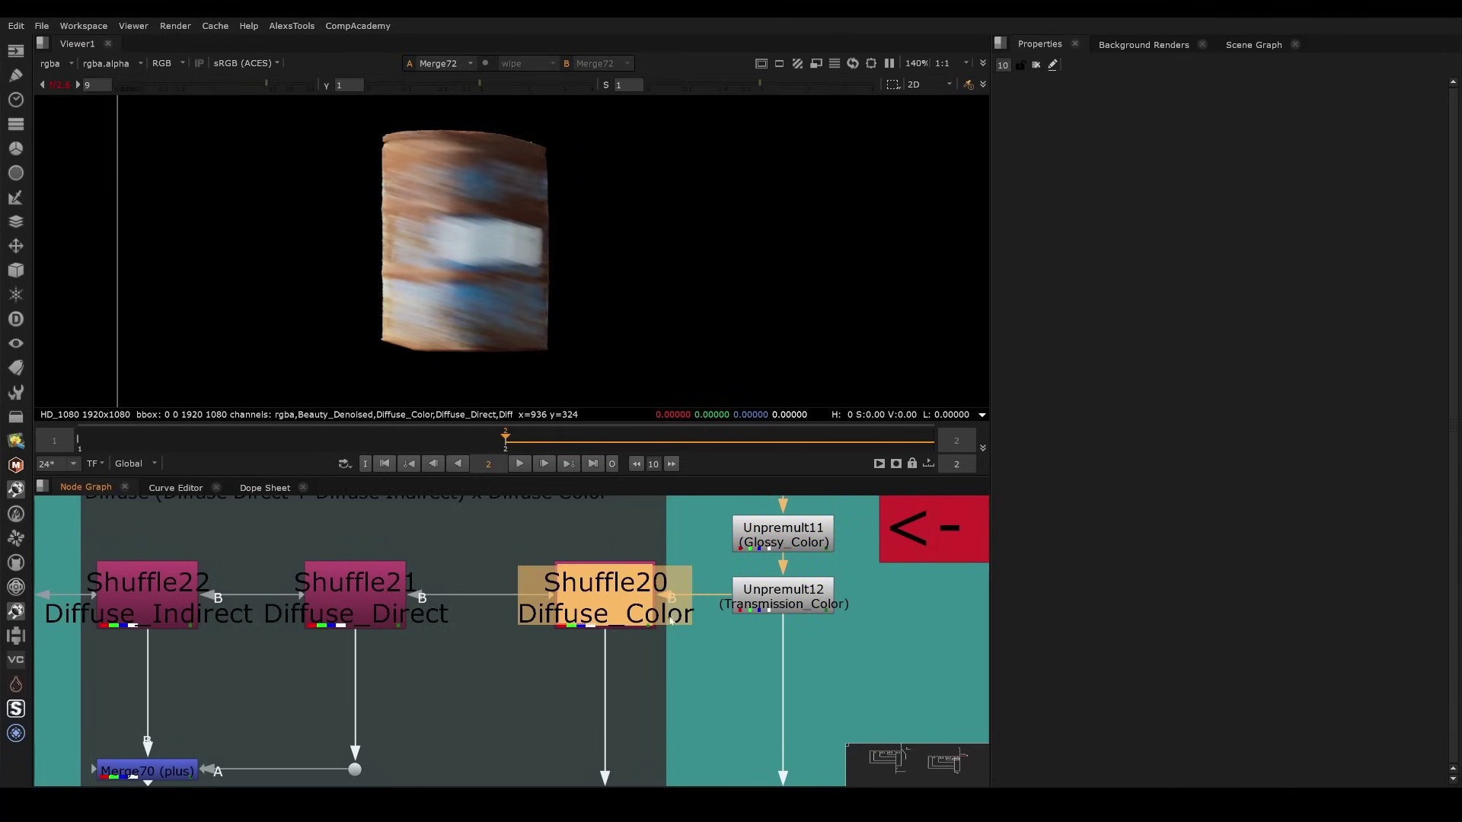
middle_click_drag(571, 581, 655, 603)
key("space")
scroll(434, 618, "down", 3)
middle_click_drag(152, 613, 689, 508)
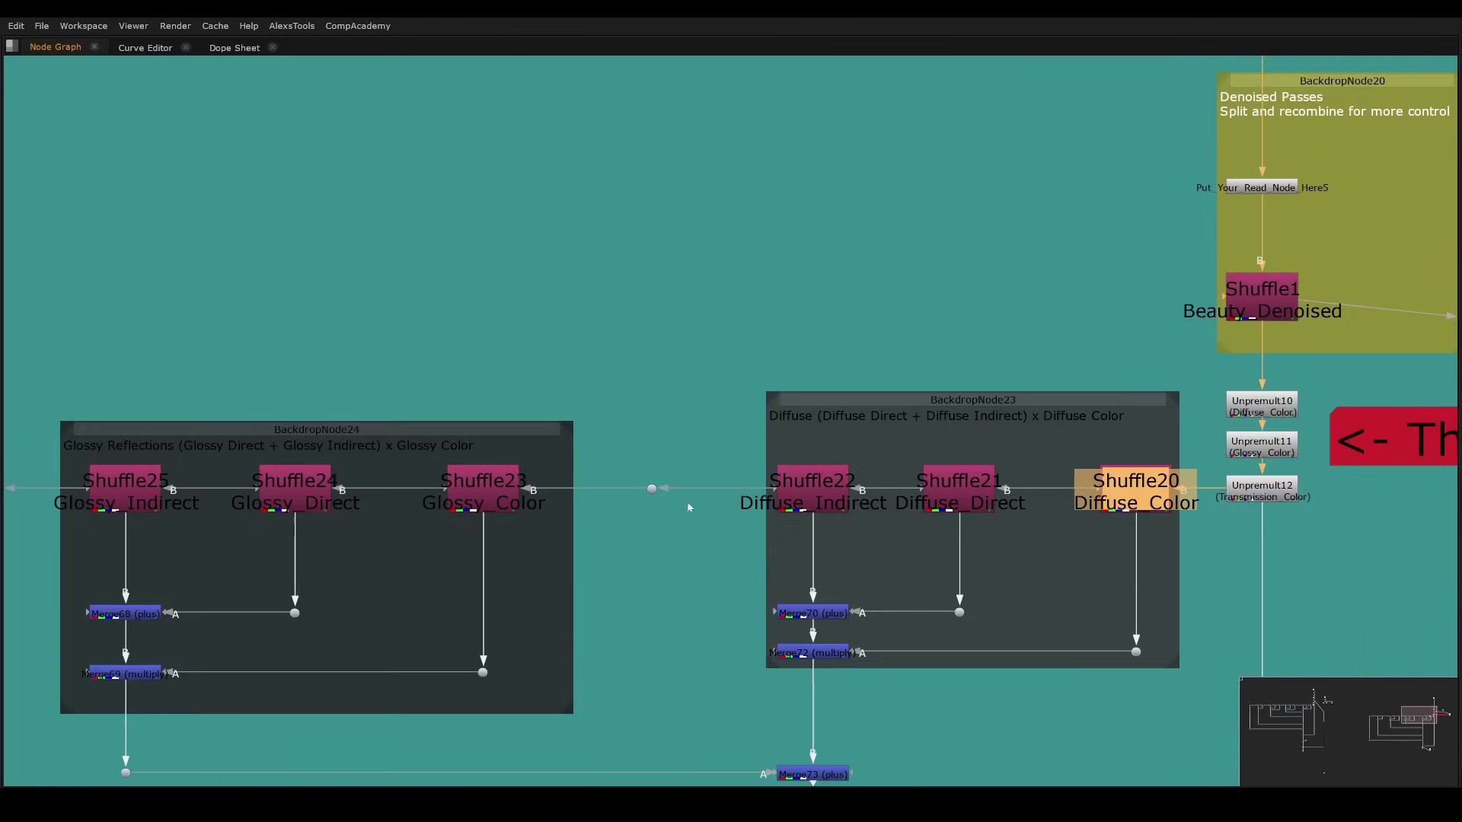
left_click_drag(577, 460, 446, 530, "shift")
scroll(536, 533, "down", 2)
left_click(126, 489, "shift")
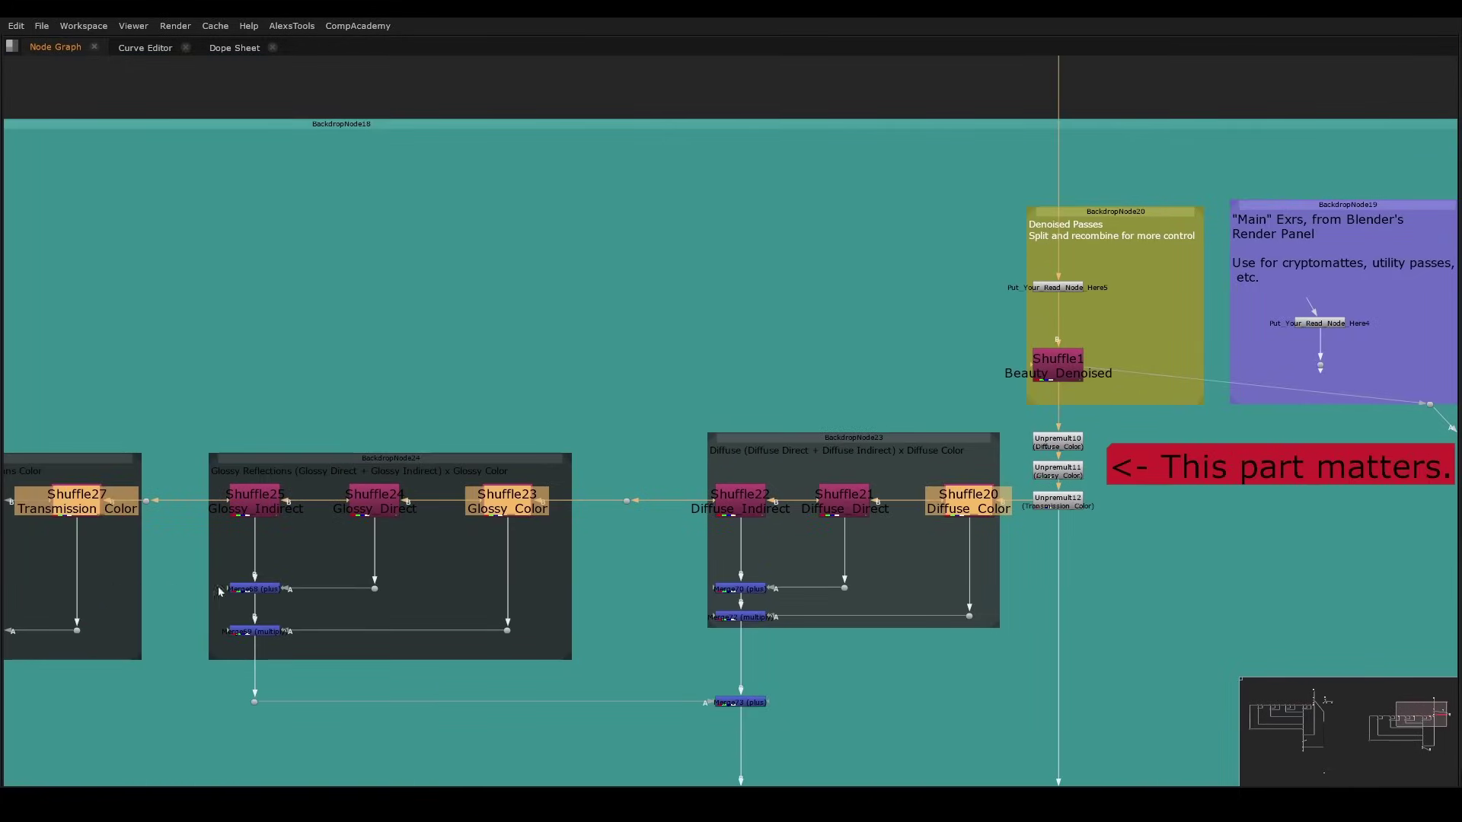
- View the Merge nodes down the main pipe that add the other passes to the diffuse
middle_click_drag(962, 524, 984, 349)
left_click(762, 530)
left_click(762, 656)
key("1")
key("space")
left_click(724, 674)
middle_click_drag(782, 777, 665, 613)
left_click(662, 704)
key("1")
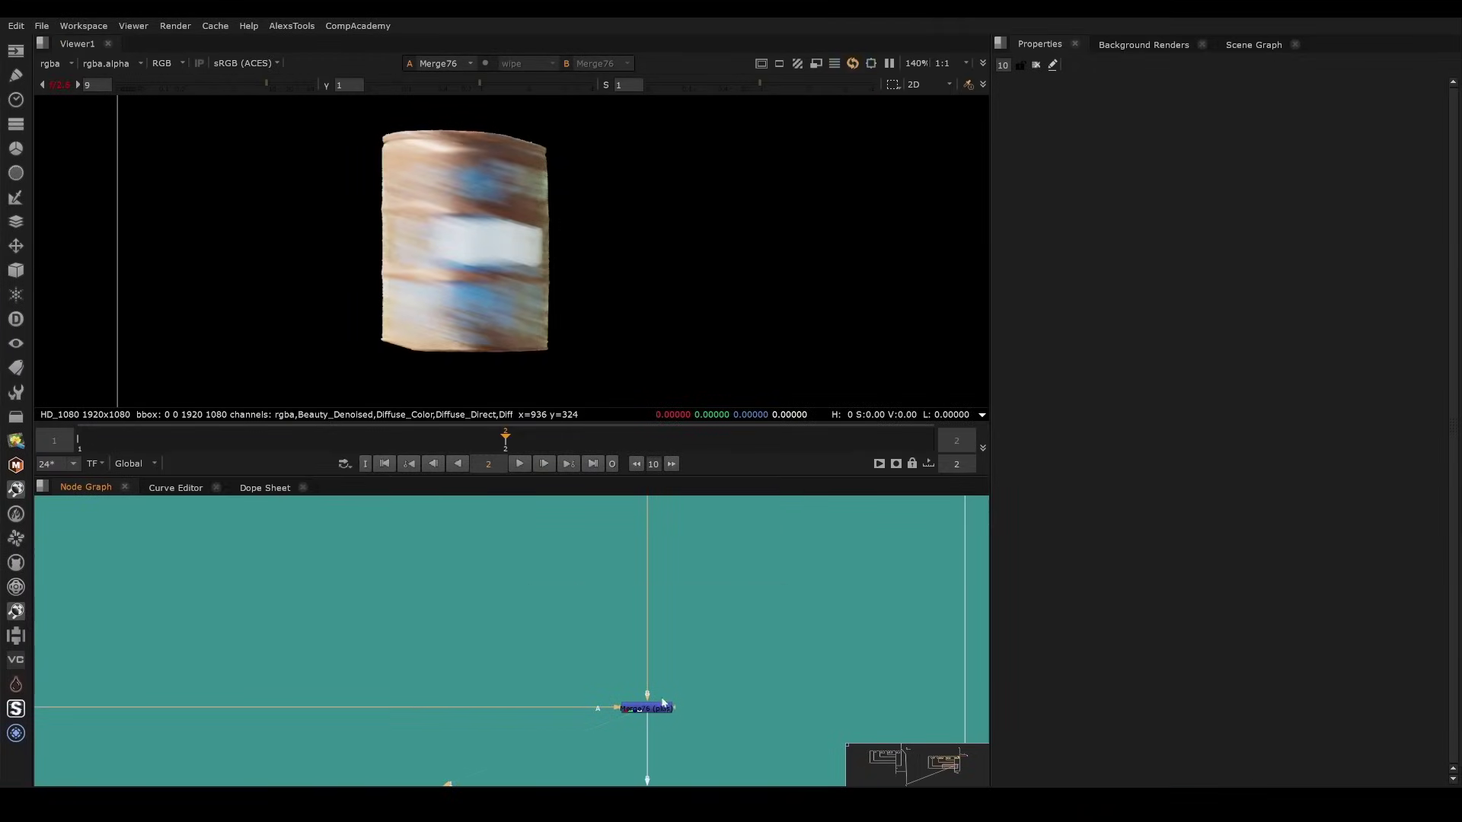
- Reset the viewer gain to 1 and step the viewer through the Copy and Premult nodes in the grey backdrop
left_click(64, 87)
scroll(585, 659, "down", 3)
middle_click_drag(638, 722, 560, 538)
left_click(545, 585)
key("1")
middle_click_drag(544, 685, 543, 592)
scroll(543, 591, "up", 4)
left_click(543, 588)
key("1")
left_click(541, 633)
key("1")
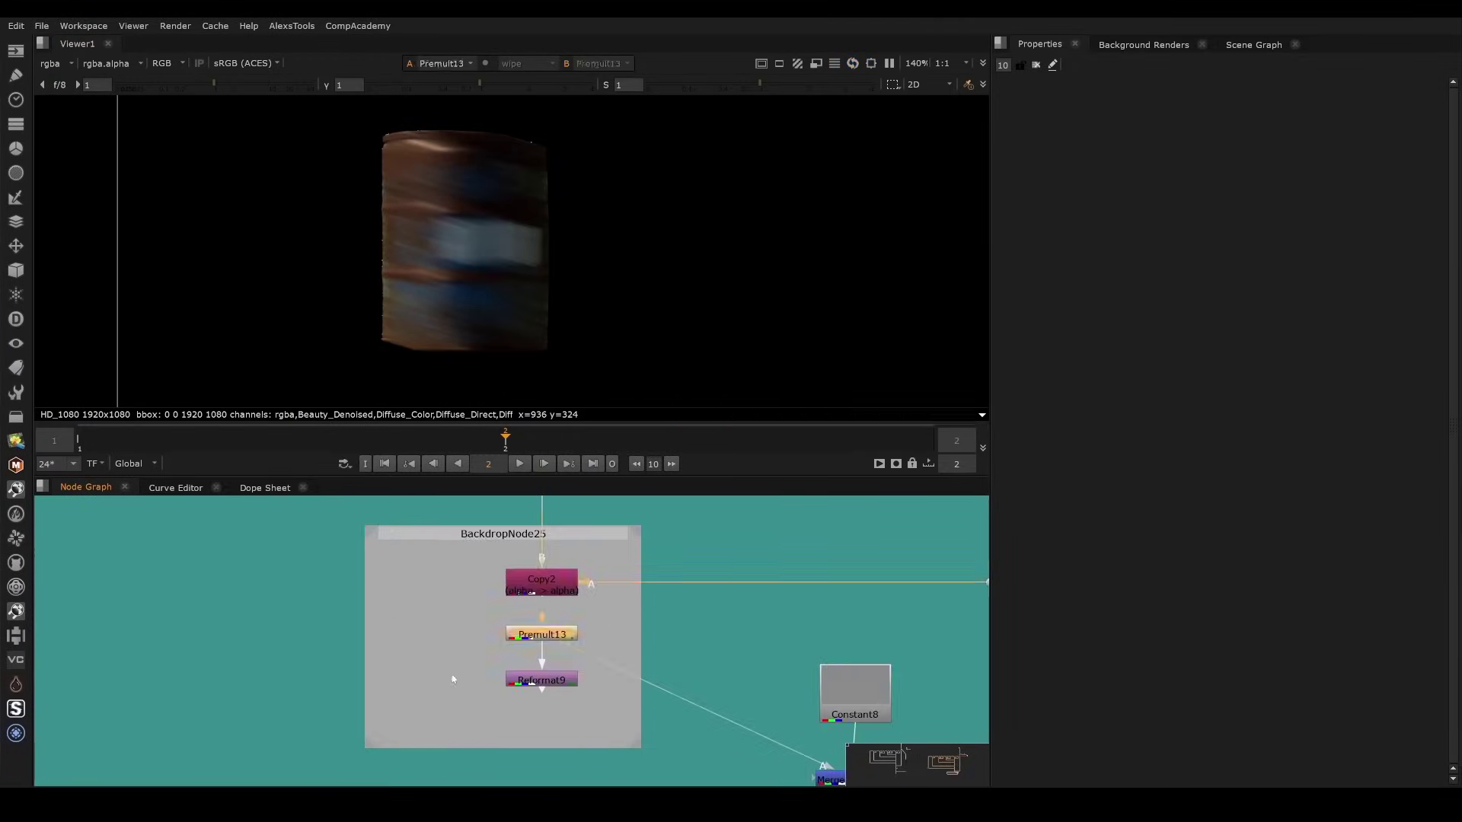
- View the over Merge that places the recombined barrel on the grey Constant, fitted to the frame
middle_click_drag(674, 720, 430, 457)
middle_click_drag(821, 656, 847, 785)
left_click(635, 645)
key("1")
key("f")
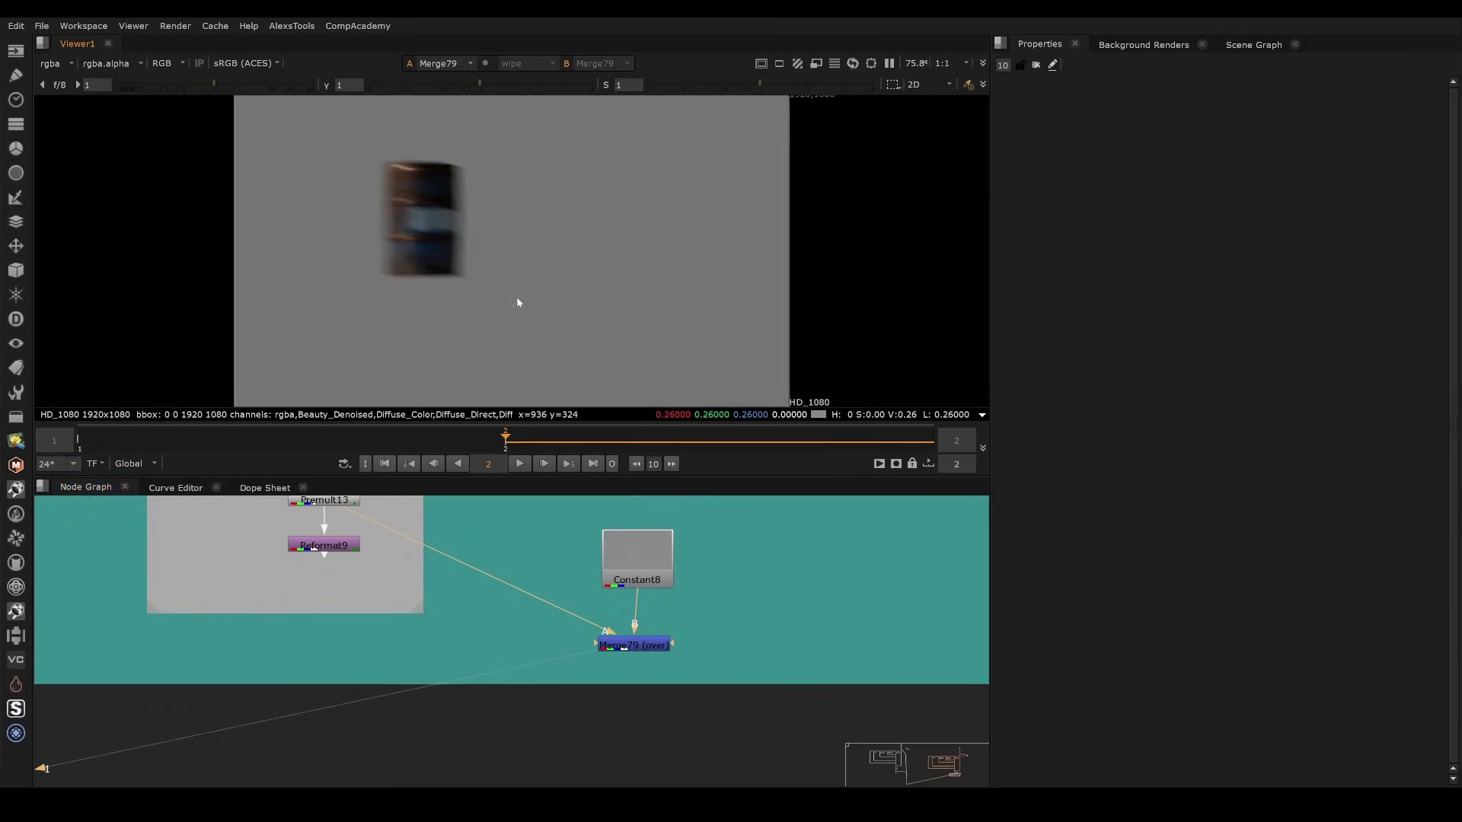
- View the Merge that places the Beauty_Denoised pass over the other grey Constant for comparison
middle_click_drag(717, 584, 560, 726)
key("space")
scroll(593, 686, "down", 4)
middle_click_drag(769, 175, 661, 583)
middle_click_drag(788, 268, 778, 721)
scroll(777, 723, "up", 4)
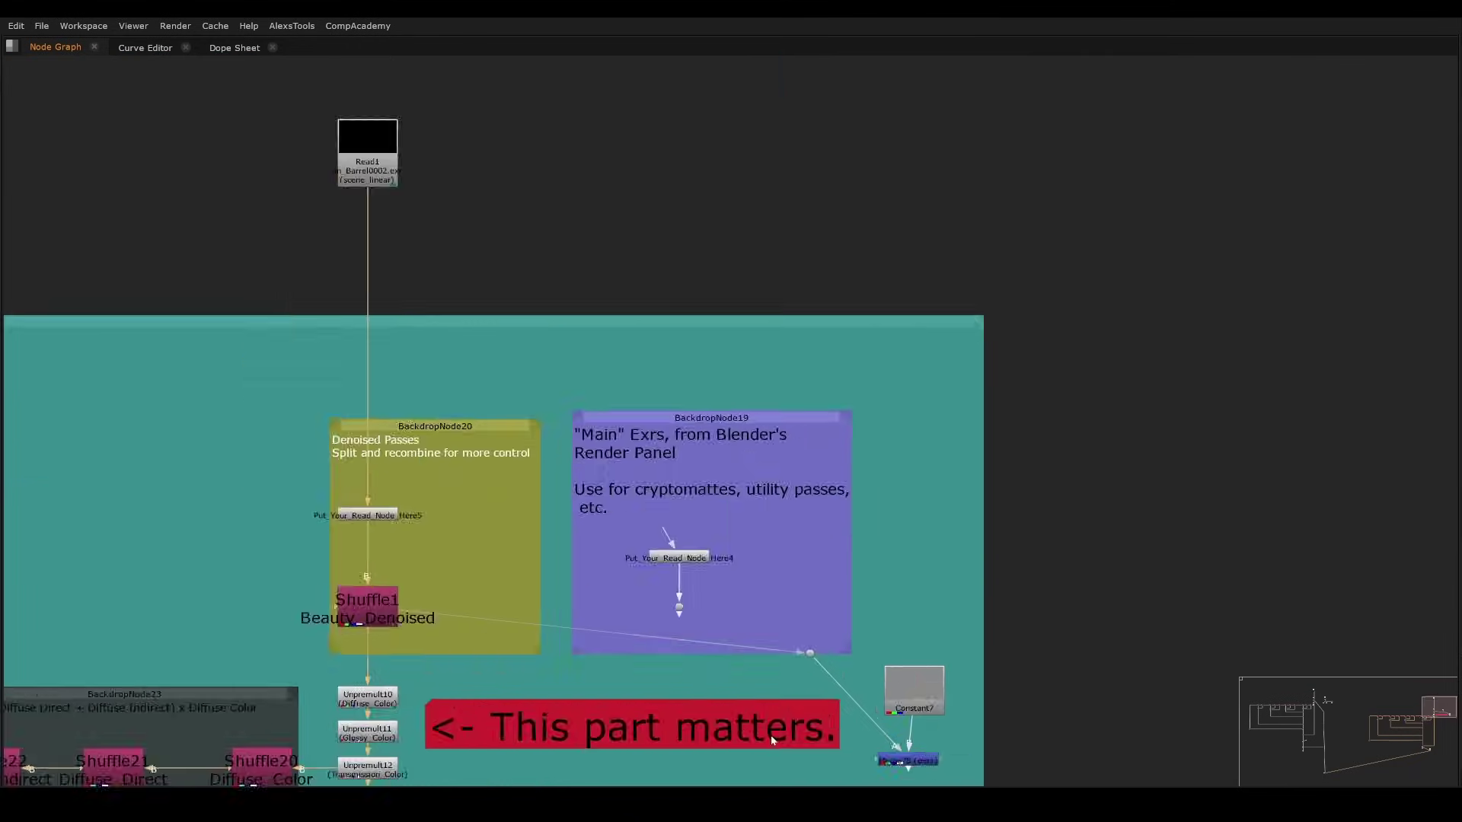
key("space")
middle_click_drag(640, 754, 473, 577)
left_click(661, 685)
key("1")
left_click(542, 744)
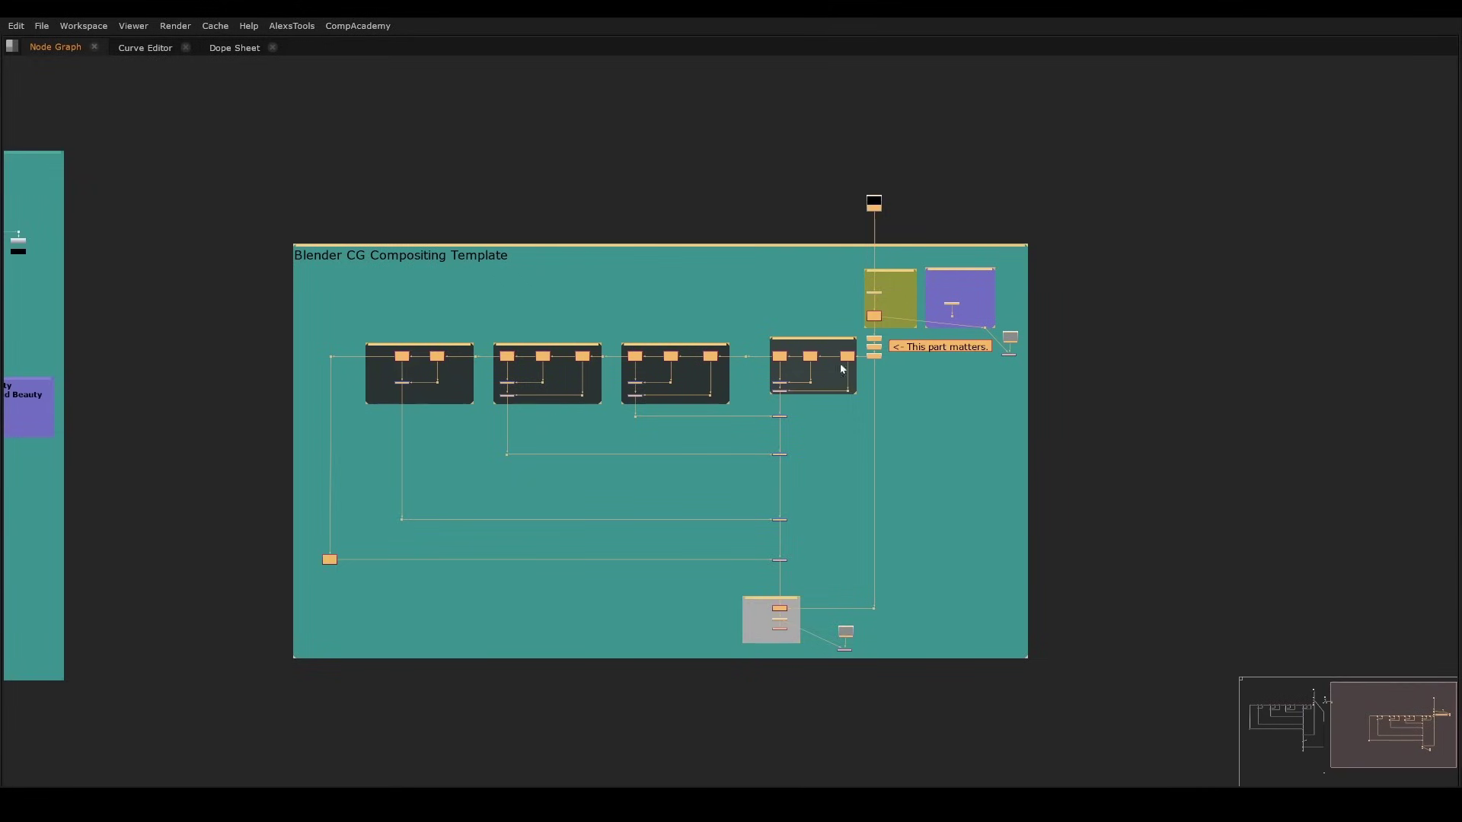
- Survey both Blender CG Compositing Template copies and view the full-scene template's Premult node at Overall Grades
middle_click_drag(704, 380, 687, 349)
scroll(874, 349, "up", 2)
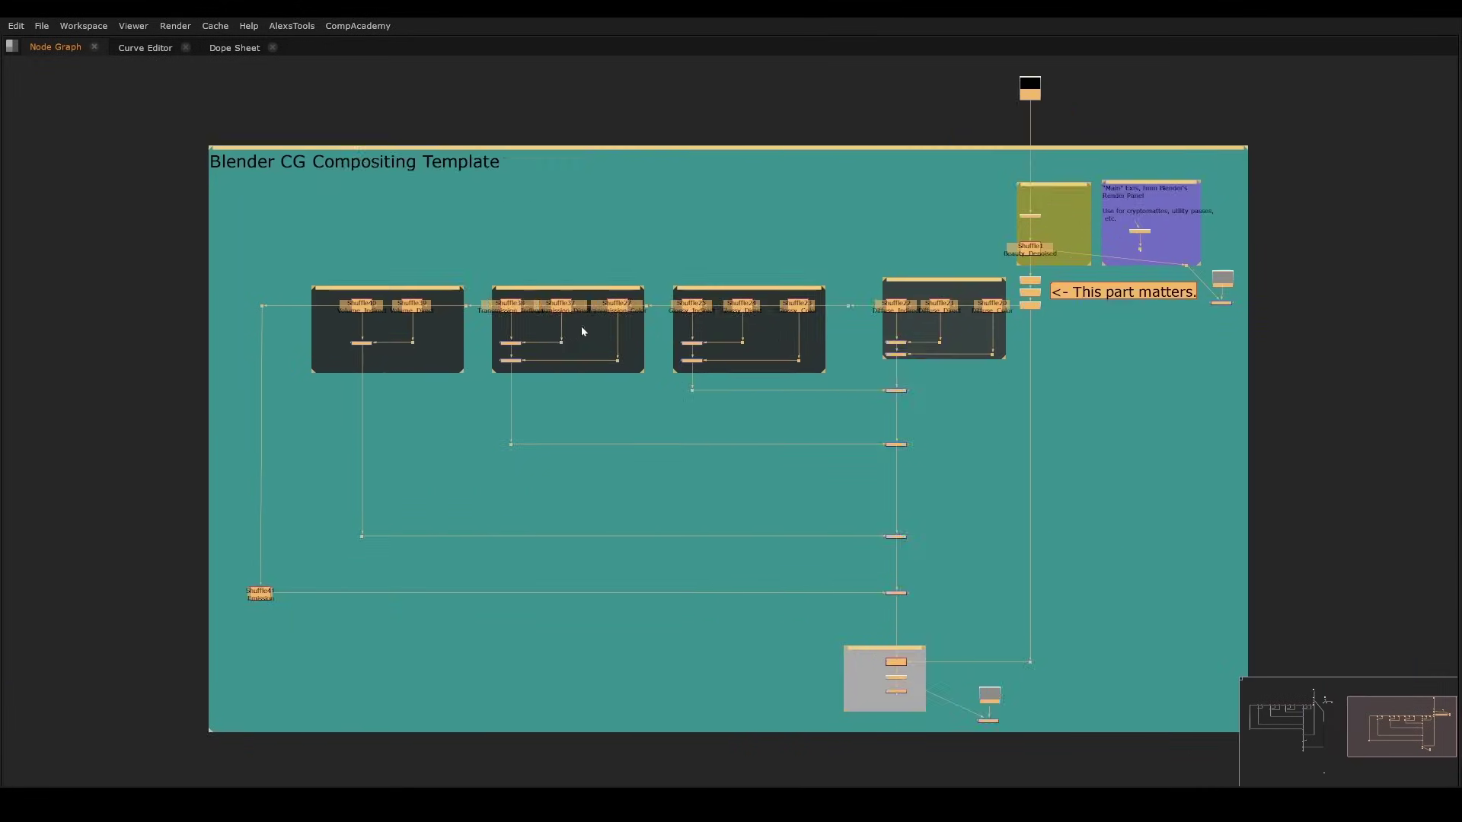
scroll(483, 326, "down", 4)
middle_click_drag(487, 351, 846, 413)
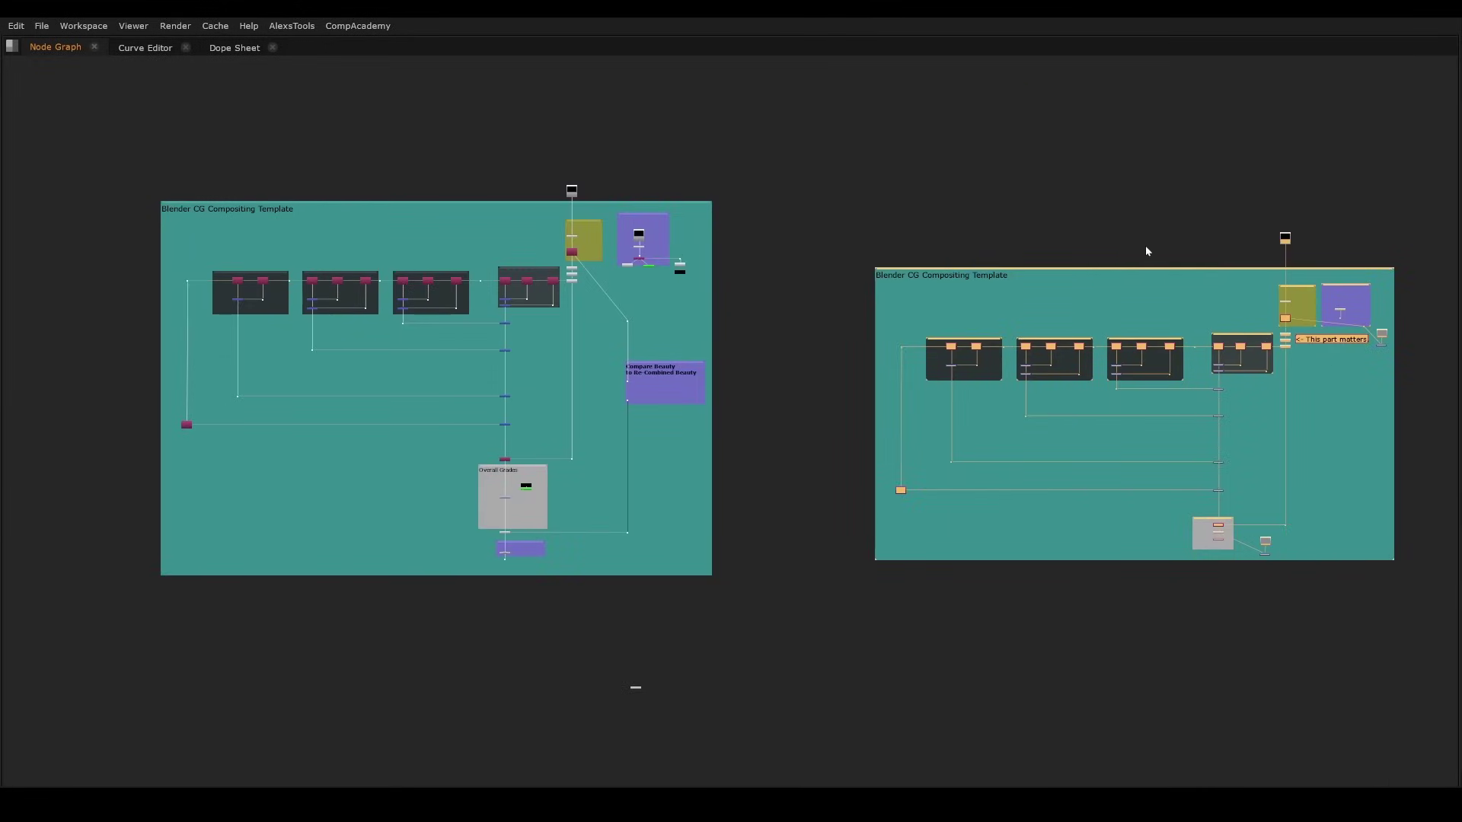
scroll(509, 472, "up", 5)
key("space")
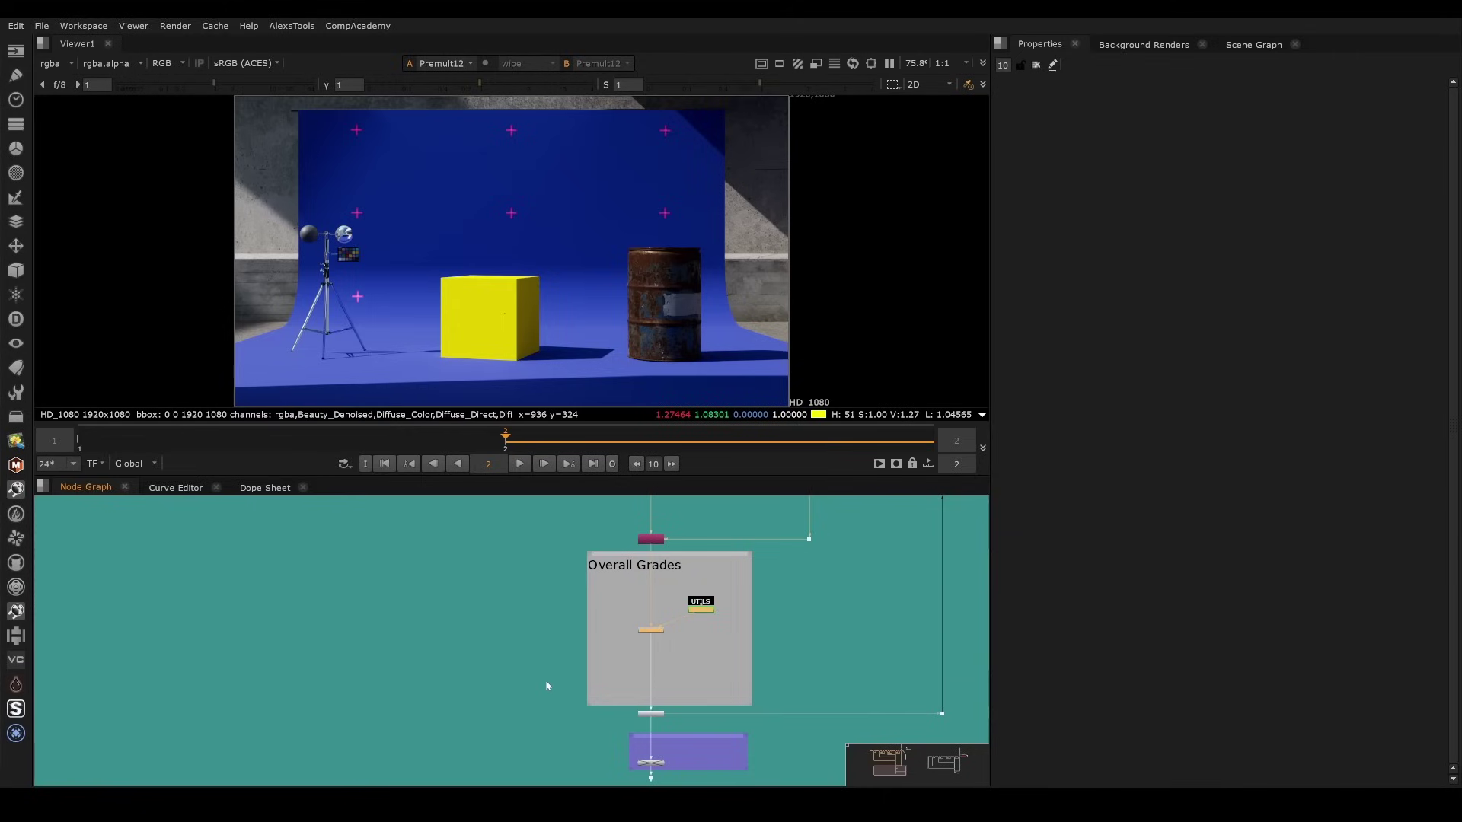